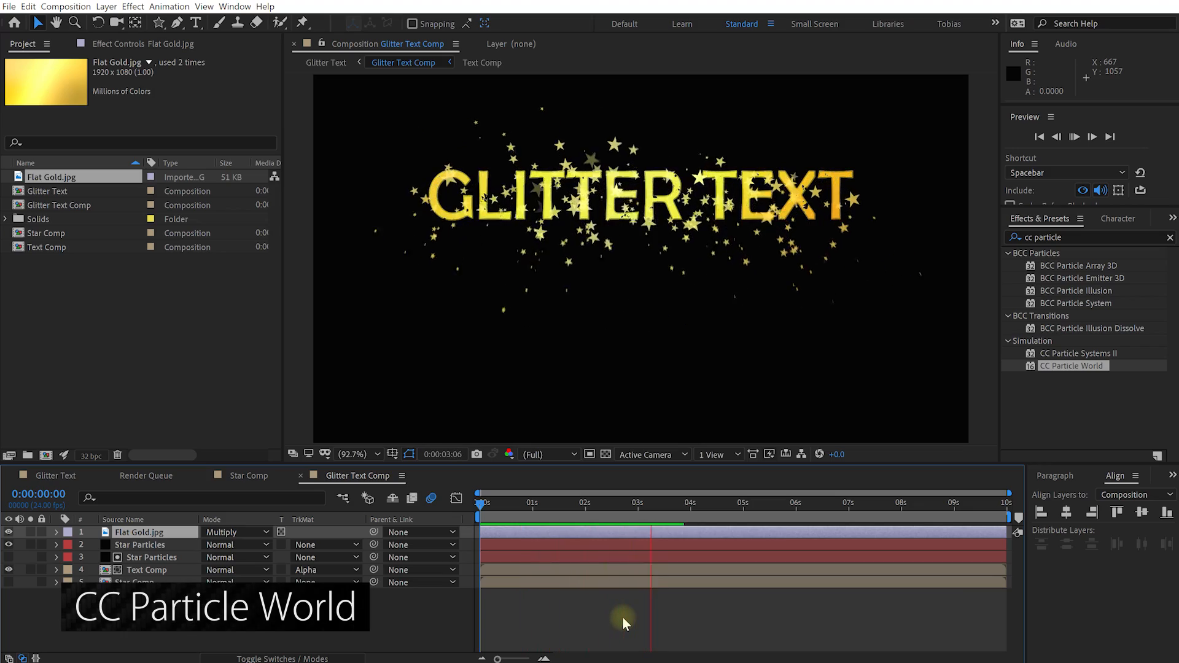
pyautogui.hotkey('shift', 'space')
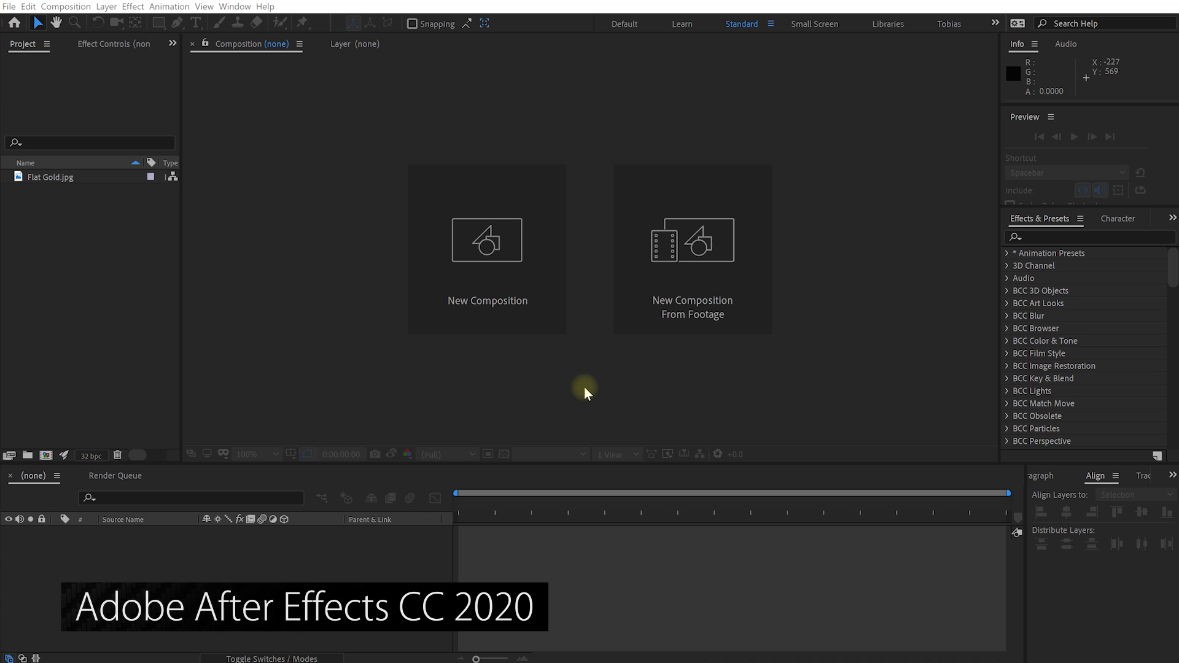
# Create a composition named "Glitter Text" with the HDTV 1080 24 preset (1920 x 1080, 24 fps) and a 10-second duration.
pyautogui.click(47, 176)
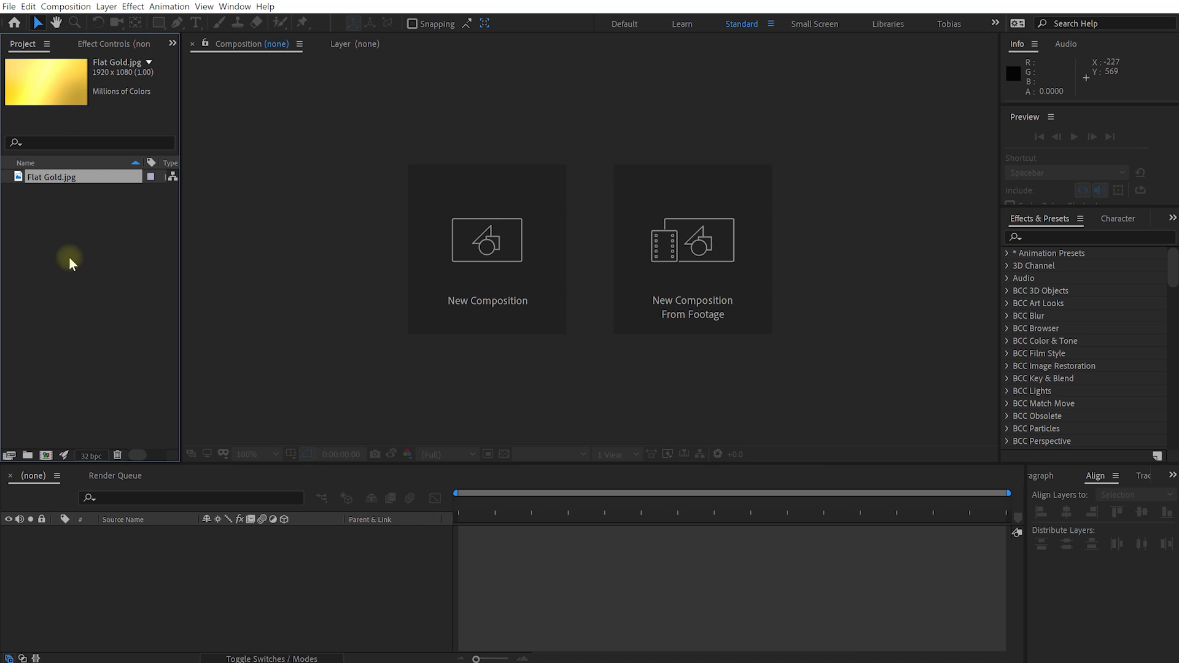
pyautogui.click(46, 456)
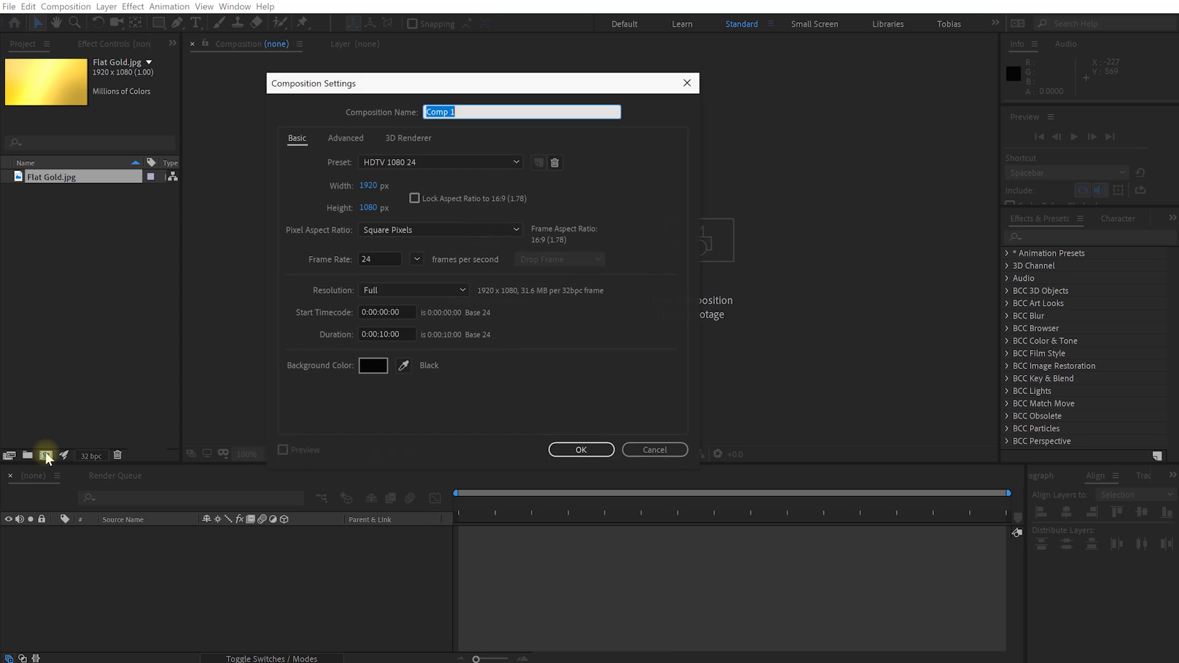
pyautogui.write('Glitter Text')
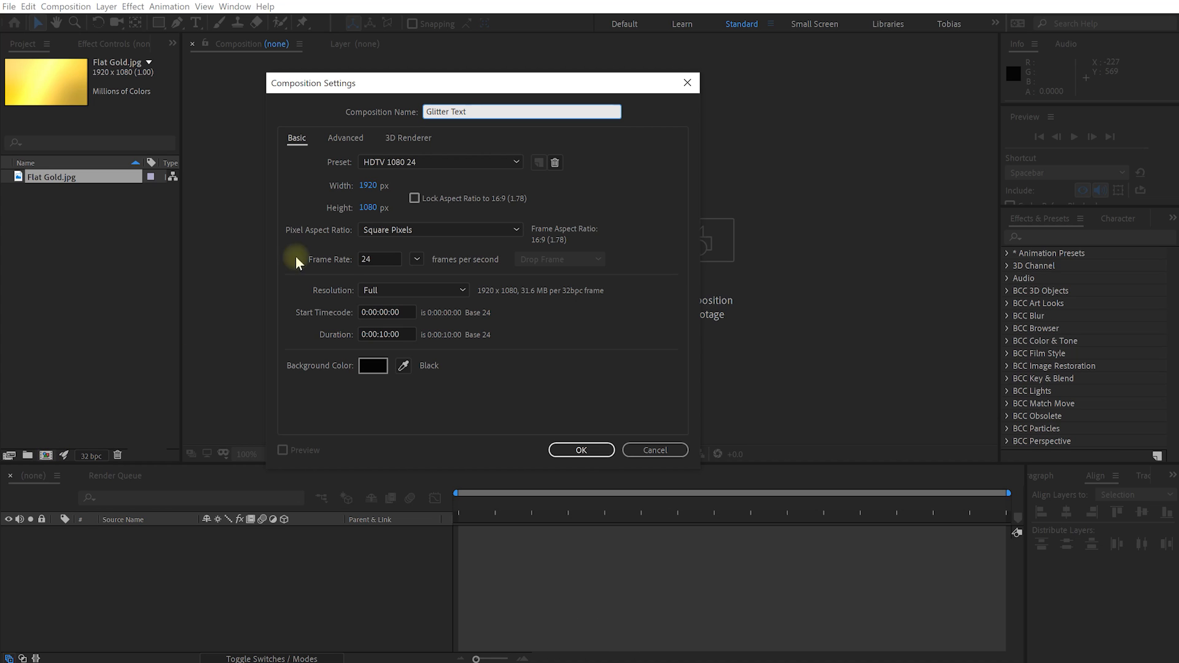
pyautogui.click(385, 259)
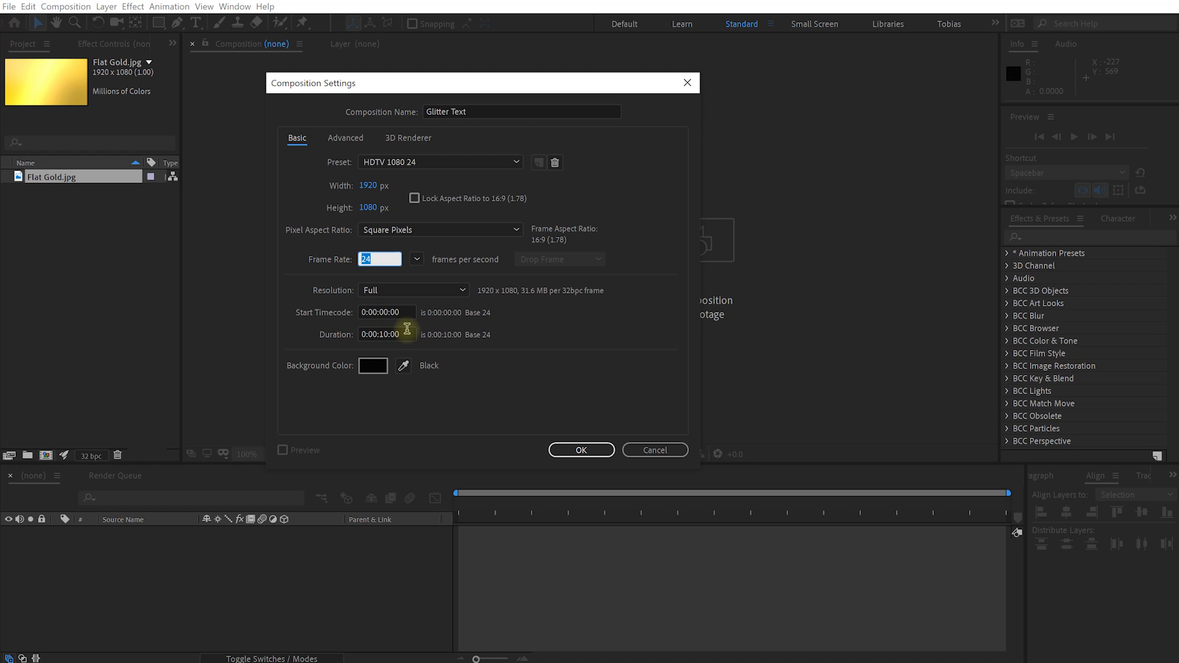
pyautogui.click(387, 333)
pyautogui.write('1')
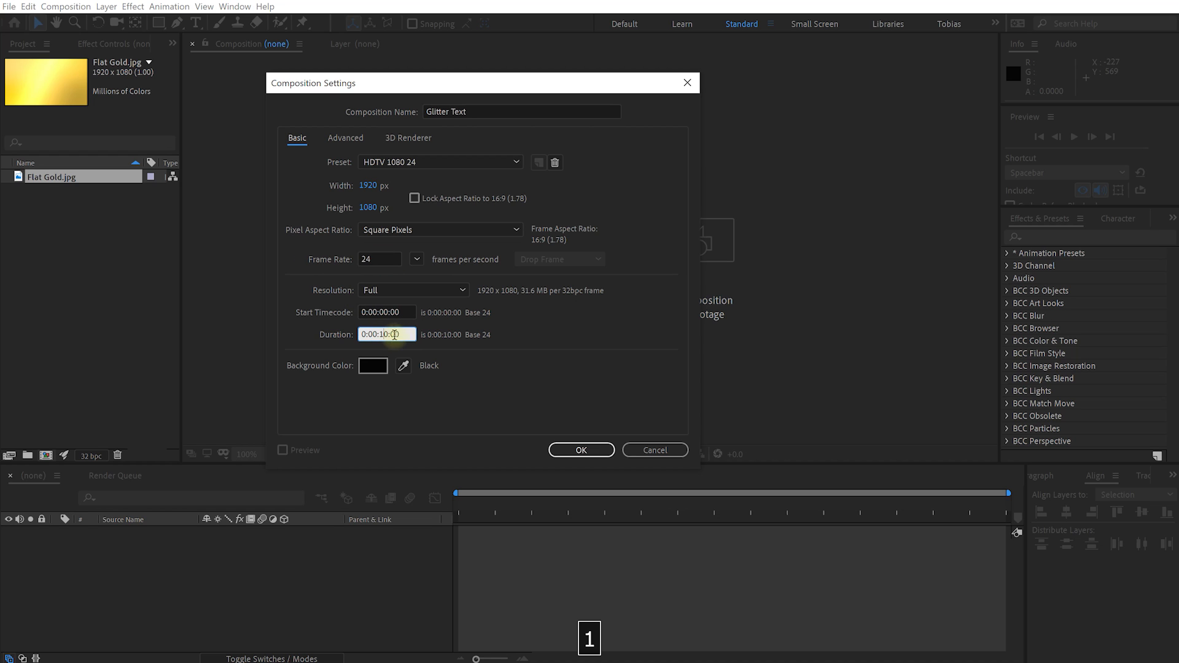
pyautogui.press('Return')
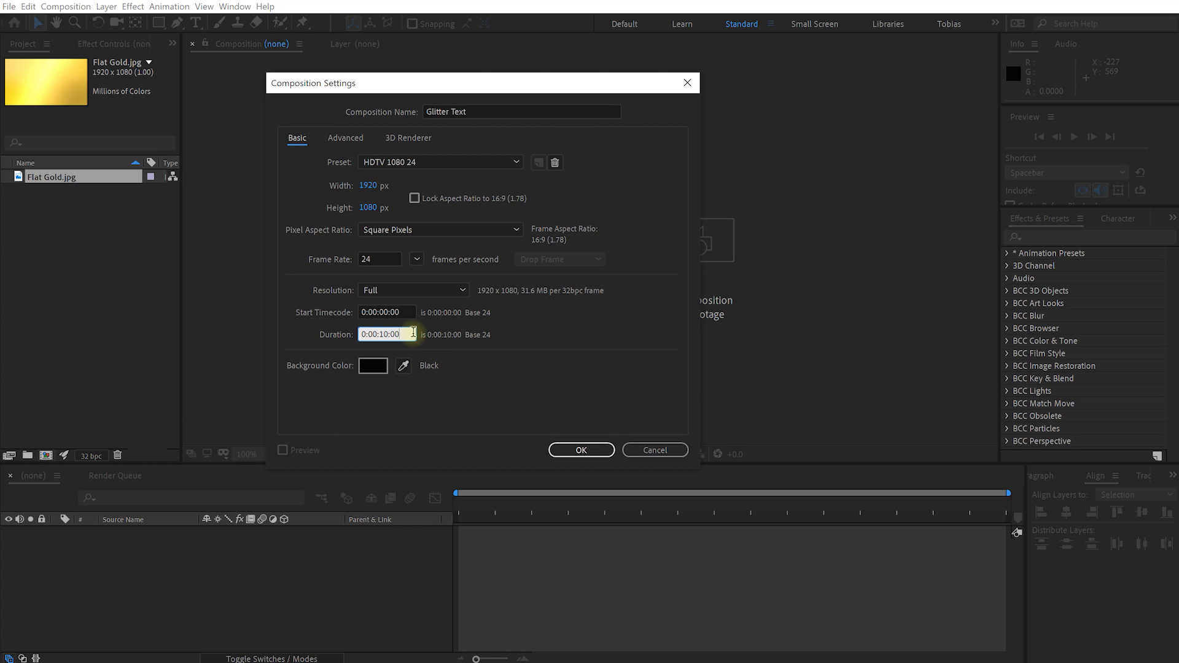
pyautogui.click(589, 450)
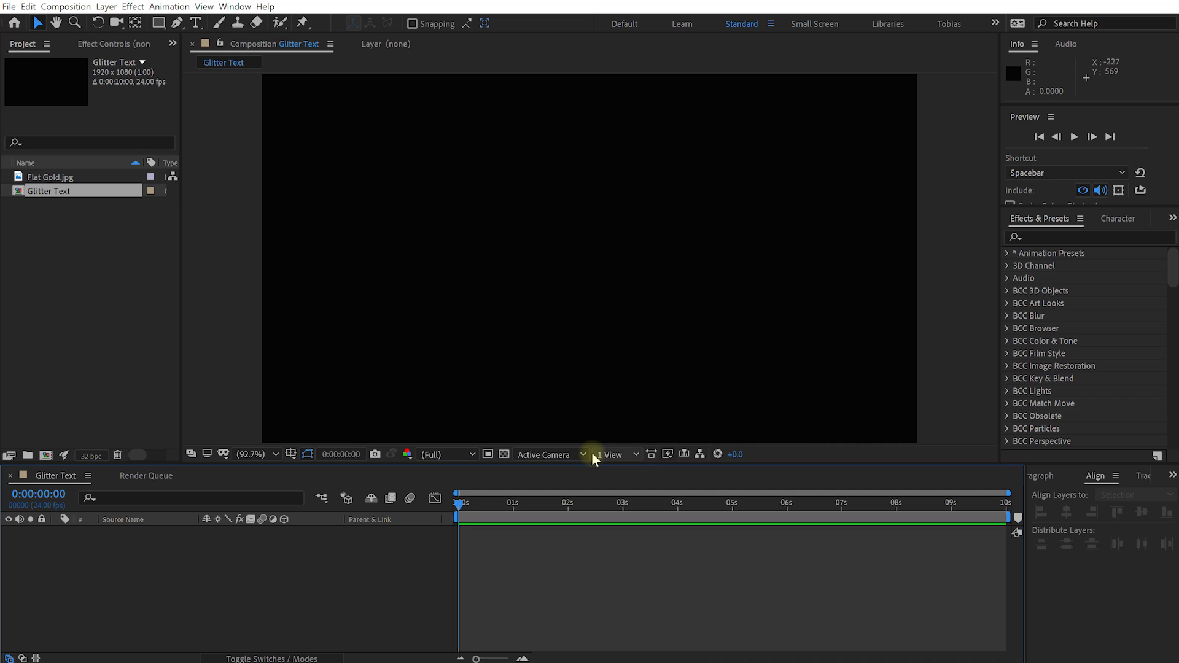
# Add a text layer reading "GLITTER TEXT" in the Glitter Text composition.
pyautogui.click(194, 24)
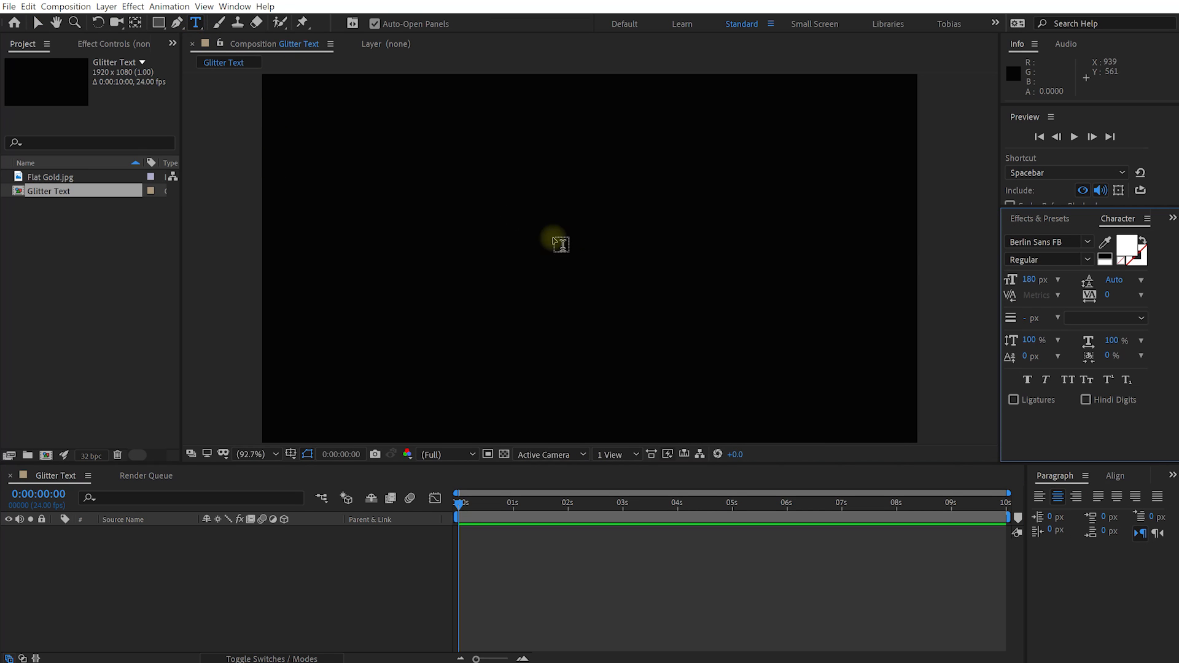
pyautogui.click(560, 244)
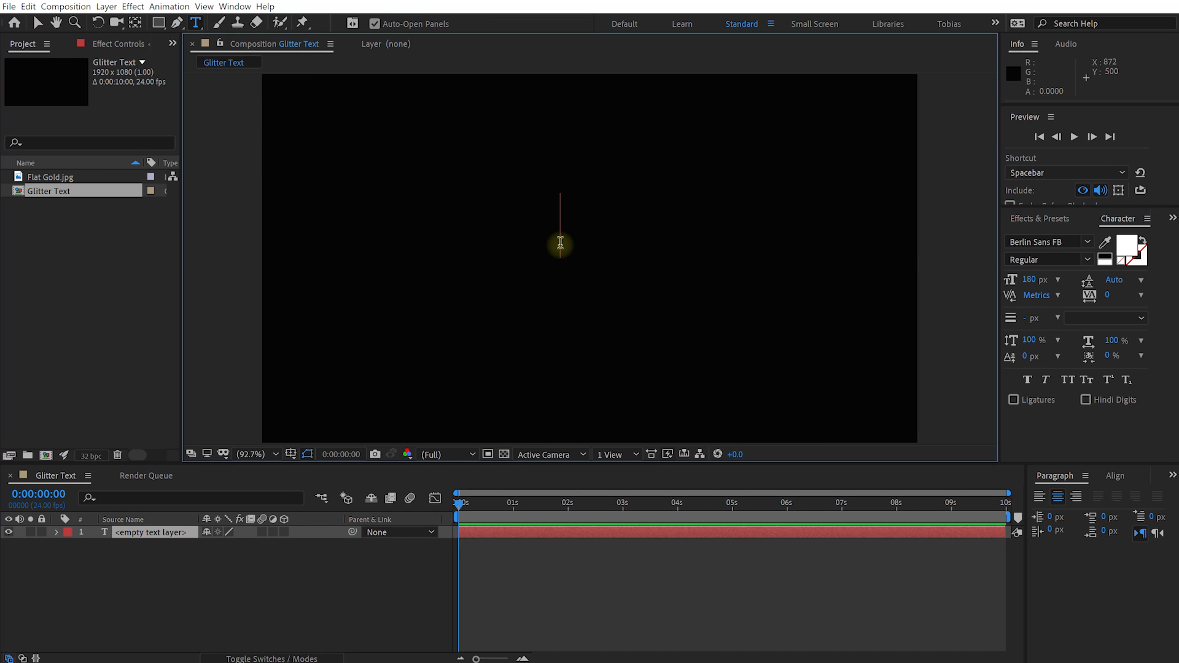
pyautogui.write('GLITTER TEXT')
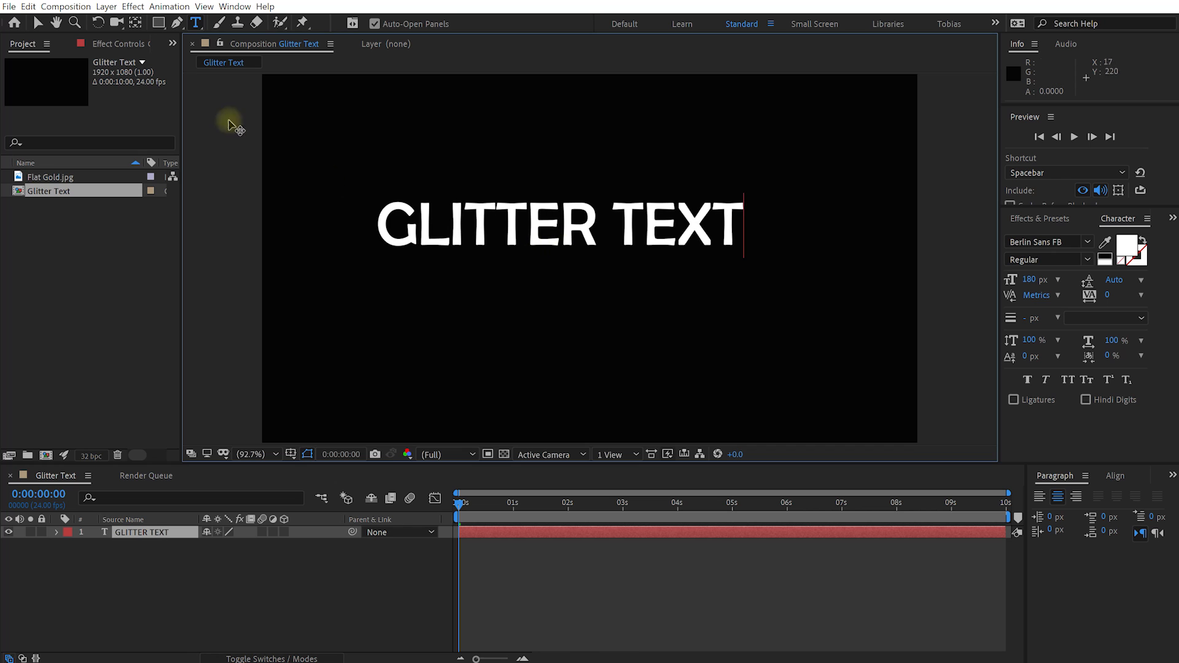
# Move the GLITTER TEXT layer into the upper half of the frame and center it horizontally in the composition.
pyautogui.click(38, 23)
pyautogui.moveTo(584, 222); pyautogui.dragTo(612, 203)
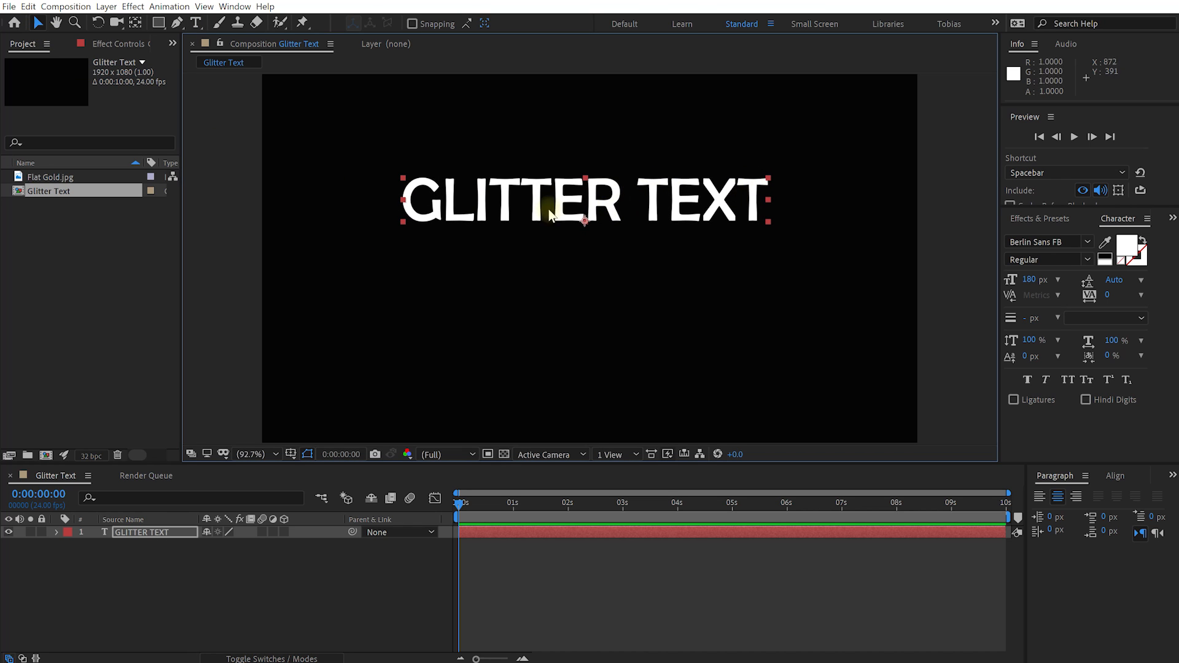
pyautogui.moveTo(580, 206); pyautogui.dragTo(576, 204)
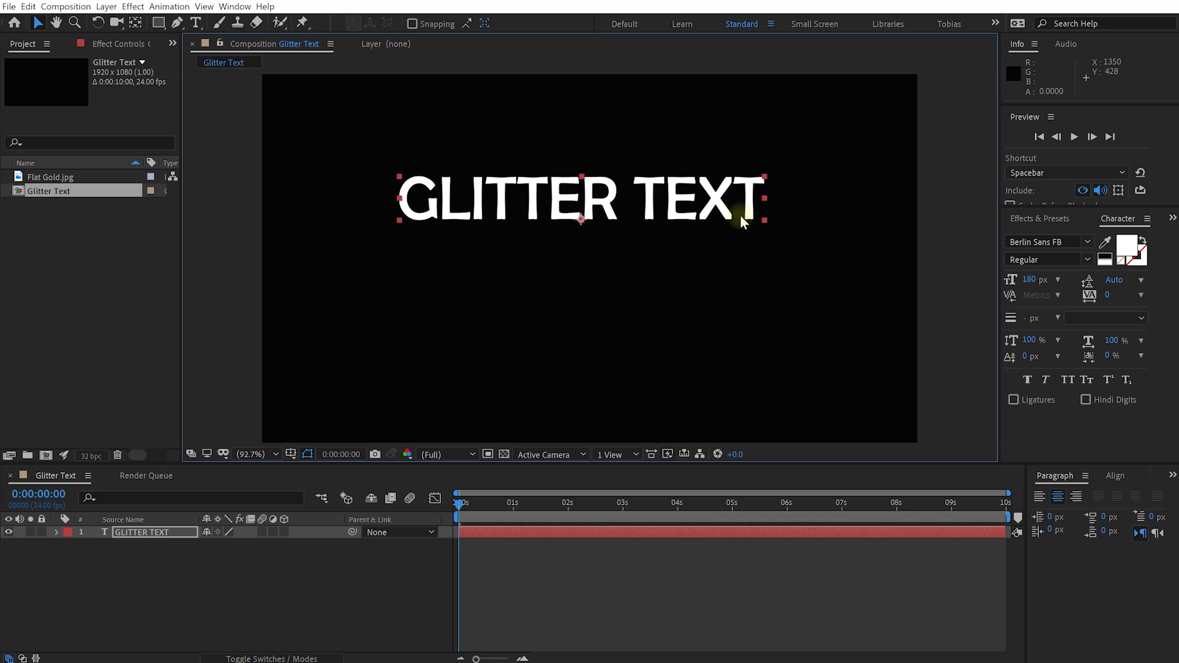
pyautogui.click(1113, 476)
pyautogui.click(1065, 512)
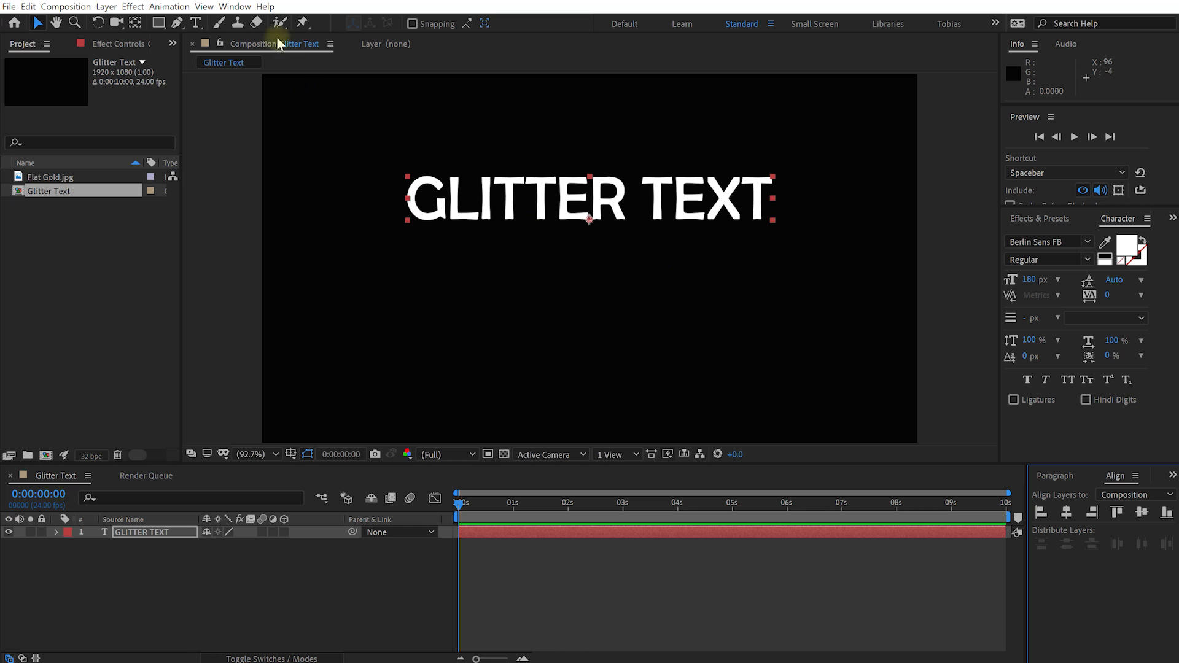
pyautogui.click(232, 7)
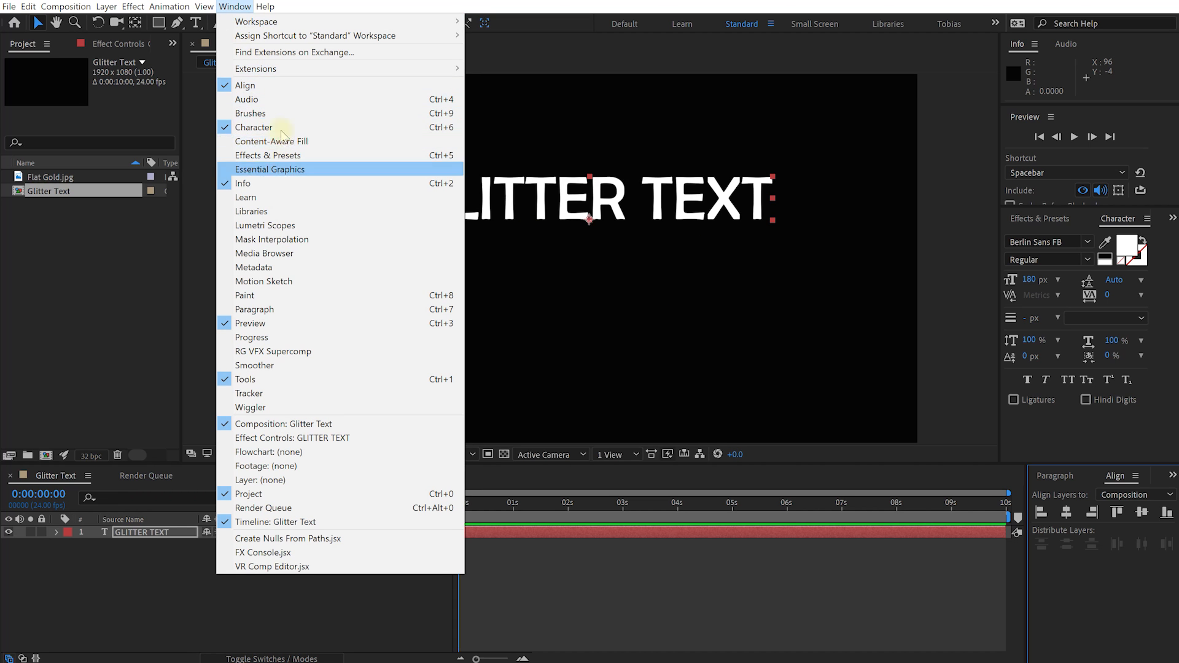
pyautogui.click(232, 14)
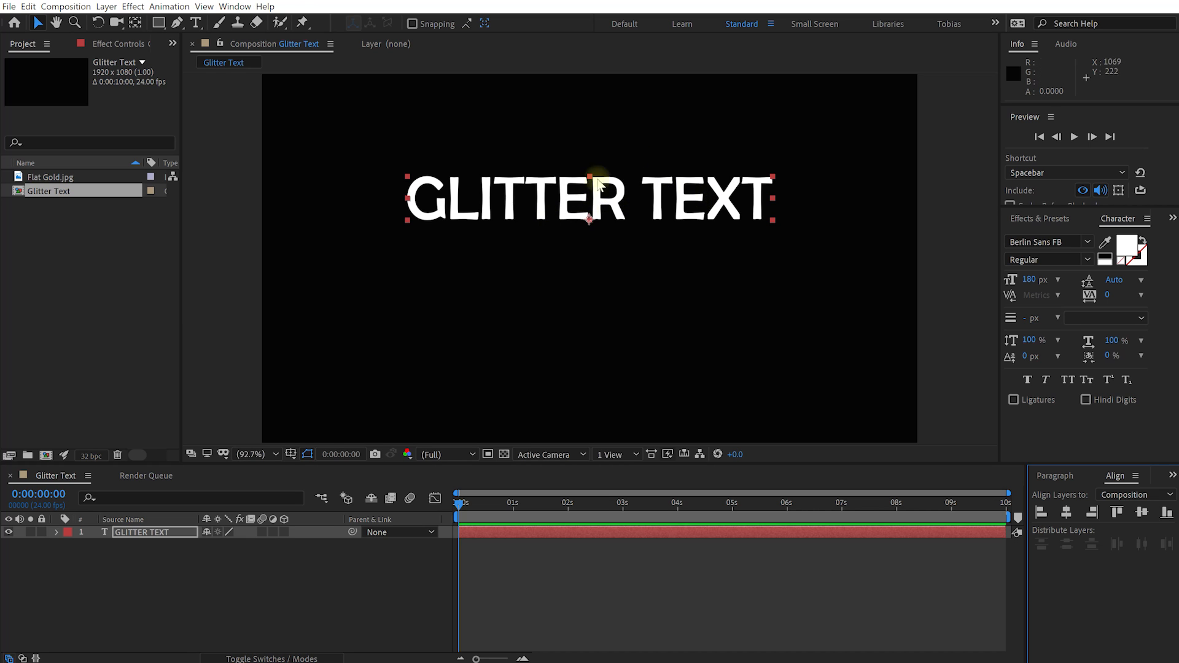
pyautogui.click(1067, 242)
pyautogui.click(1007, 226)
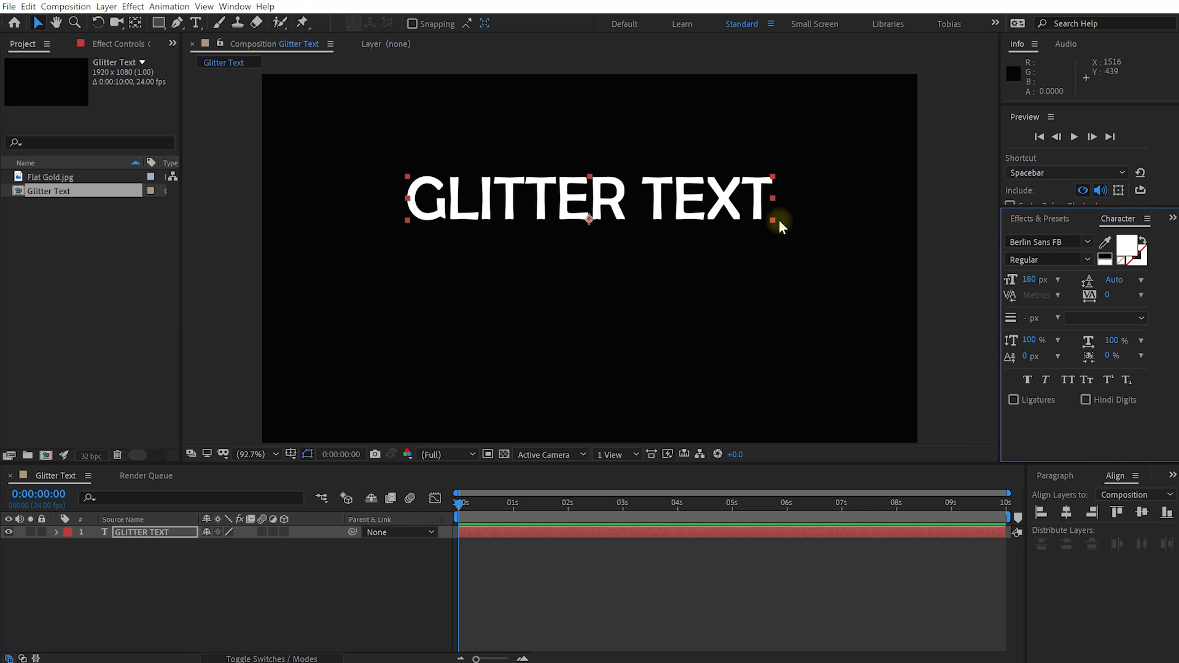
# Enlarge the GLITTER TEXT layer slightly in the frame, keeping its proportions.
pyautogui.moveTo(771, 216); pyautogui.dragTo(801, 223)
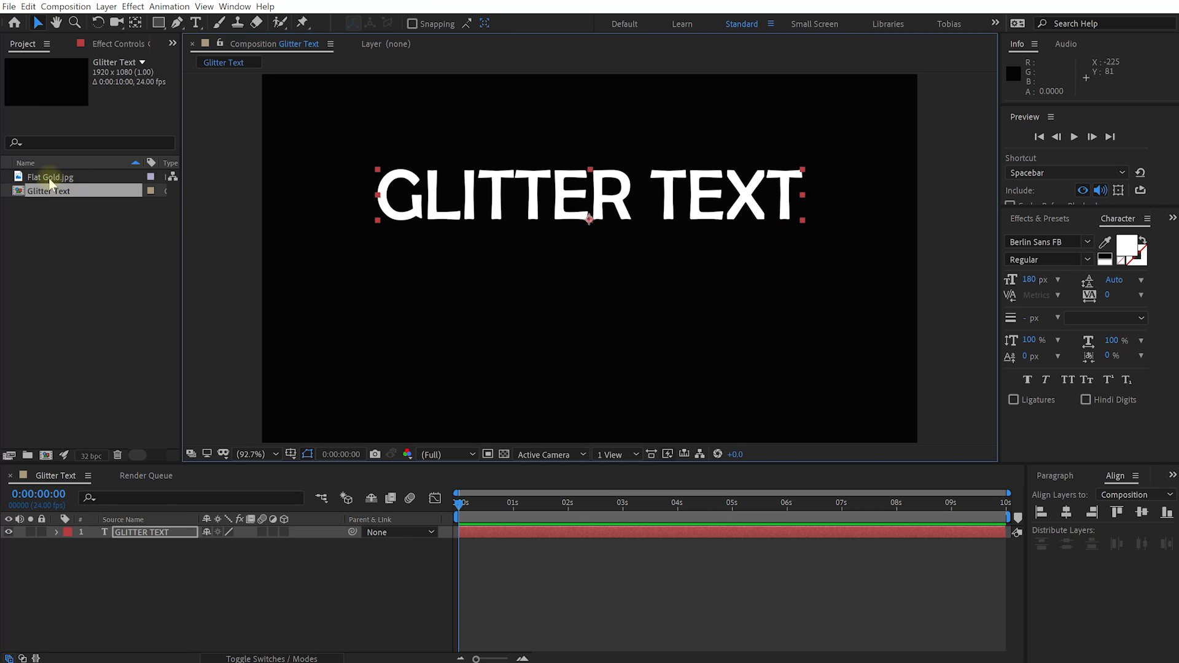
# Place the Flat Gold.jpg image in the composition as a layer beneath the GLITTER TEXT layer.
pyautogui.click(67, 178)
pyautogui.moveTo(60, 183); pyautogui.dragTo(174, 568)
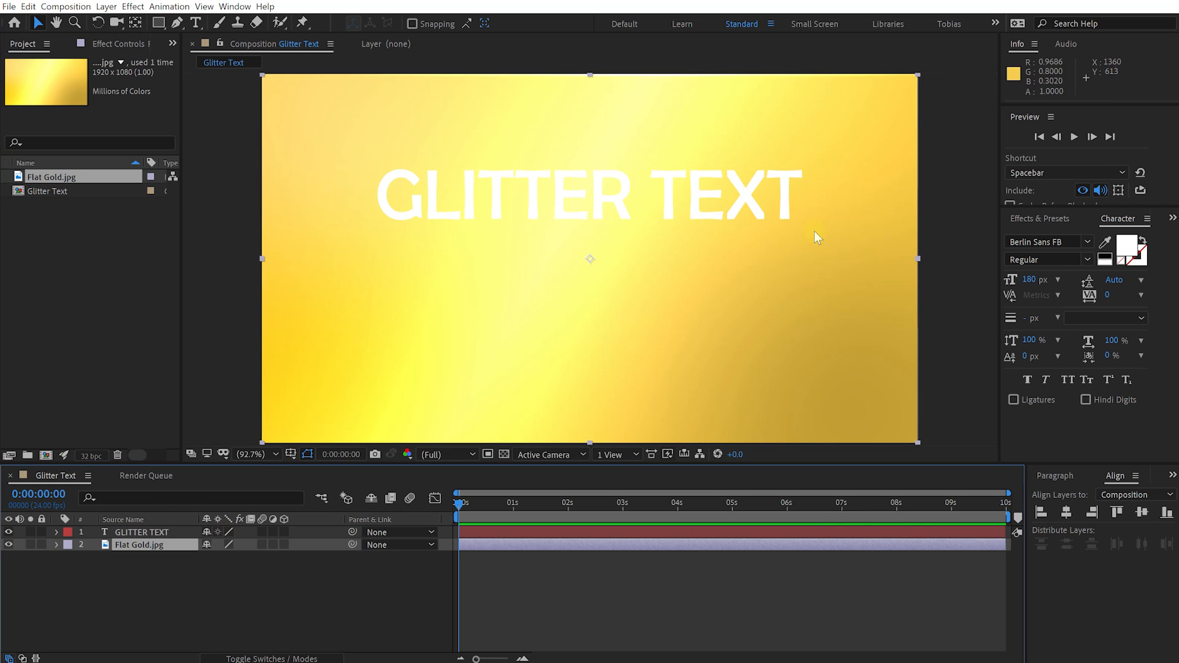
# Shrink the Flat Gold.jpg layer and refit it to the full composition frame.
pyautogui.scroll(-2, 794, 255)
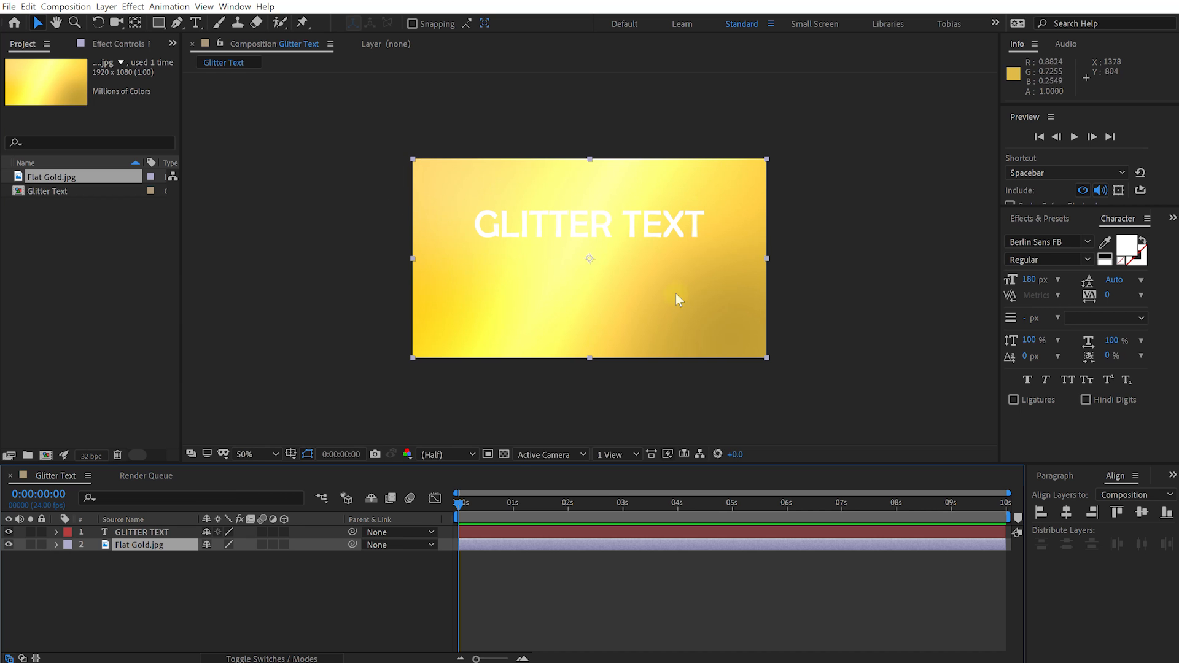
pyautogui.moveTo(766, 357); pyautogui.dragTo(731, 320)
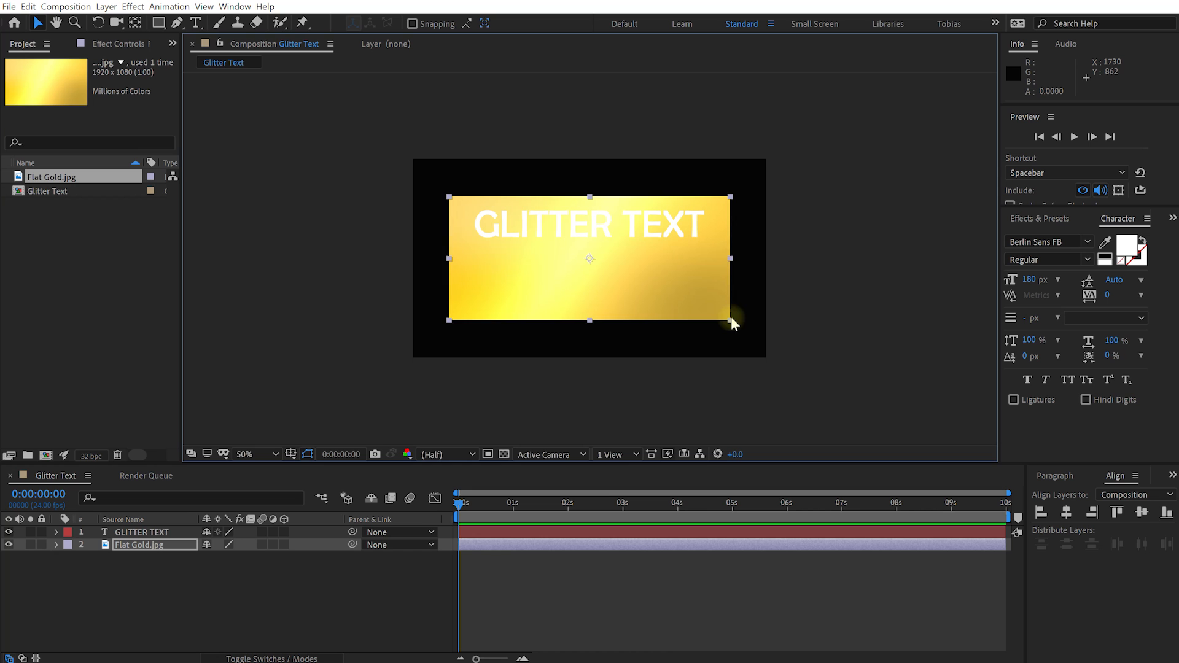
pyautogui.hotkey('ctrl', 'alt', 'f')
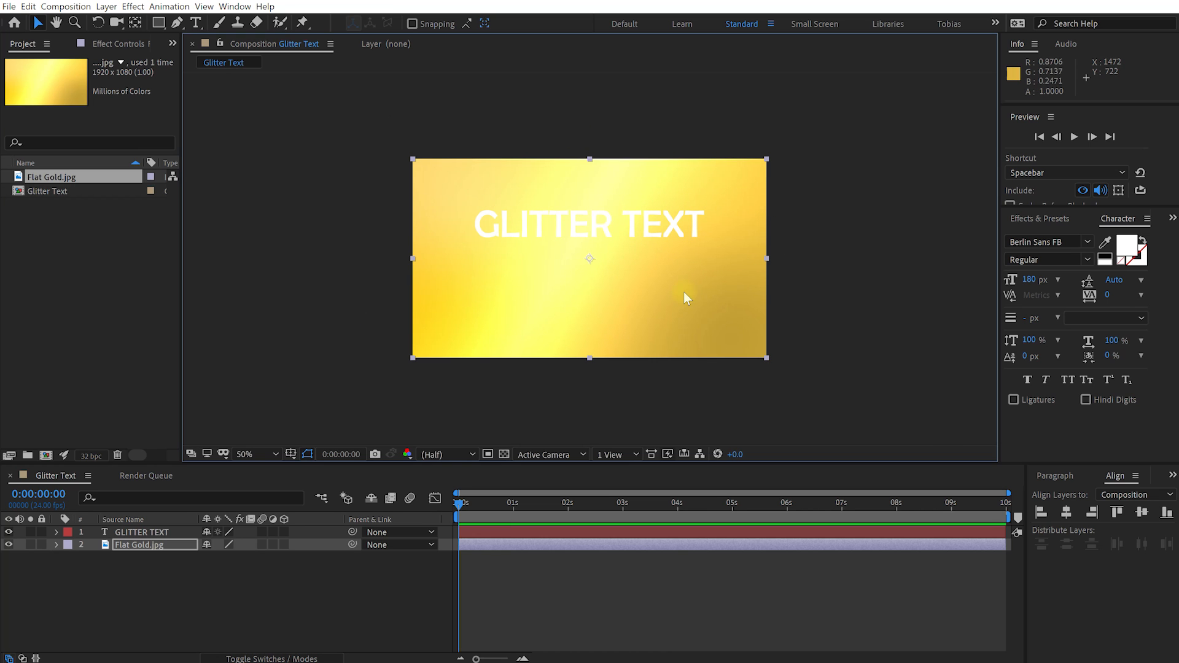
pyautogui.press('/')
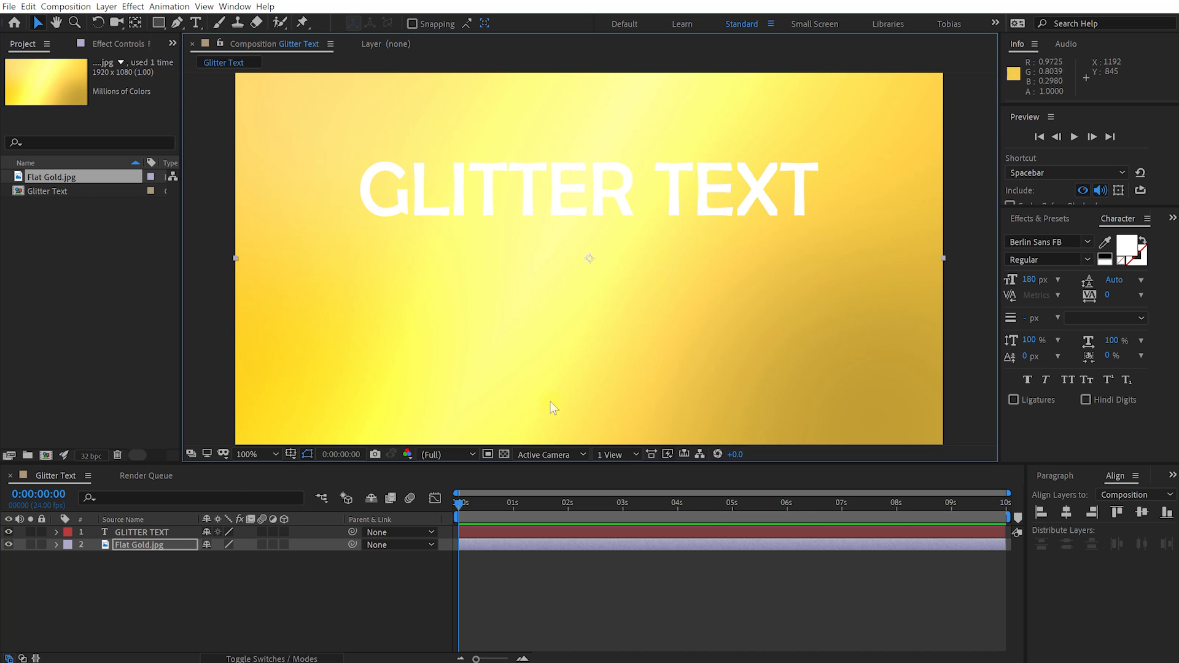
# Find the CC Glass effect and apply it to the Flat Gold.jpg layer.
pyautogui.click(135, 545)
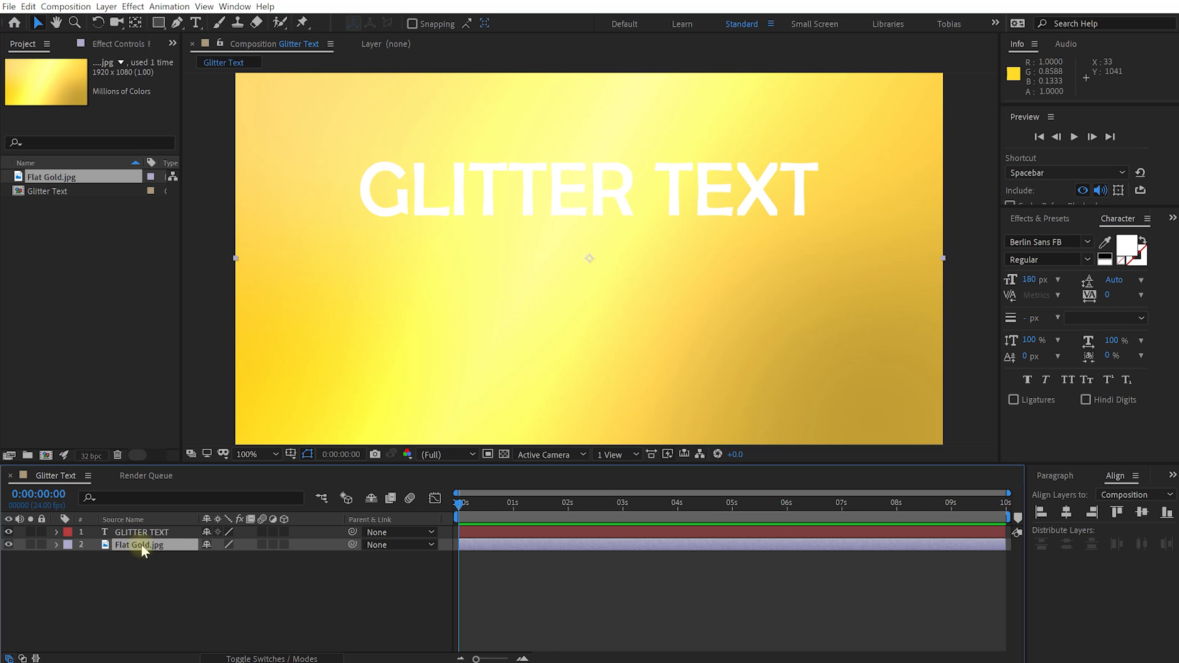
pyautogui.click(1026, 219)
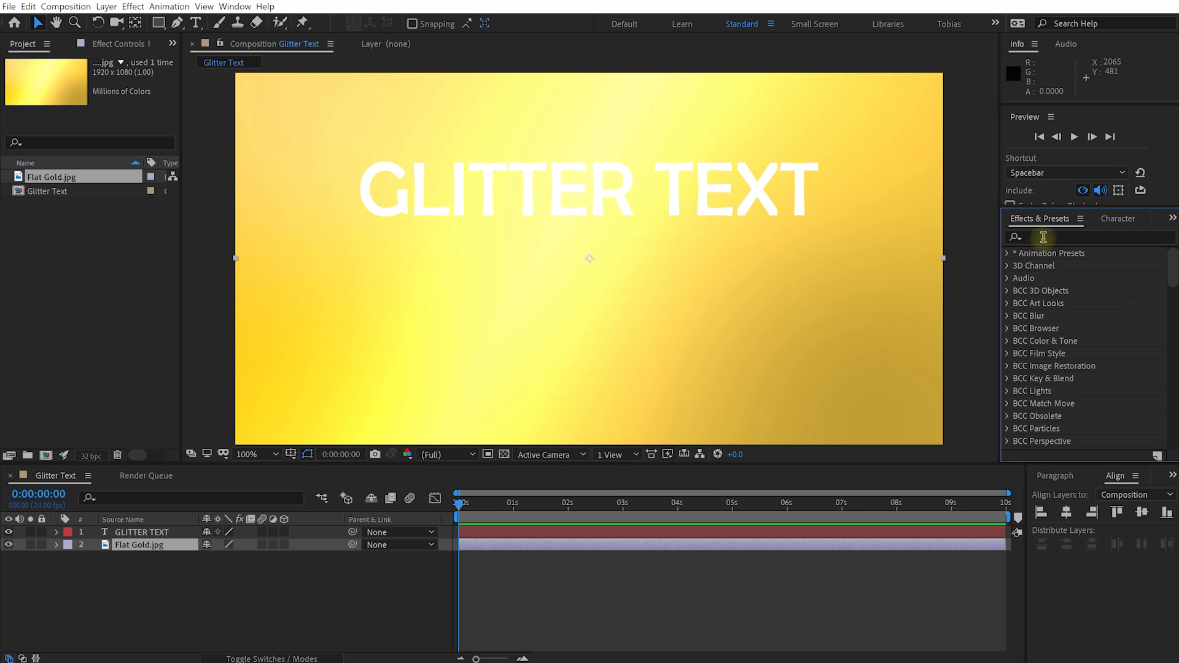
pyautogui.click(1043, 237)
pyautogui.write('cc glass')
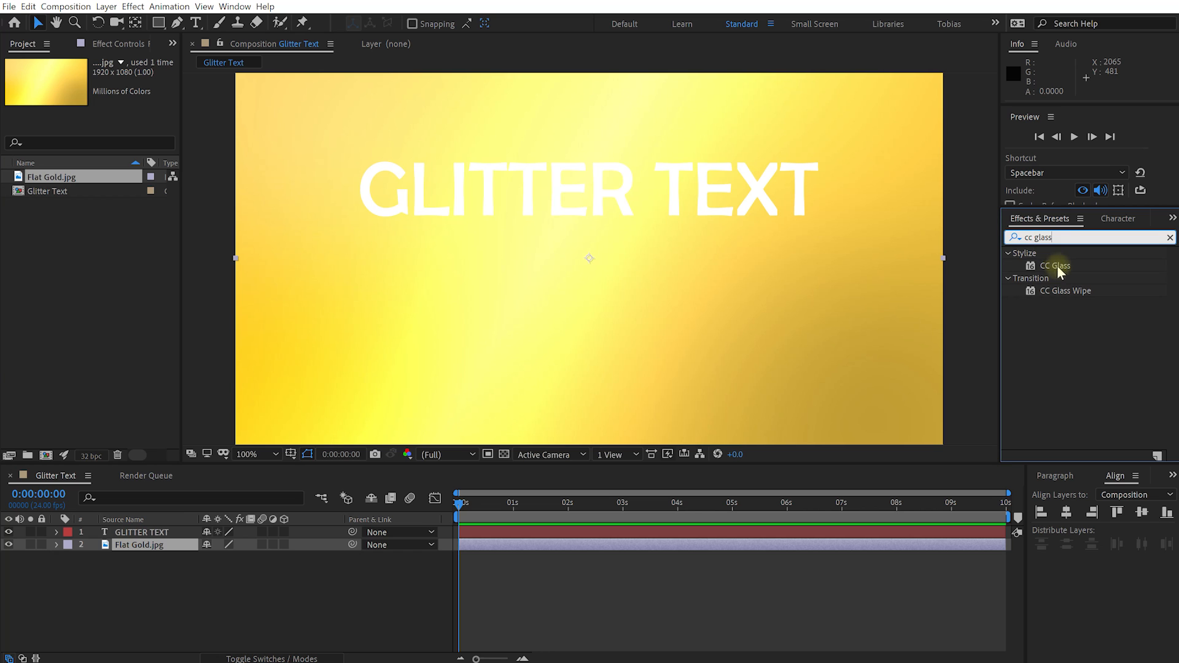
pyautogui.moveTo(1057, 268); pyautogui.dragTo(150, 547)
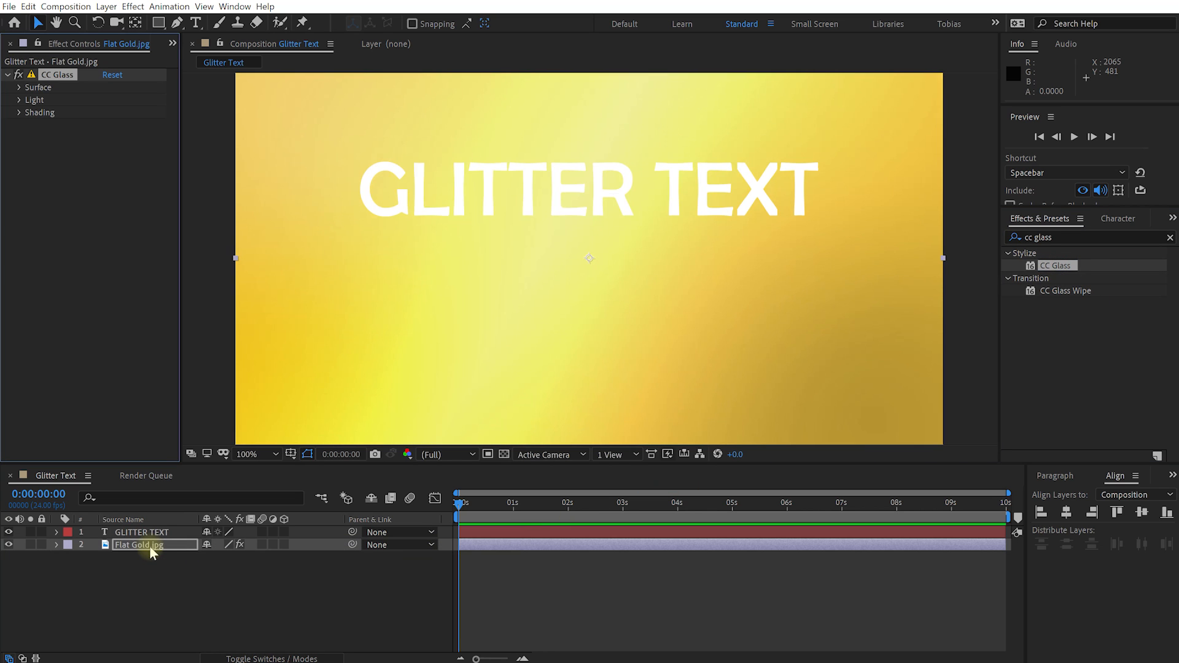
# Set the CC Glass surface bump map to the GLITTER TEXT layer and hide that text layer.
pyautogui.click(19, 88)
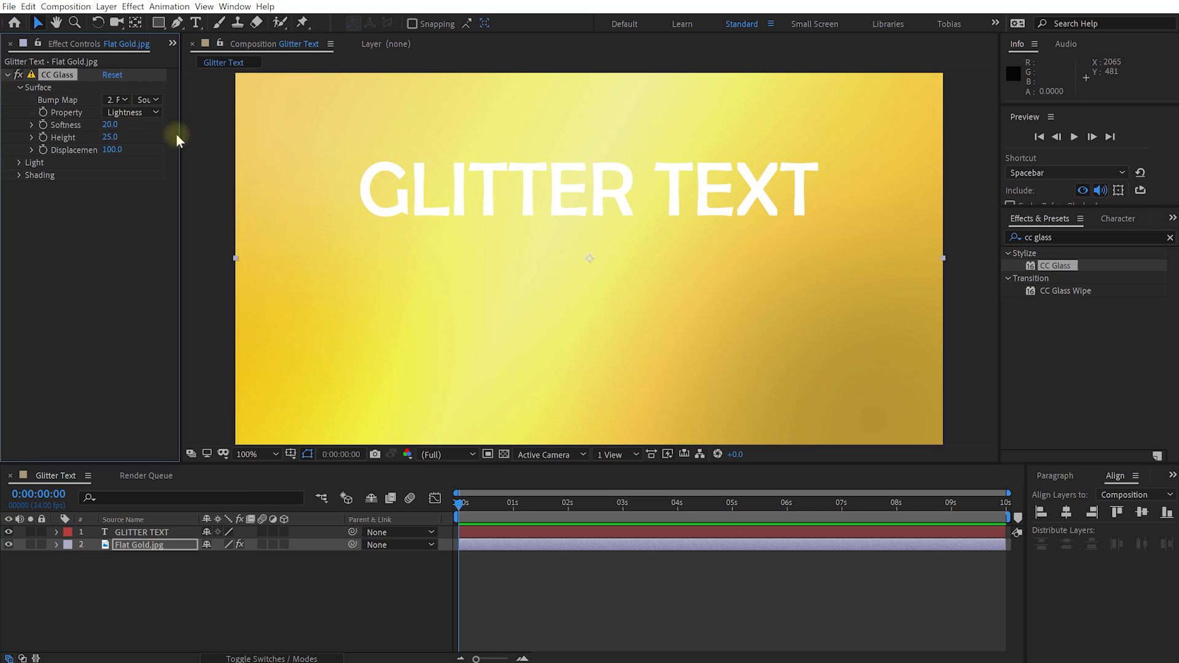
pyautogui.moveTo(177, 140); pyautogui.dragTo(284, 146)
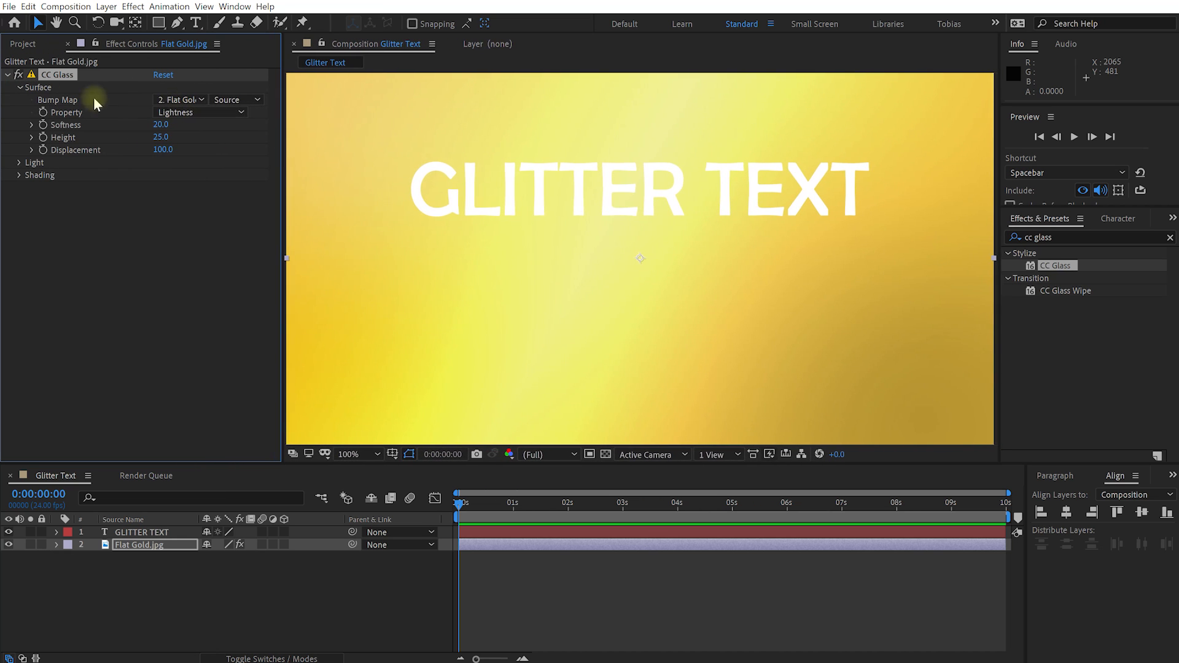
pyautogui.click(188, 102)
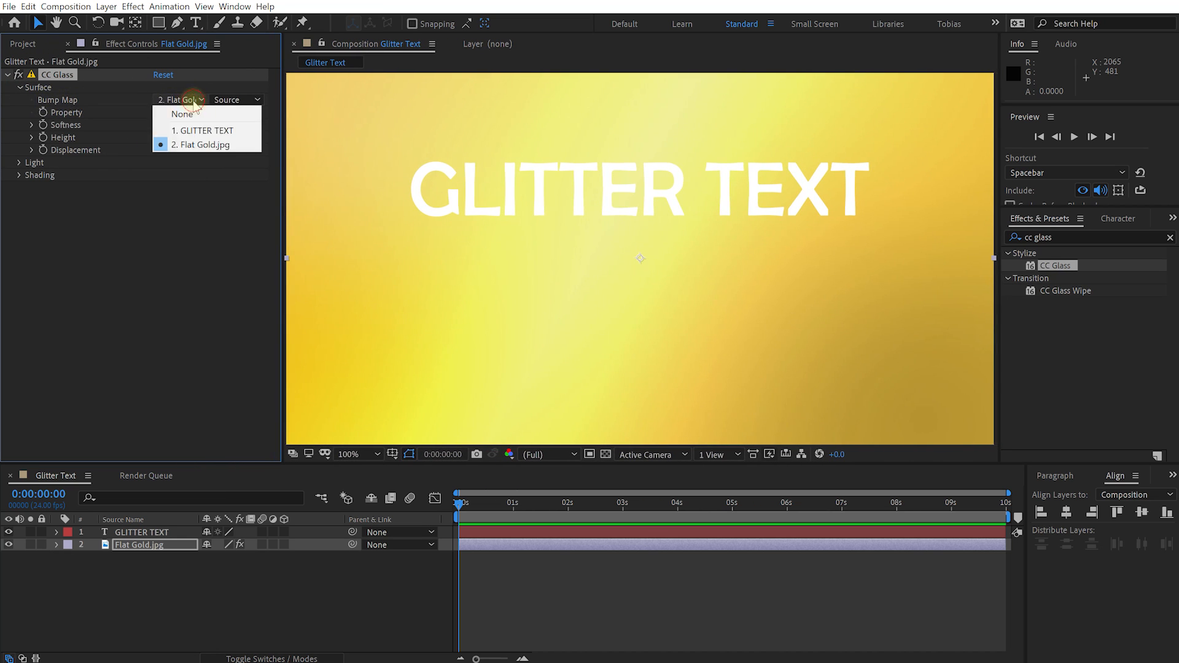
pyautogui.click(214, 131)
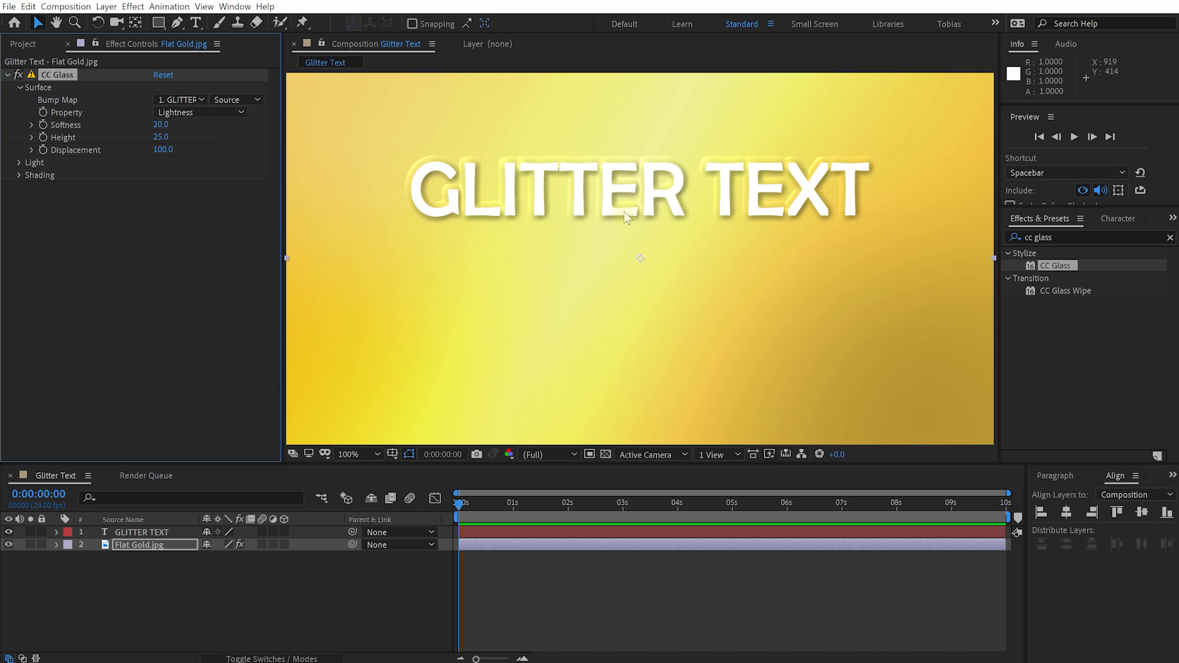
pyautogui.click(10, 533)
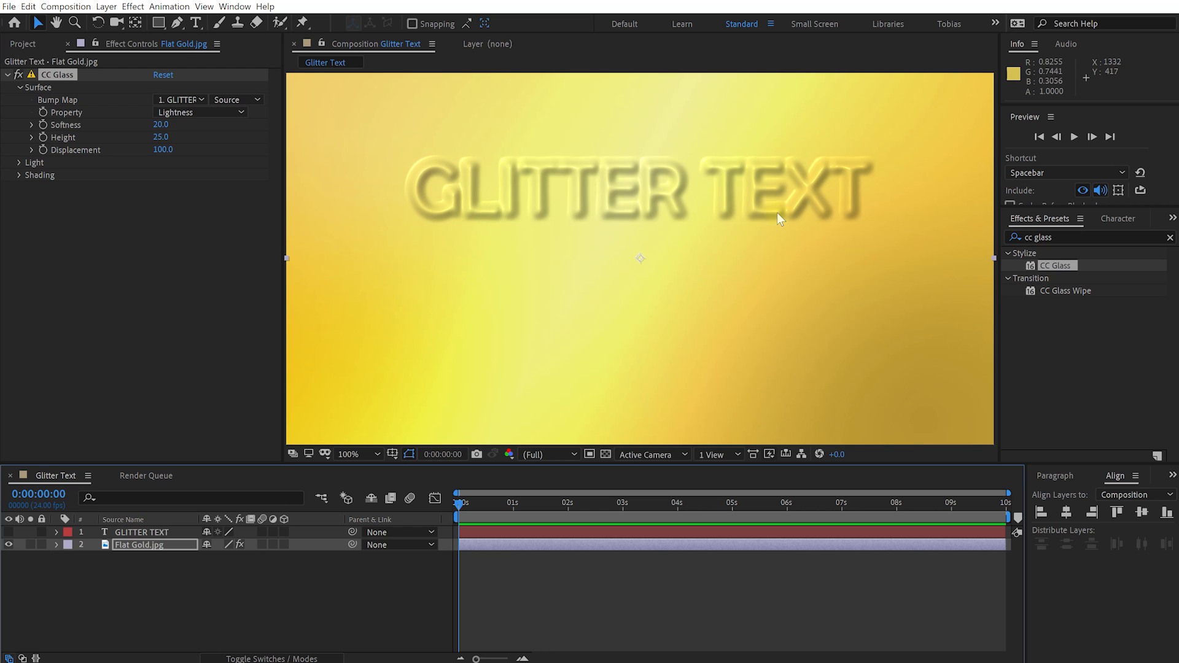
# Set the CC Glass surface softness to 3.9, height to 58 and displacement to 254 on the gold layer.
pyautogui.scroll(2, 776, 212)
pyautogui.moveTo(620, 183); pyautogui.dragTo(790, 261)
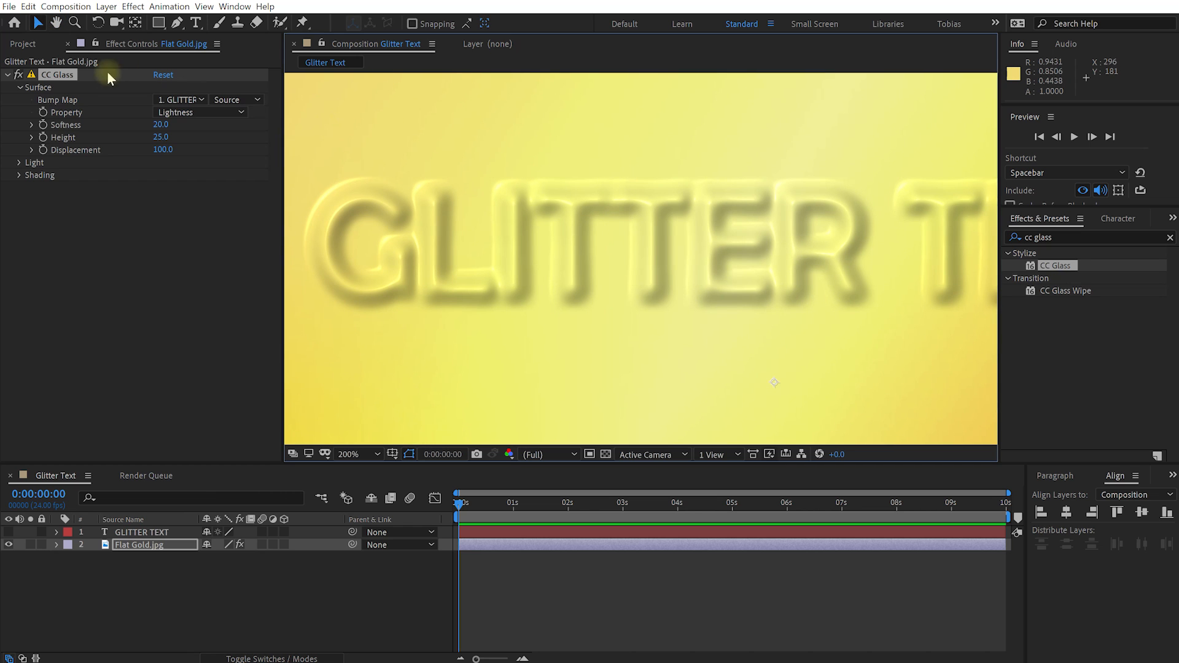
pyautogui.moveTo(161, 127); pyautogui.dragTo(79, 160)
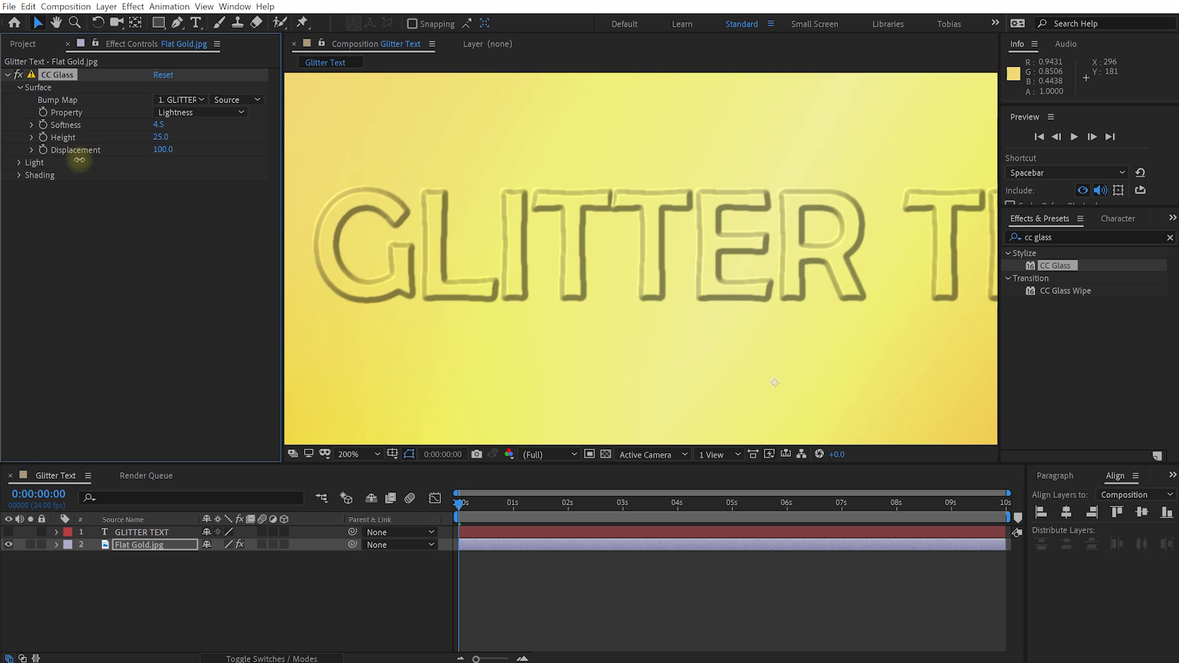
pyautogui.moveTo(157, 140); pyautogui.dragTo(277, 161)
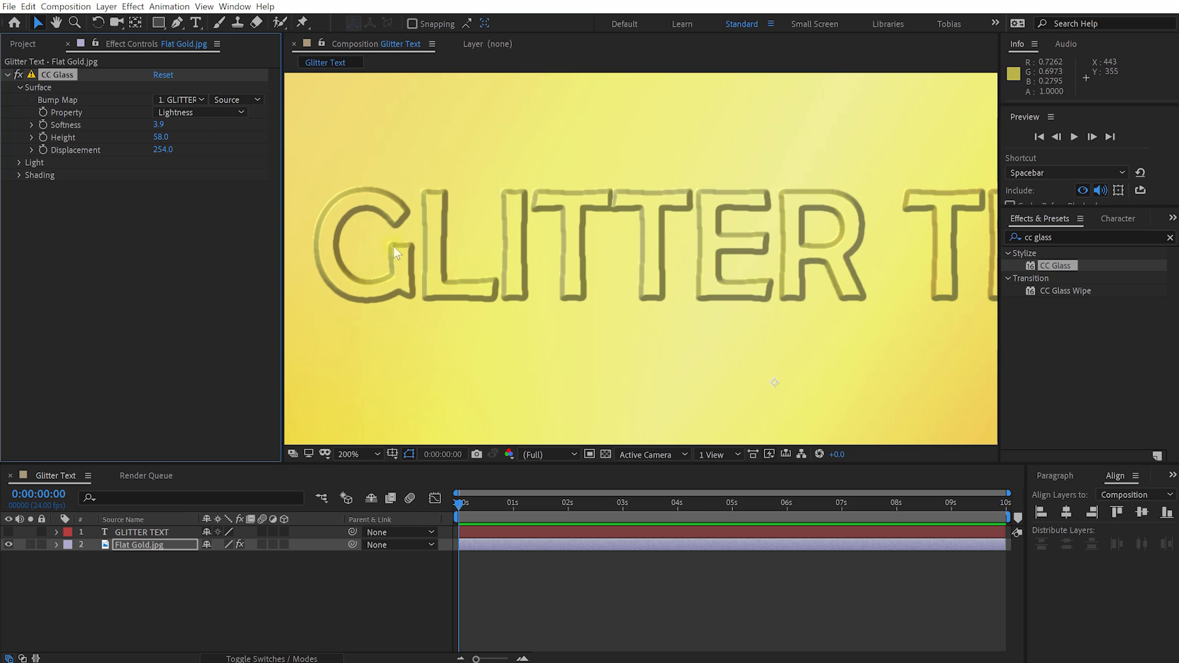
# Set the Flat Gold.jpg layer's track matte to Alpha so the gold fills only the GLITTER TEXT letters.
pyautogui.press(',')
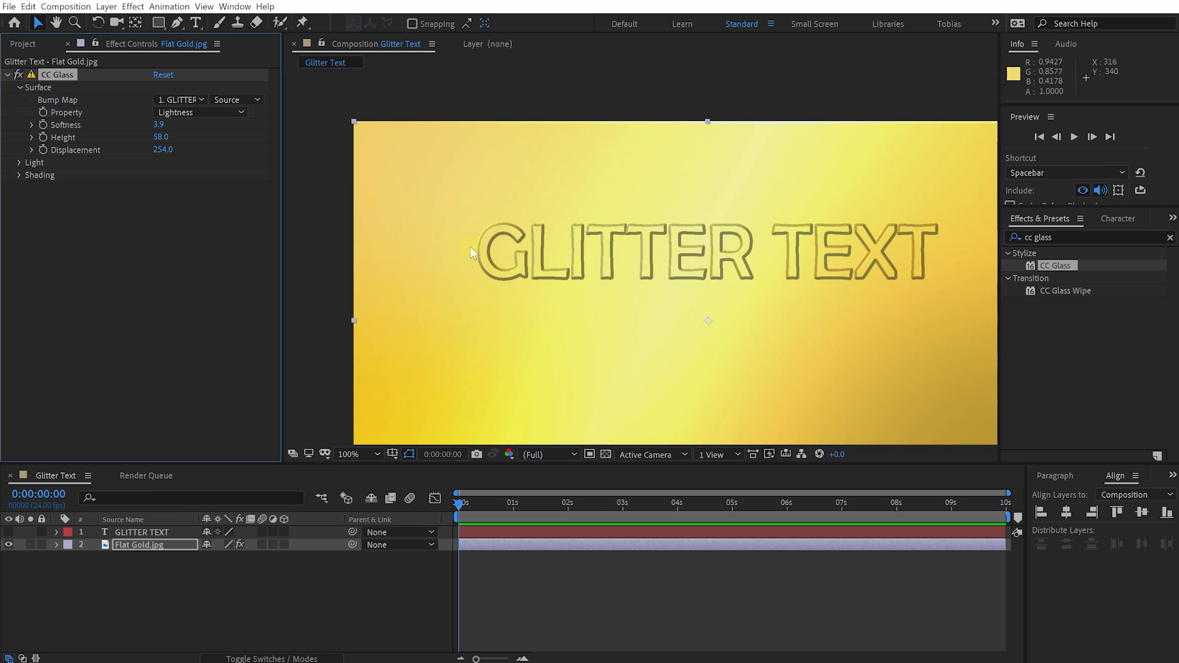
pyautogui.press('.')
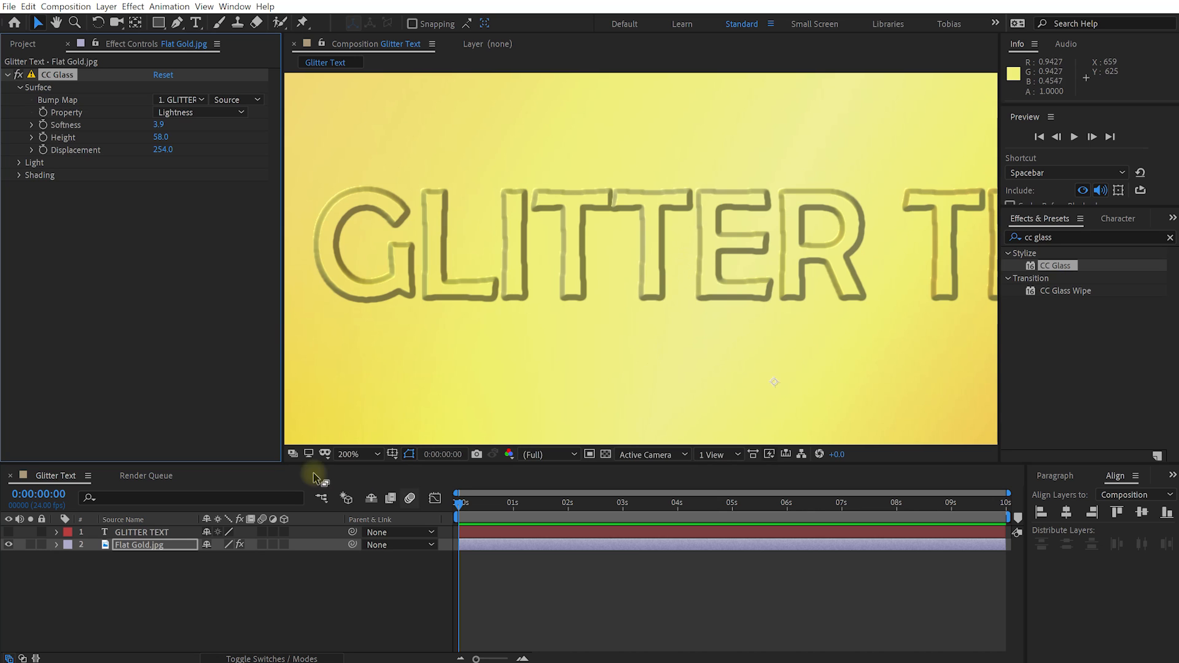
pyautogui.press('F4')
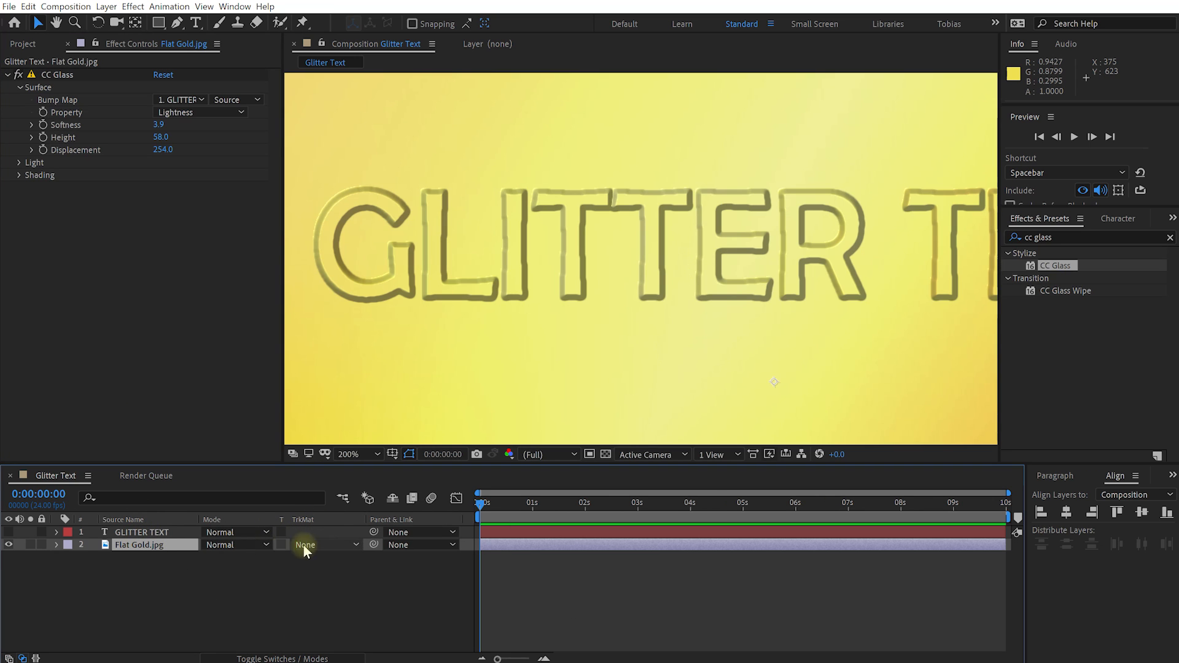
pyautogui.click(349, 547)
pyautogui.click(361, 577)
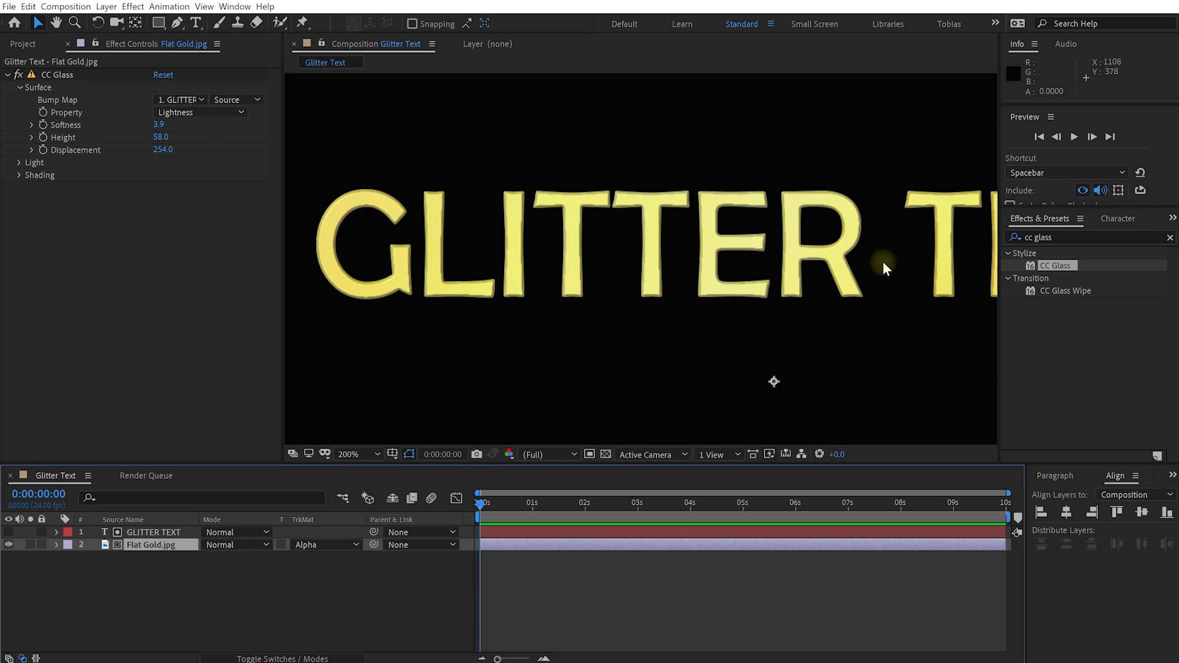
pyautogui.scroll(-3, 720, 260)
pyautogui.scroll(2, 640, 215)
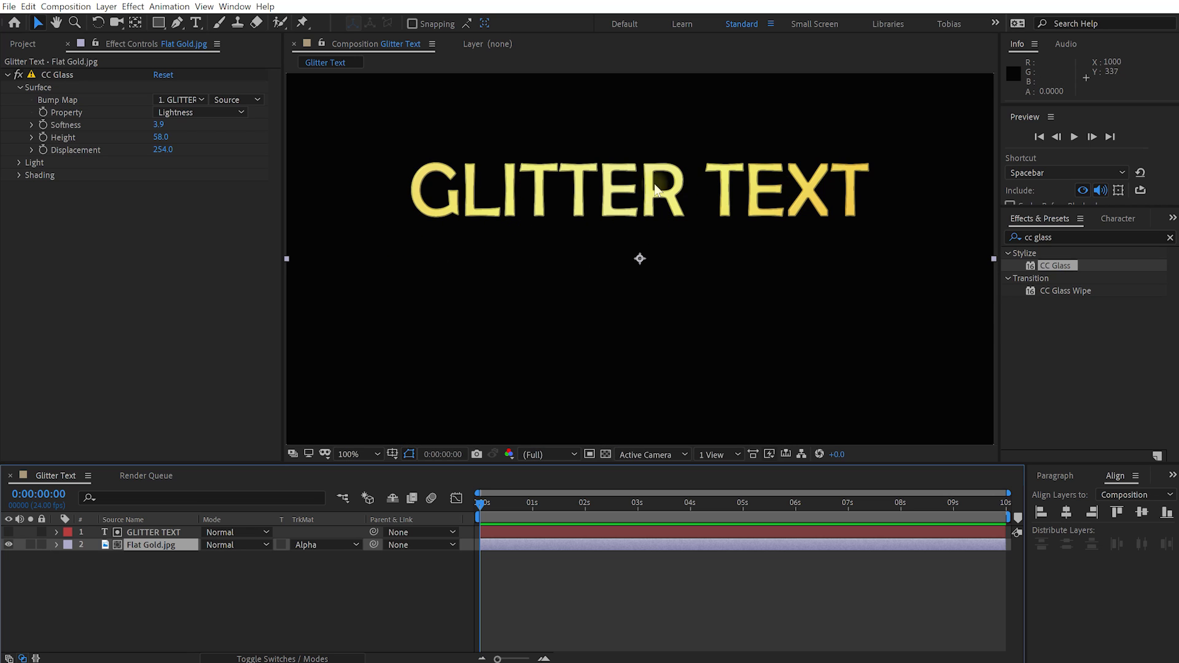
# Pre-compose the GLITTER TEXT and Flat Gold.jpg layers into a composition named Text Comp, moving all attributes into it.
pyautogui.click(172, 588)
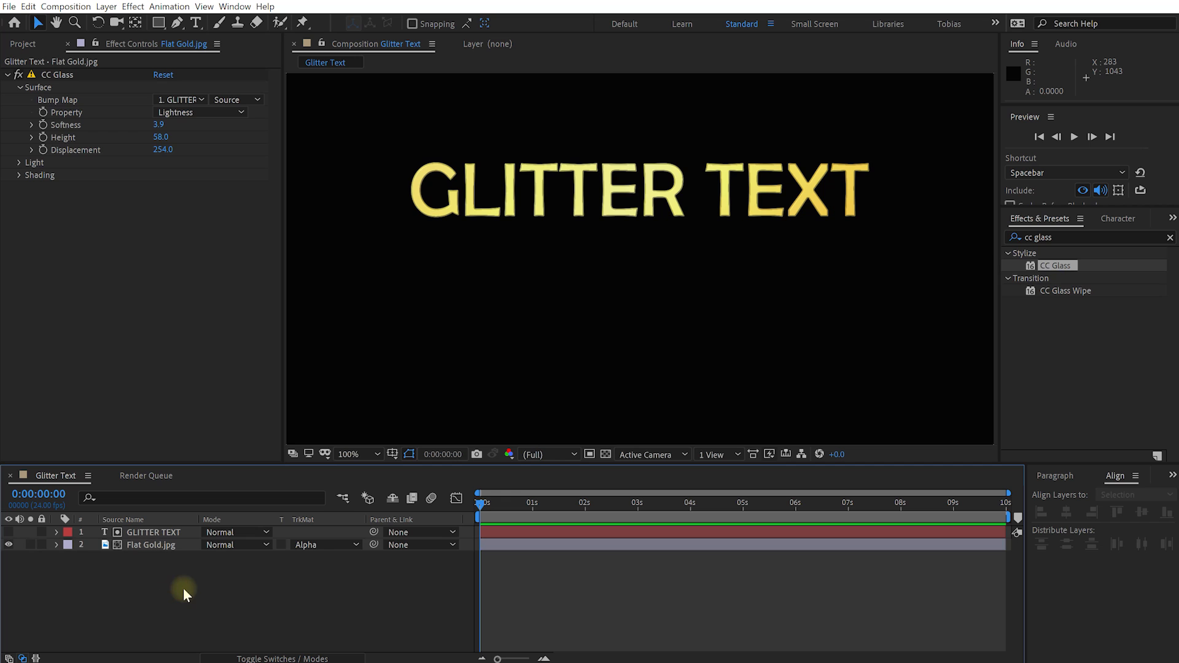
pyautogui.hotkey('ctrl', 'a')
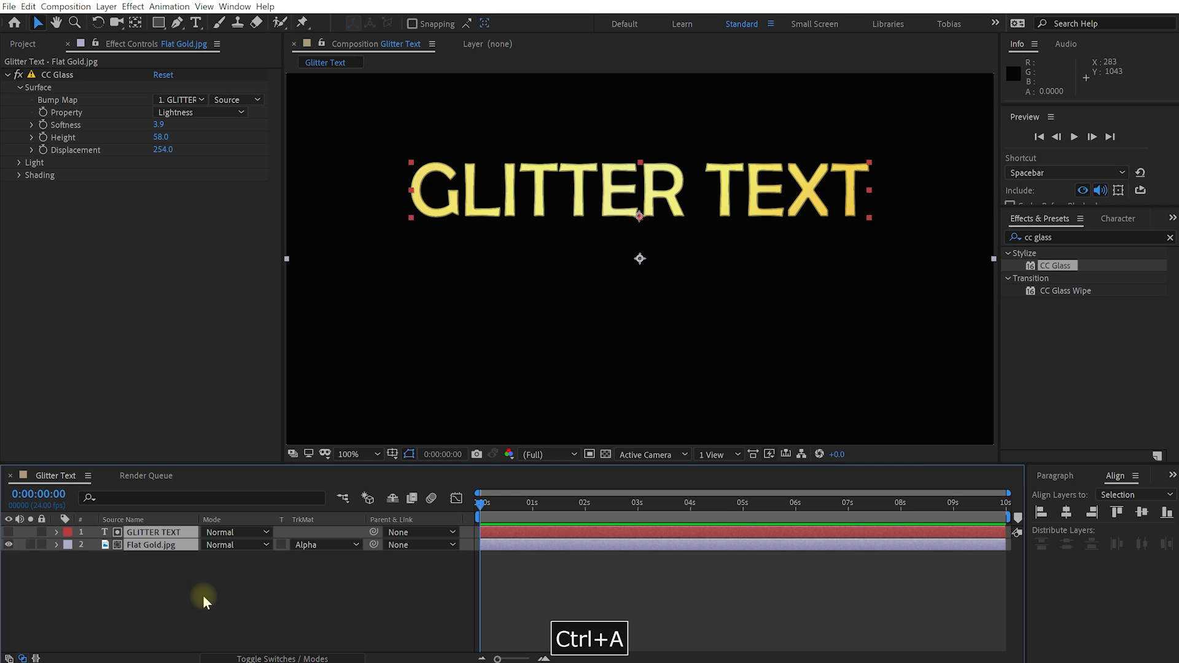
pyautogui.hotkey('ctrl', 'shift', 'c')
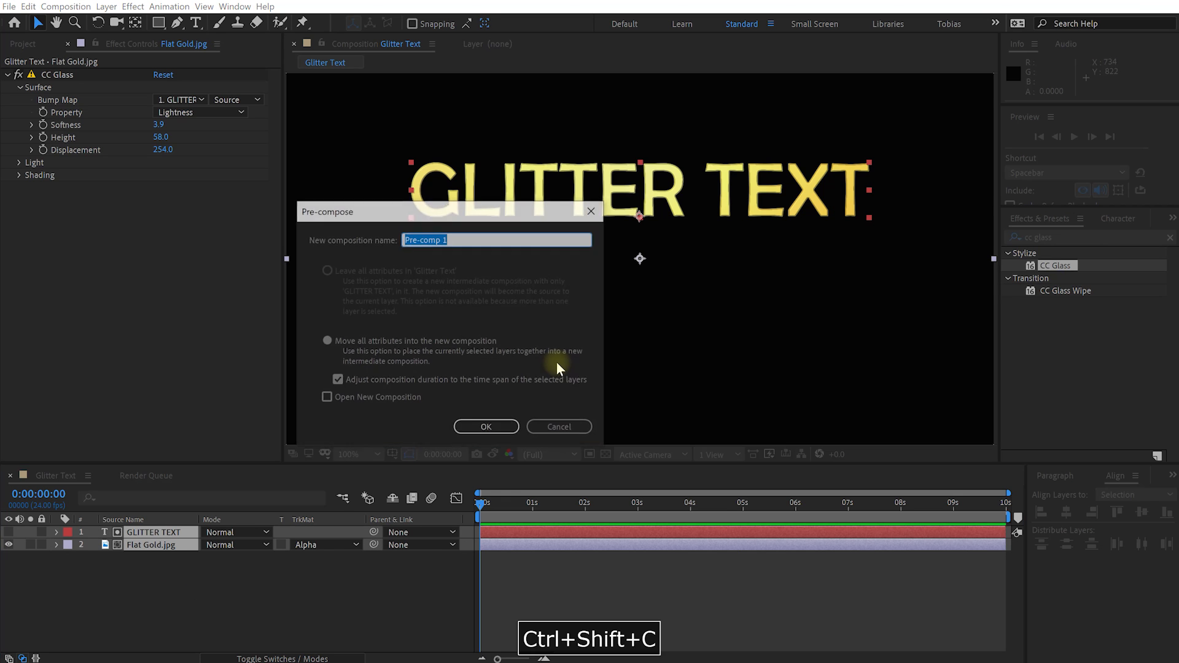
pyautogui.write('Text Comp')
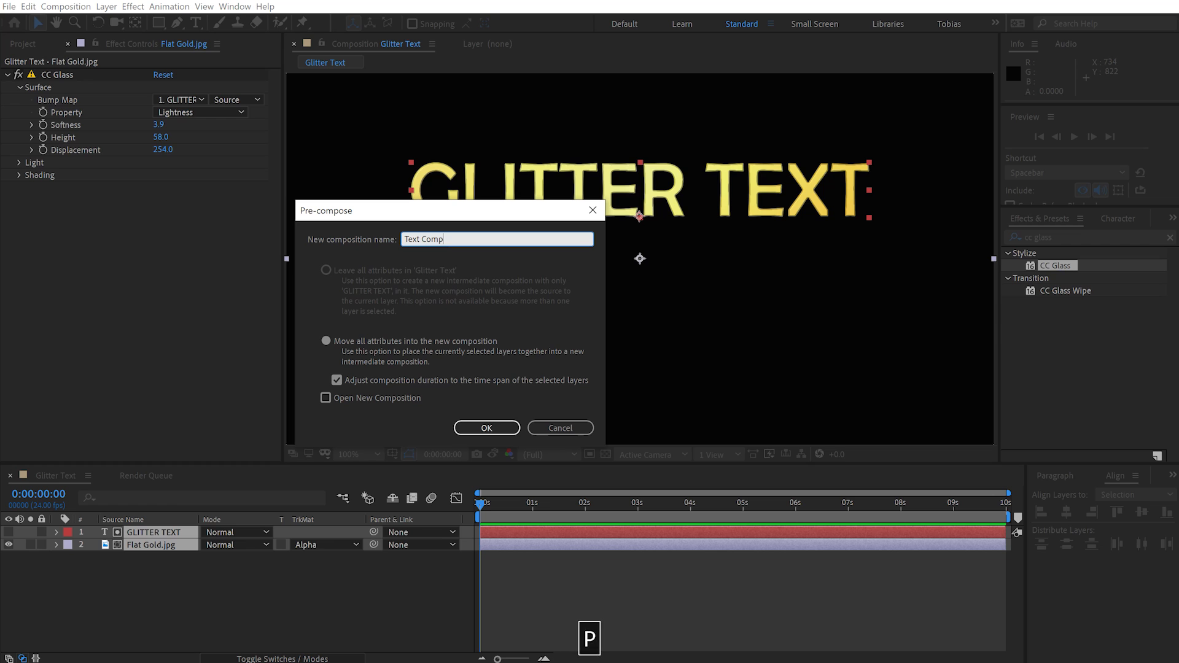
pyautogui.click(505, 430)
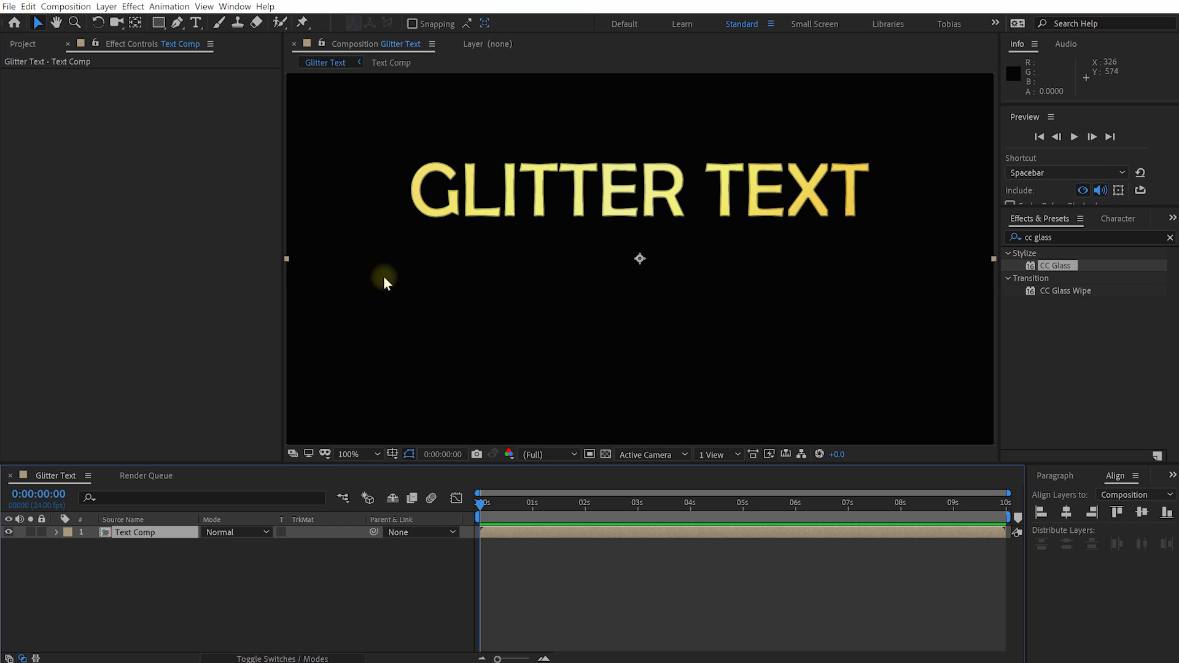
# Create a black 1920 x 1080 px solid named Background and place it beneath the Text Comp layer.
pyautogui.rightClick(109, 550)
pyautogui.moveTo(171, 555)
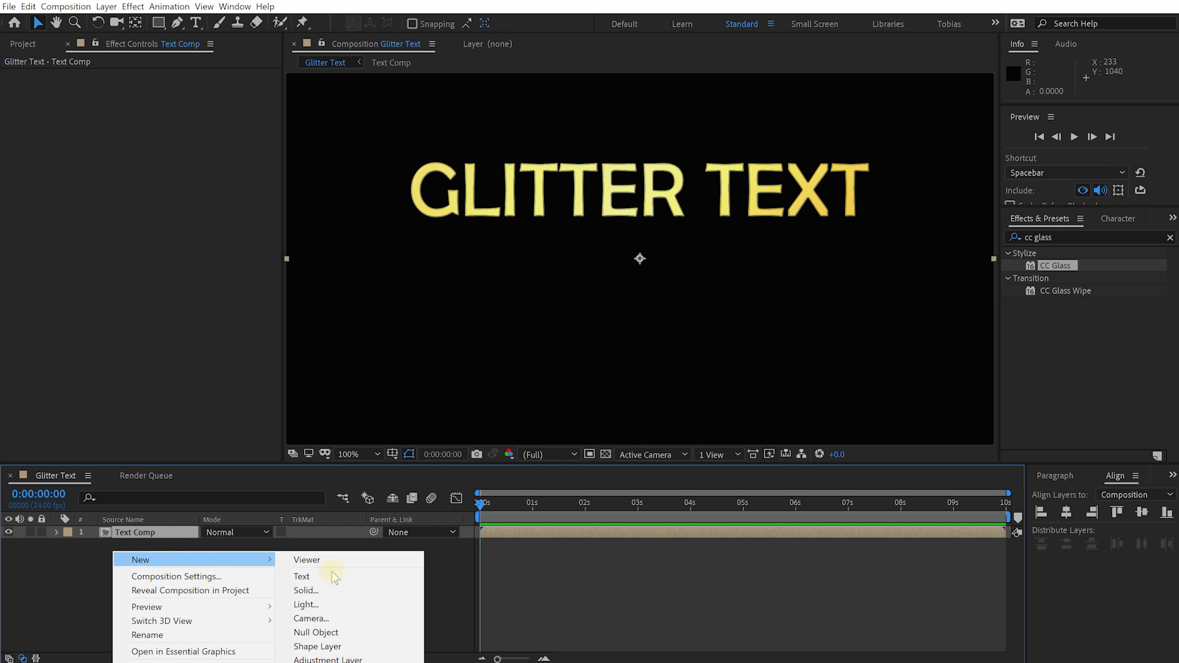
pyautogui.click(320, 585)
pyautogui.write('Backgroun')
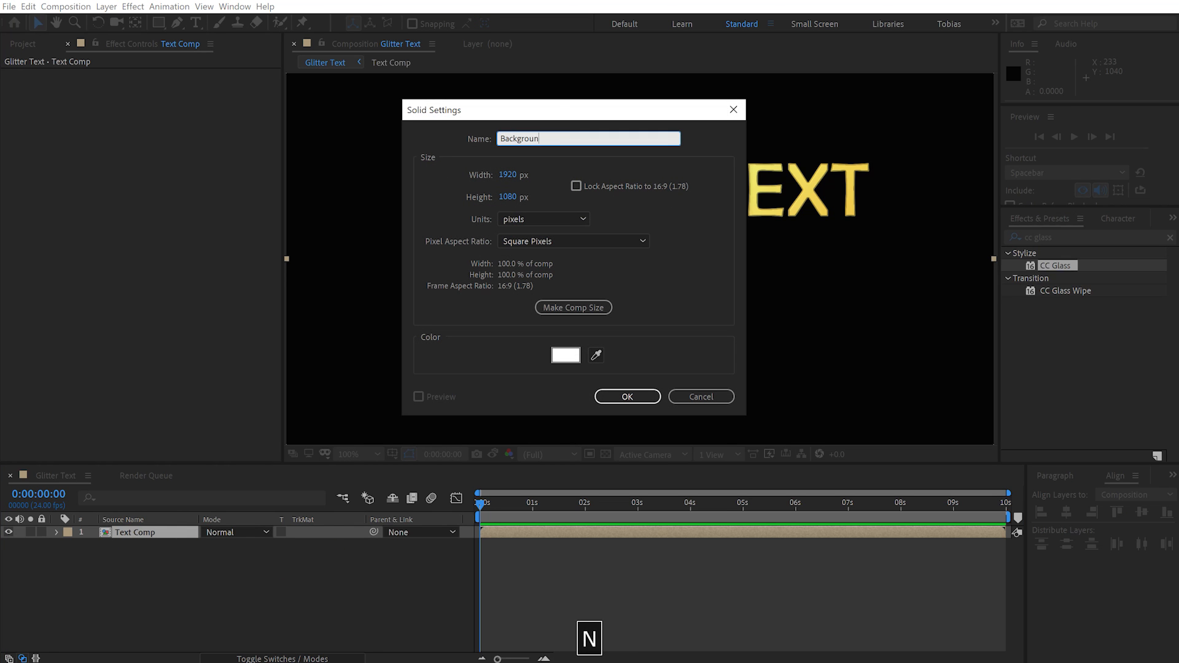
pyautogui.click(561, 356)
pyautogui.moveTo(720, 347); pyautogui.dragTo(681, 484)
pyautogui.click(1029, 282)
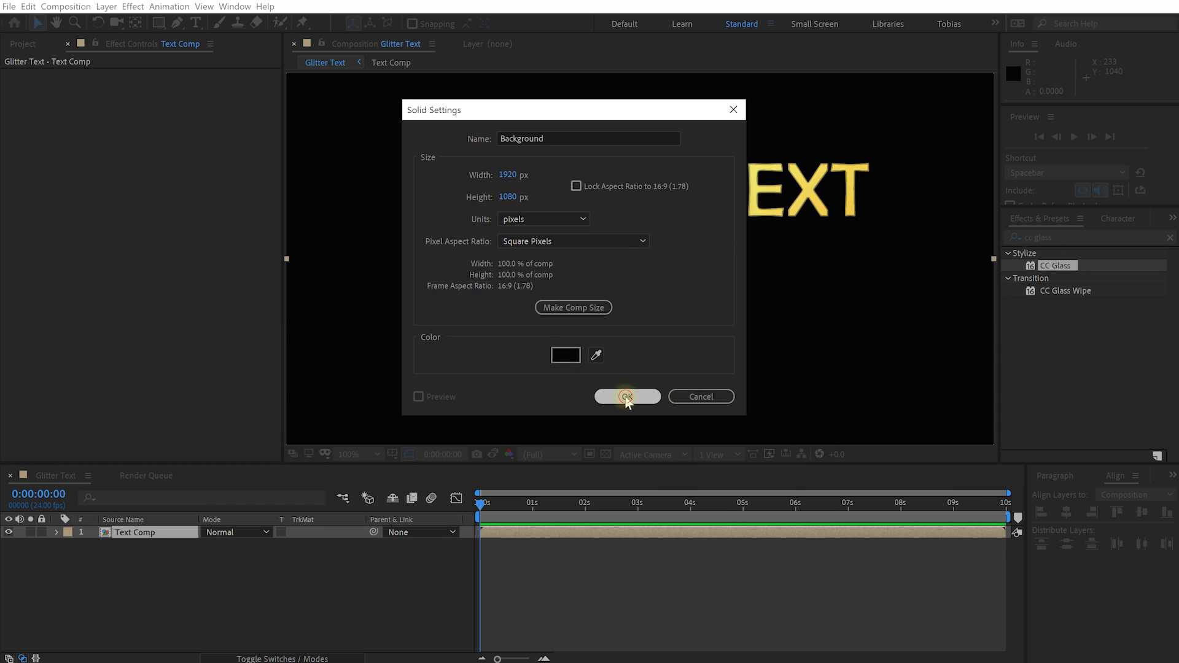
pyautogui.click(626, 396)
pyautogui.click(160, 531)
pyautogui.moveTo(160, 528); pyautogui.dragTo(158, 556)
# Find the Gradient Ramp effect and apply it to the Background layer.
pyautogui.click(1042, 218)
pyautogui.click(1074, 237)
pyautogui.write('gradient ra')
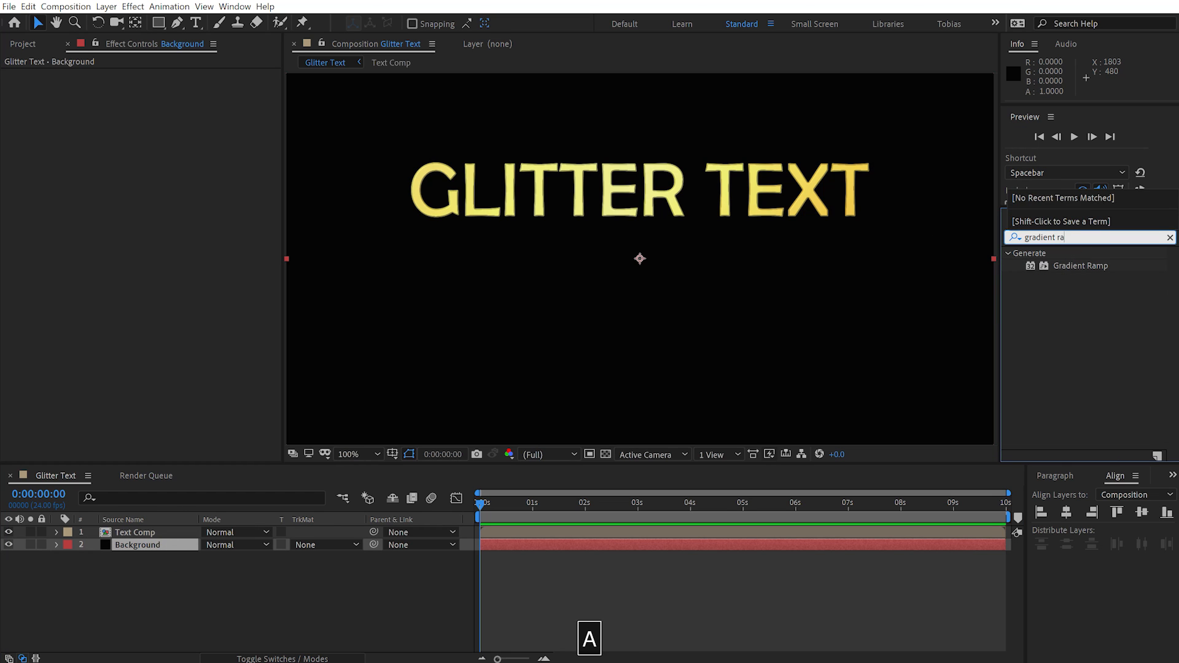
pyautogui.doubleClick(1084, 265)
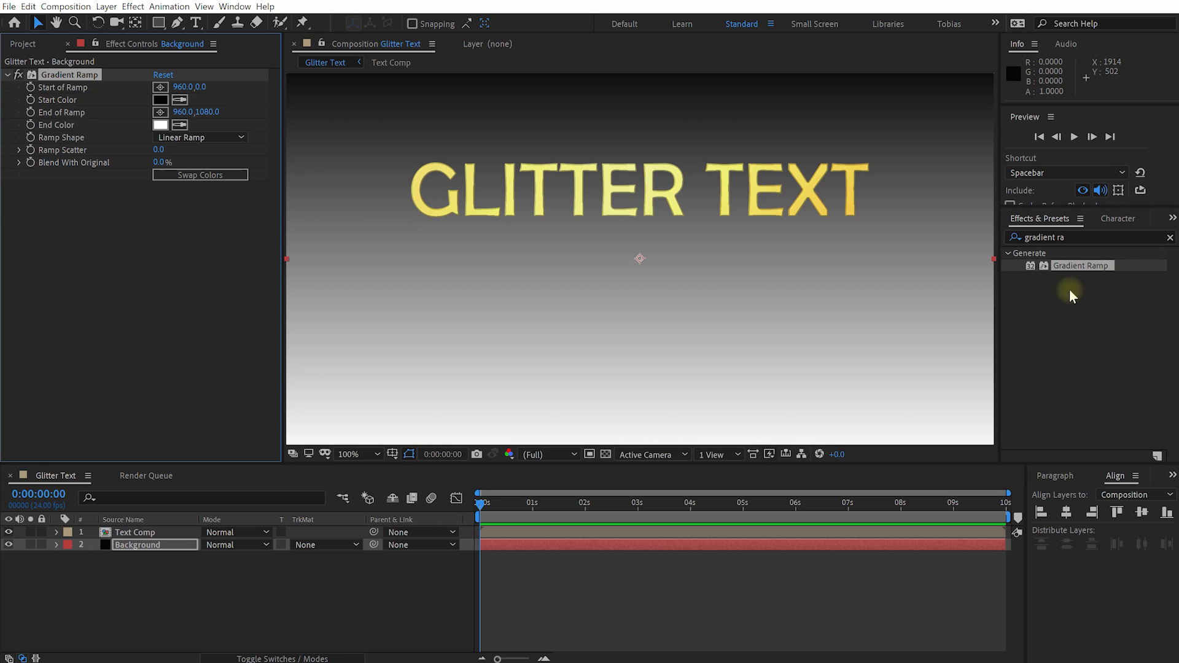
# Set the Gradient Ramp shape to Radial Ramp and move its start point to about 812, 624.
pyautogui.press(',')
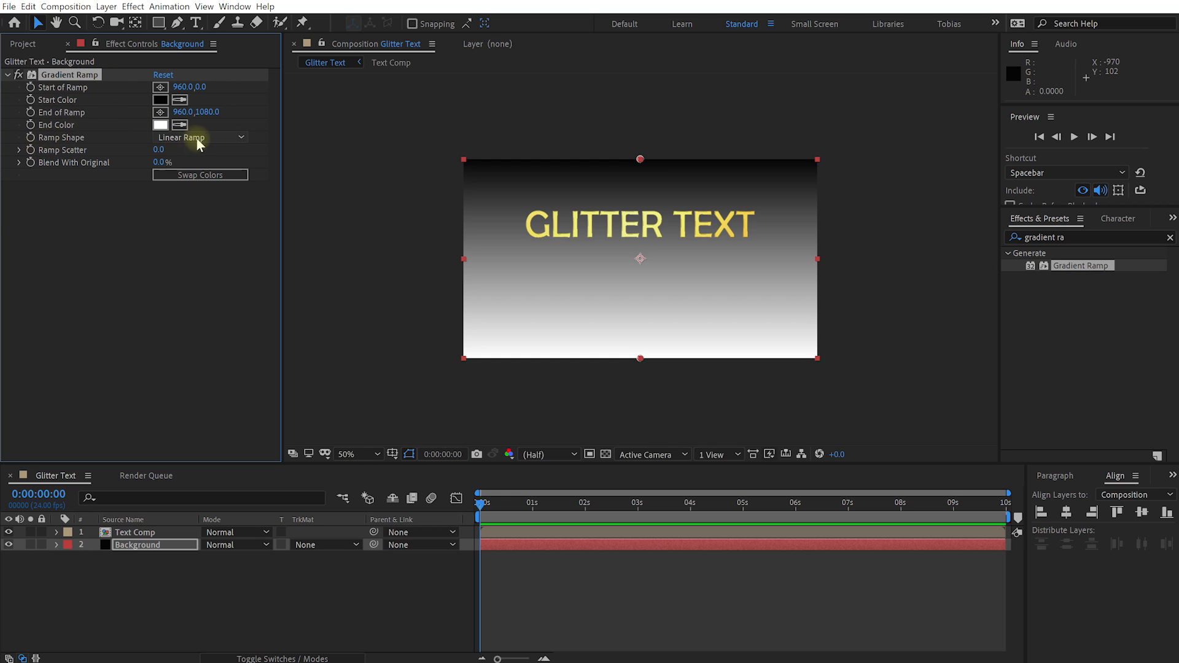
pyautogui.click(232, 141)
pyautogui.click(208, 163)
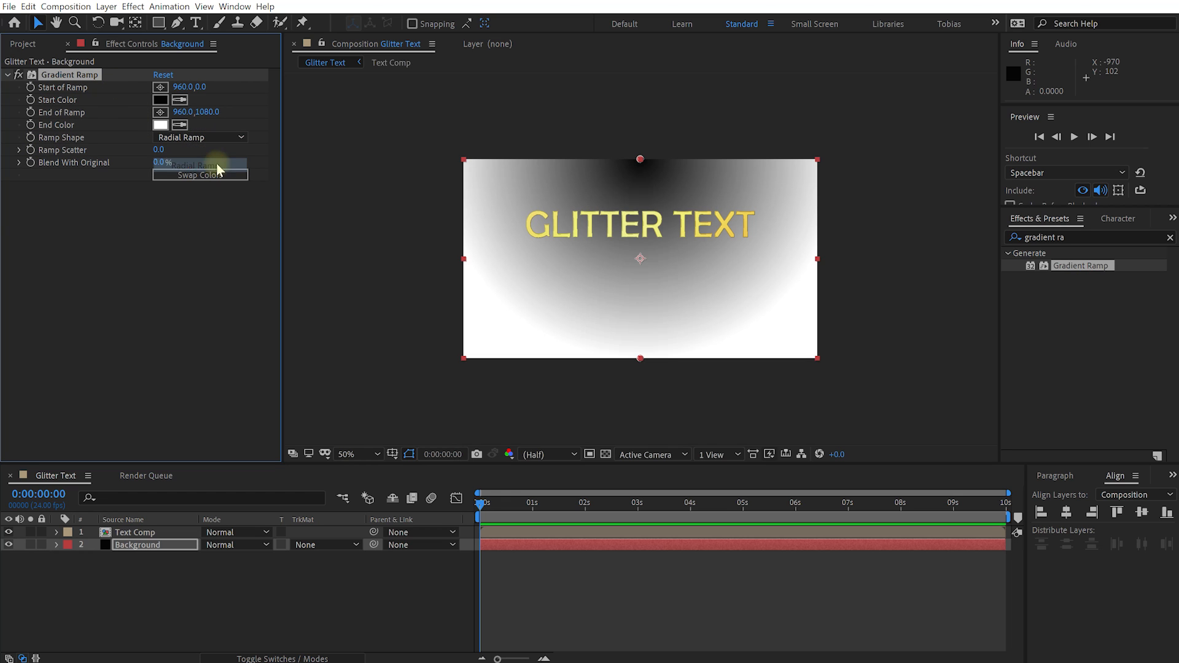
pyautogui.moveTo(640, 159); pyautogui.dragTo(613, 274)
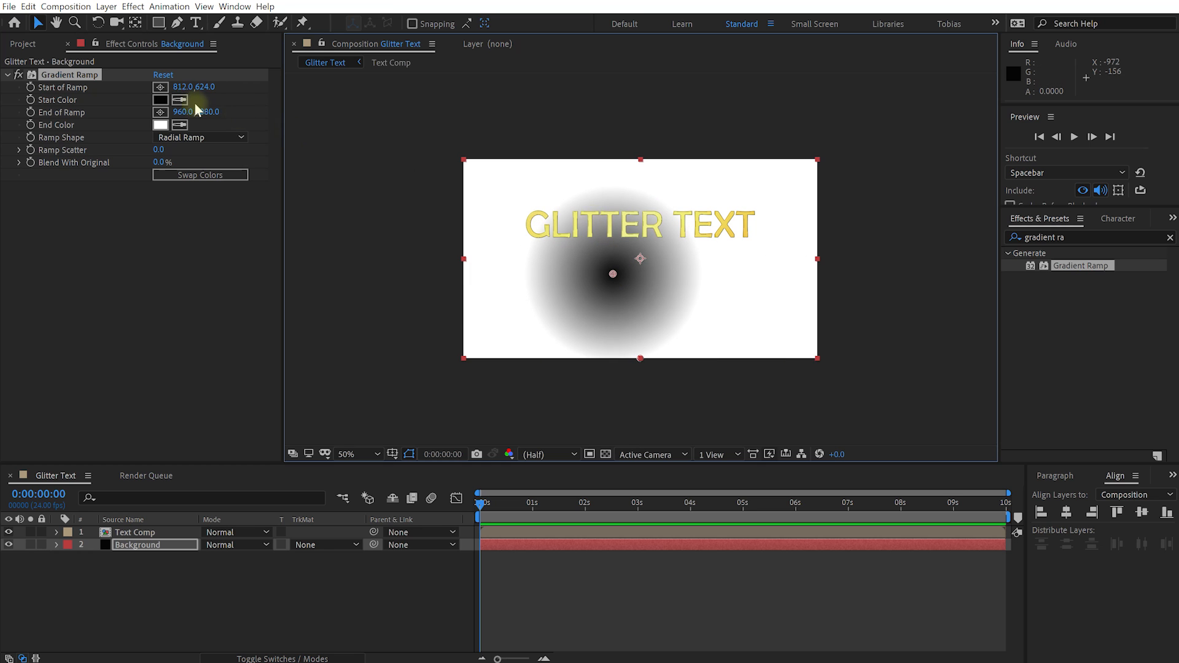
# Set the Gradient Ramp start color to dark blue 001726 and its end color to black.
pyautogui.click(159, 100)
pyautogui.moveTo(907, 443); pyautogui.dragTo(910, 368)
pyautogui.moveTo(818, 396)
pyautogui.mouseDown()
pyautogui.moveTo(890, 408)
pyautogui.moveTo(915, 440)
pyautogui.mouseUp()
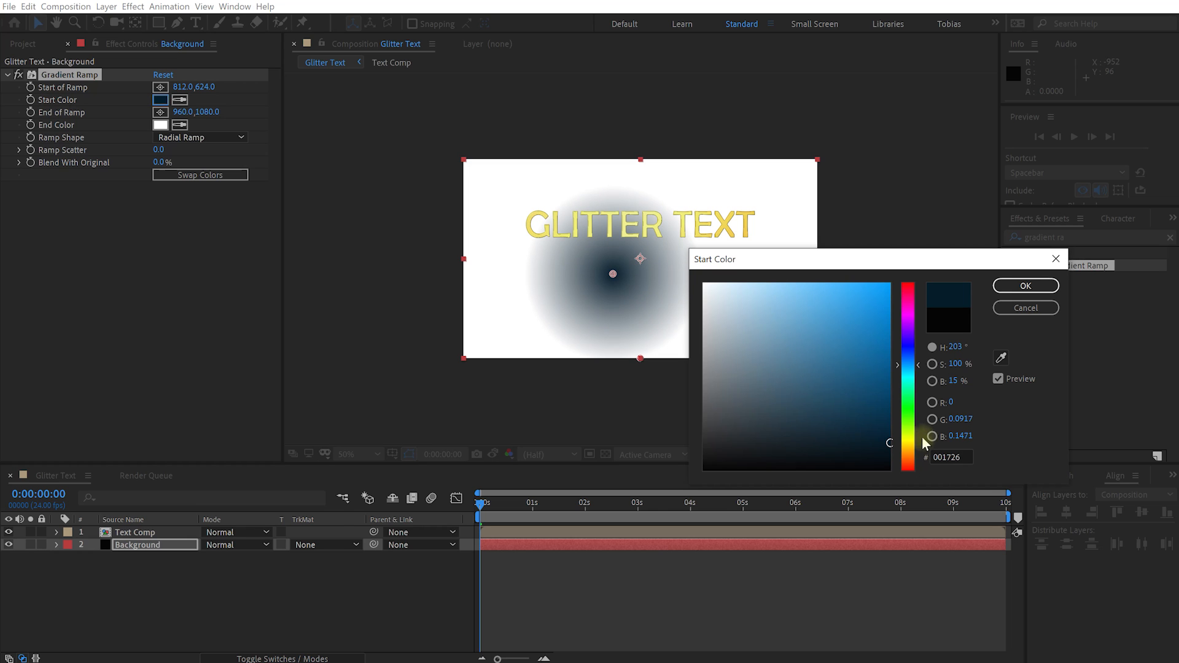
pyautogui.click(1023, 287)
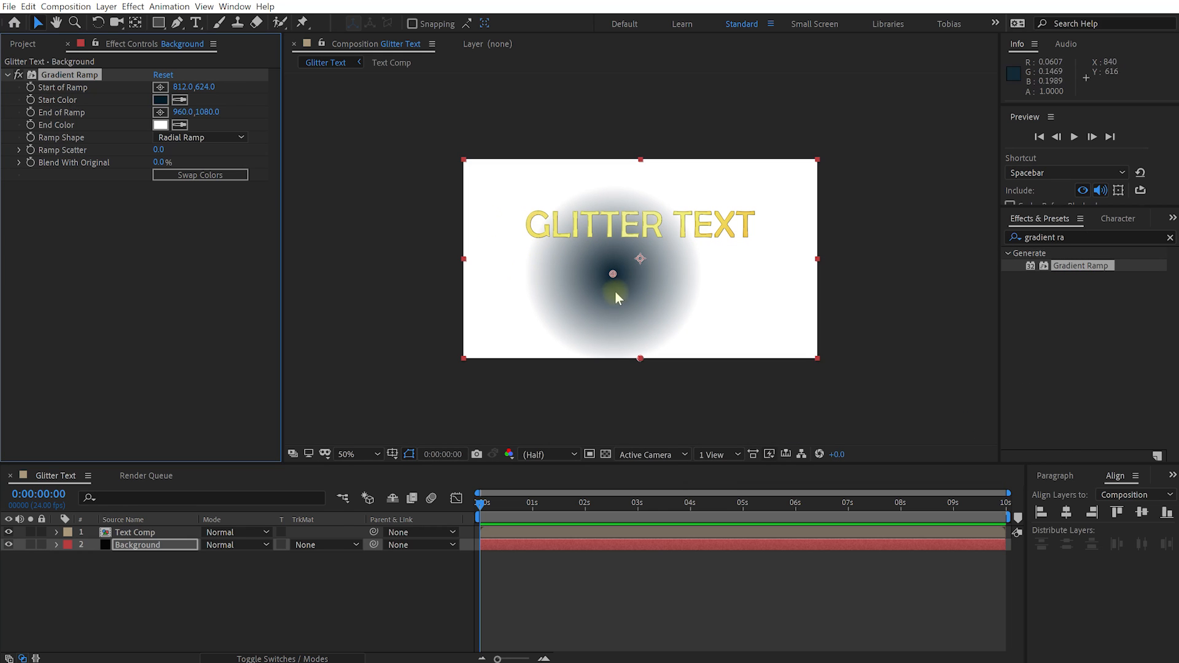
pyautogui.click(161, 125)
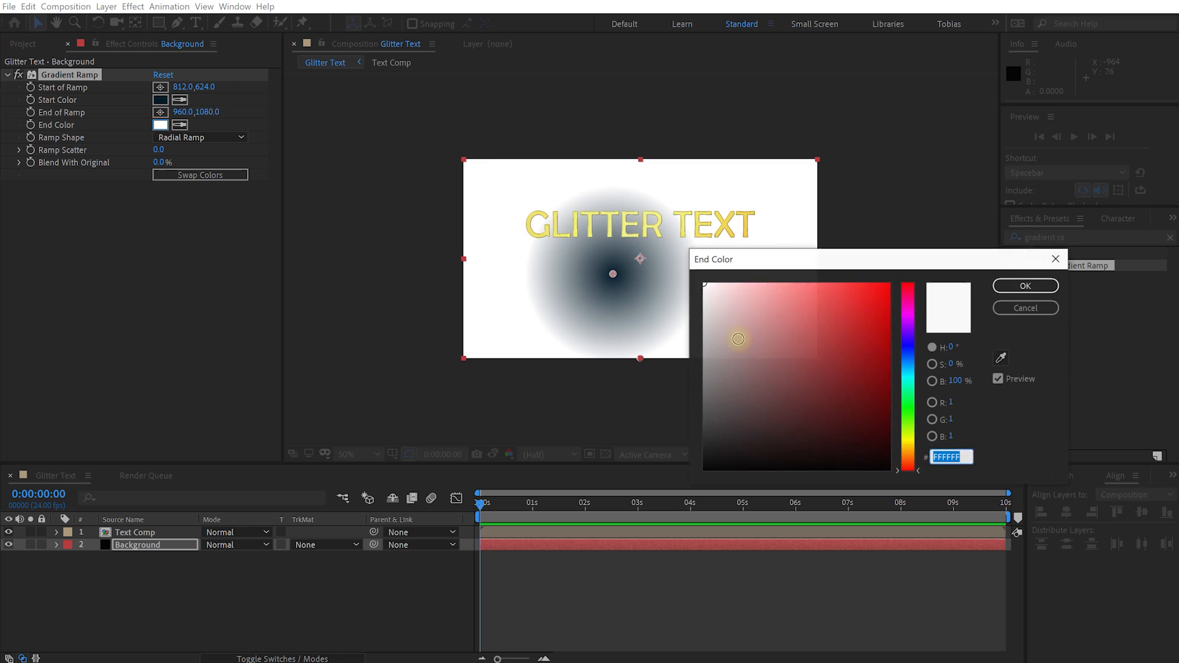
pyautogui.moveTo(706, 329); pyautogui.dragTo(680, 501)
pyautogui.click(1025, 285)
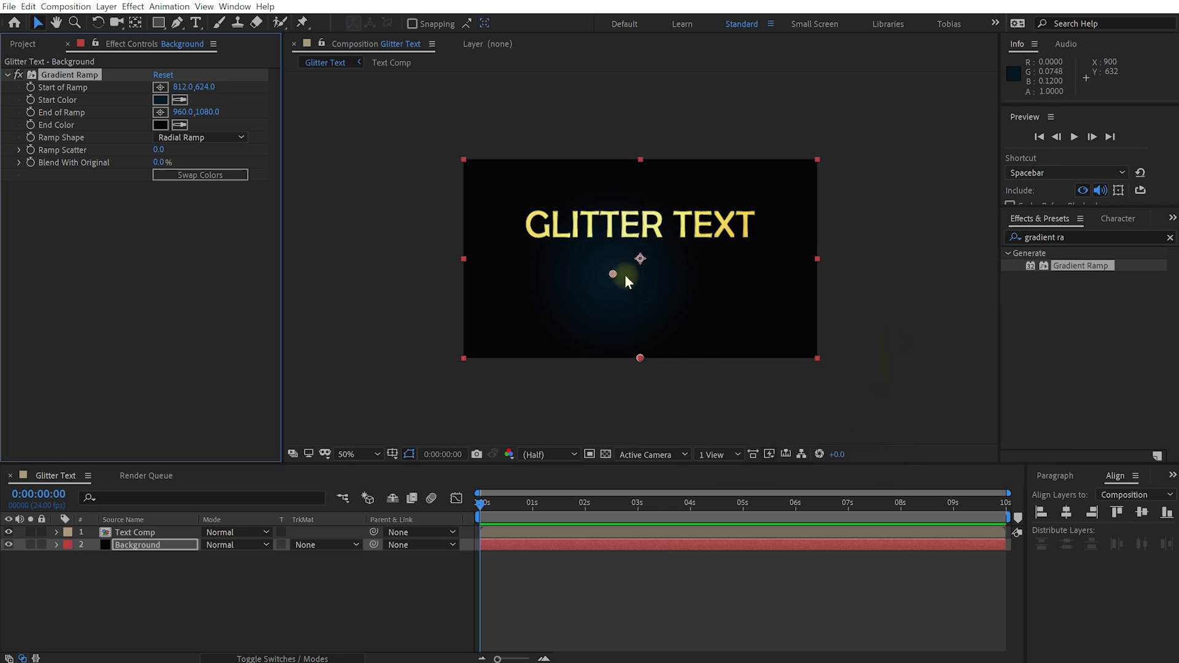
# Move the ramp's start point below the frame to about 984, 1440 and its end point above it to about 940, -74.
pyautogui.moveTo(614, 287); pyautogui.dragTo(632, 346)
pyautogui.moveTo(643, 390); pyautogui.dragTo(640, 118)
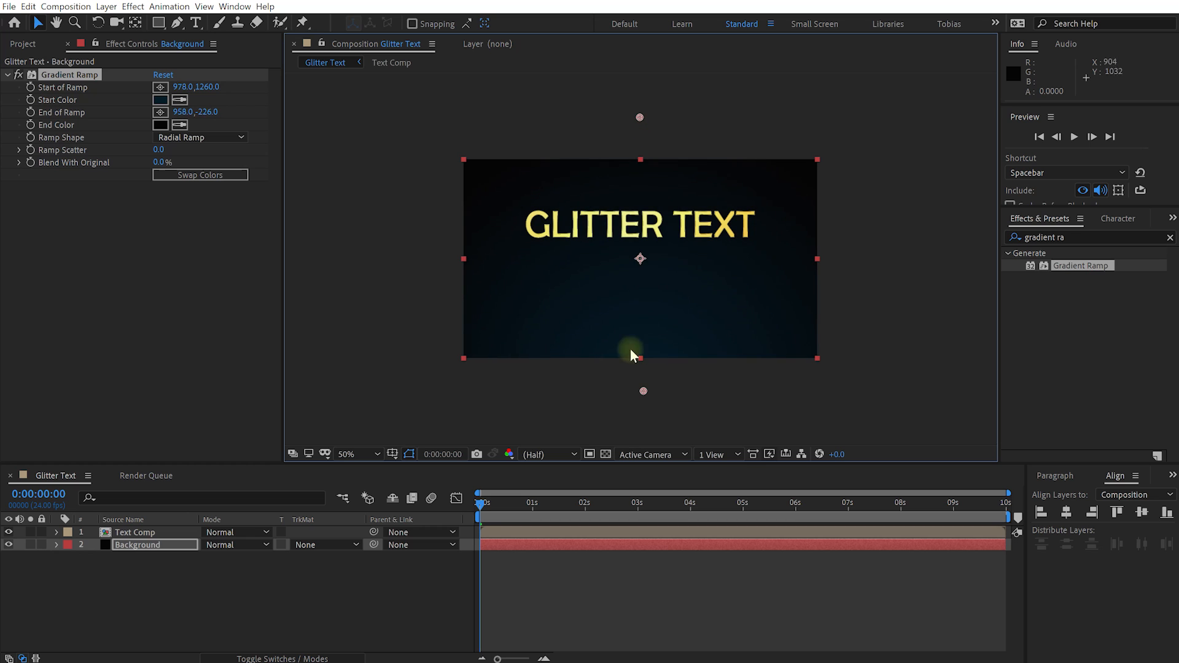
pyautogui.moveTo(639, 389); pyautogui.dragTo(644, 423)
pyautogui.moveTo(644, 119); pyautogui.dragTo(638, 171)
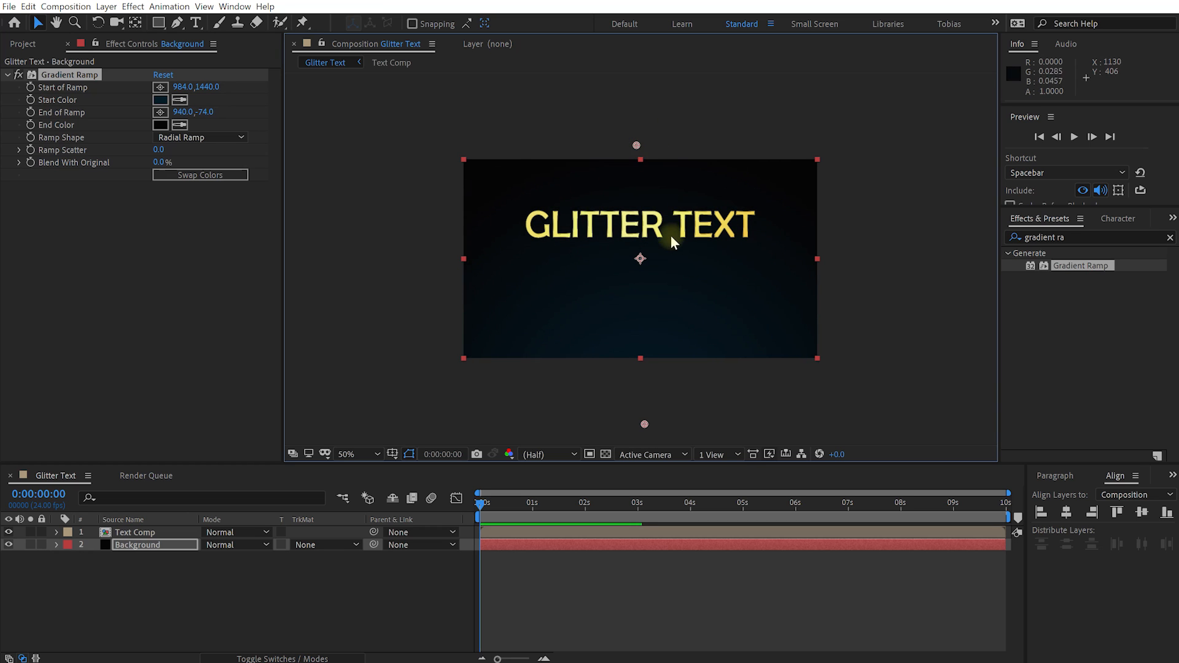
# Raise the Gradient Ramp scatter to 220.5 and inspect the background's smoothness up close.
pyautogui.hotkey('alt', '/')
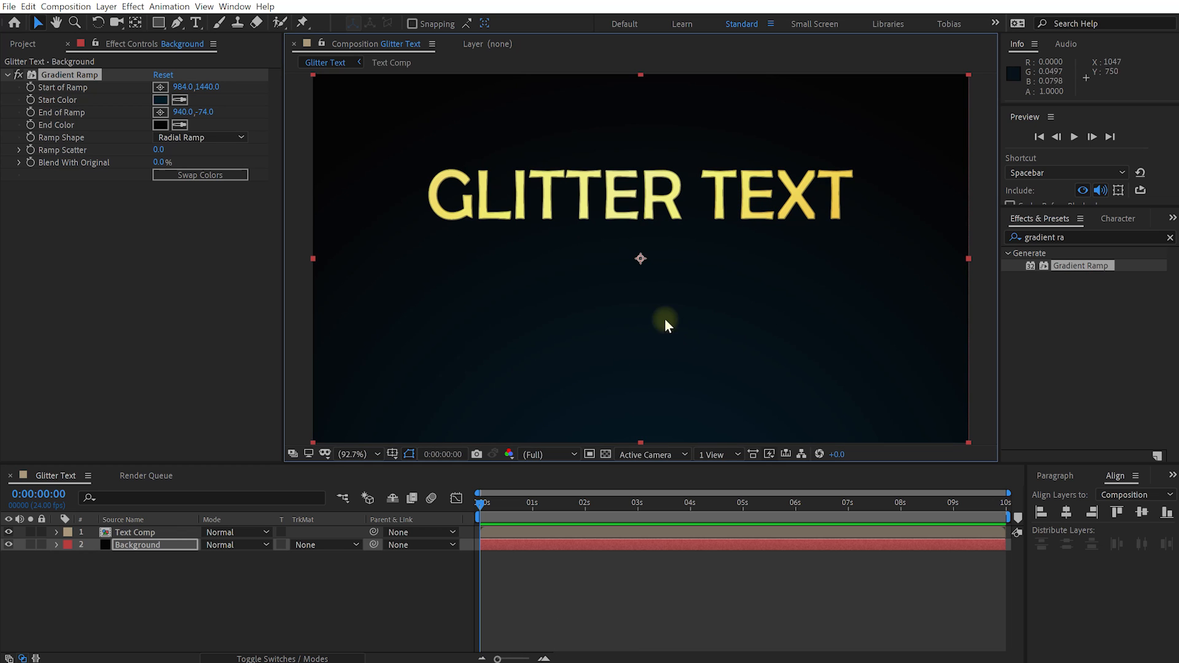
pyautogui.moveTo(157, 150); pyautogui.dragTo(1178, 151)
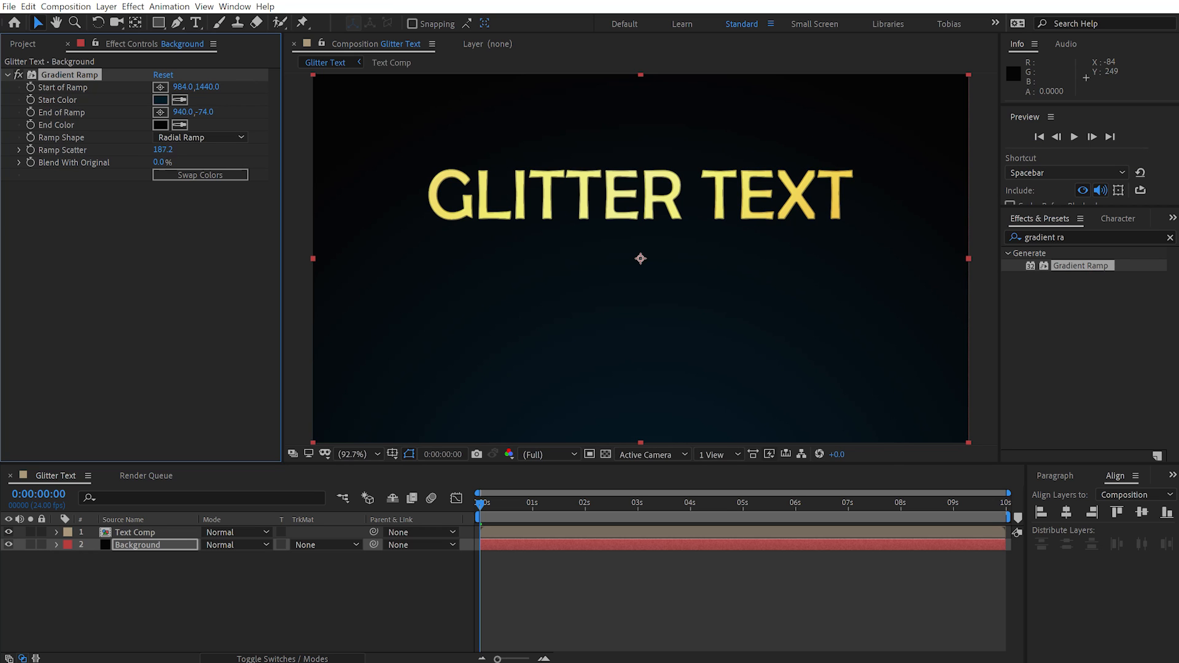
pyautogui.press('.')
pyautogui.press('.')
pyautogui.press('.')
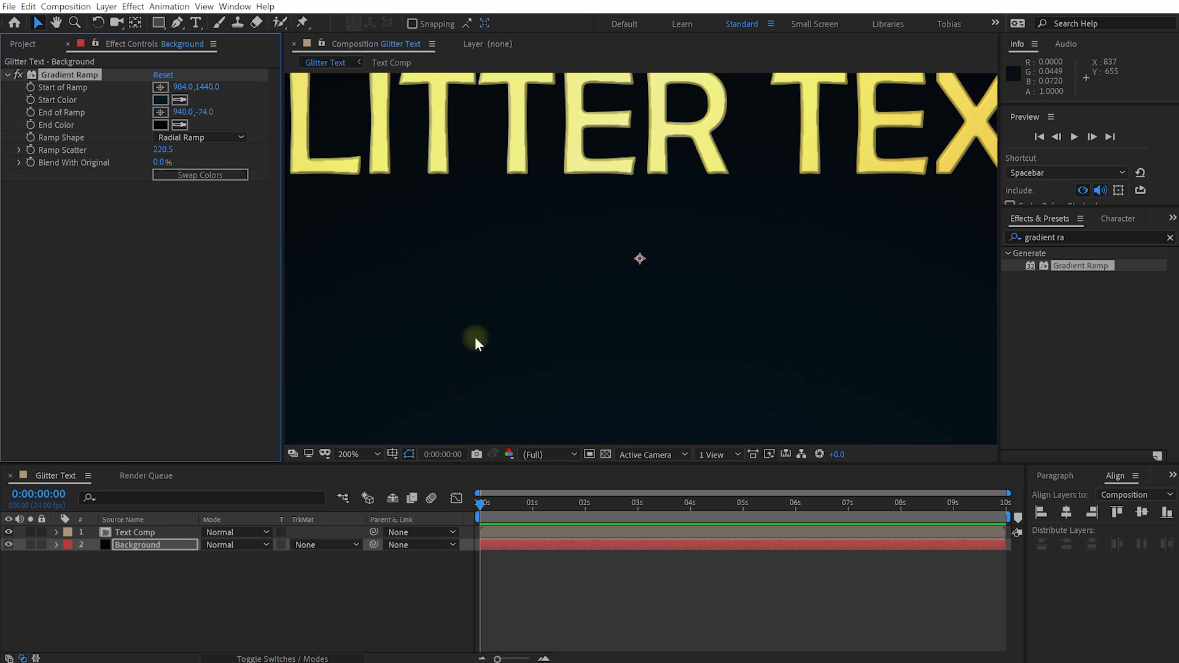
pyautogui.hotkey('alt', '/')
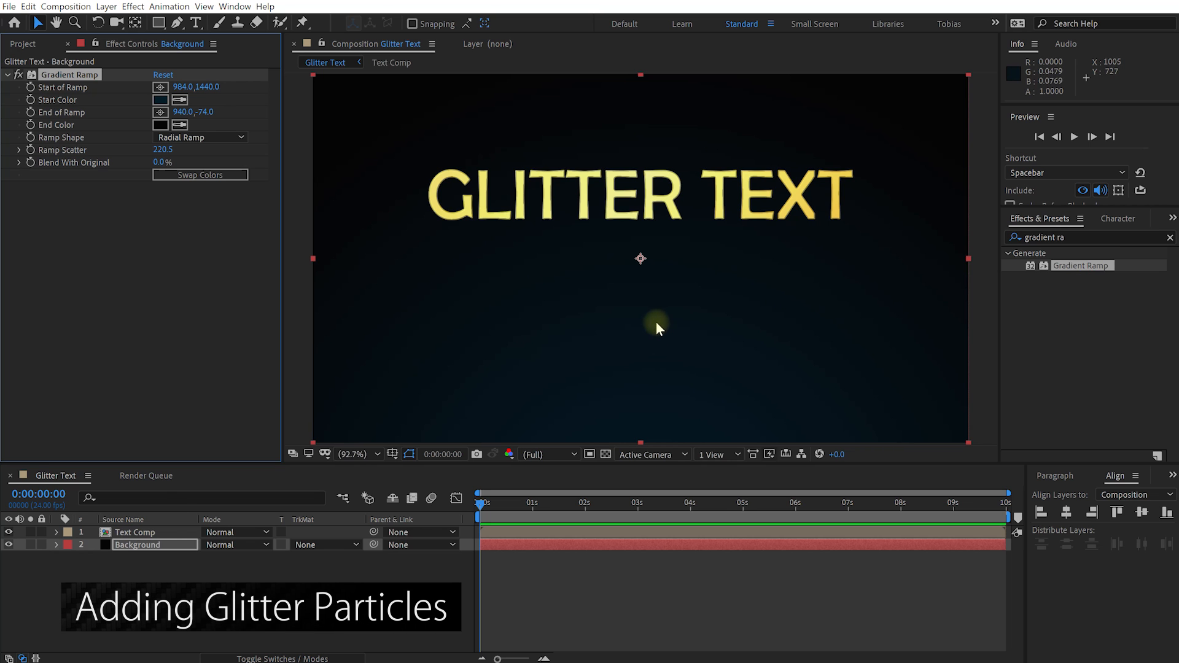
# Create a black 1920 x 1080 px solid named Star Particles and place it above the Text Comp layer.
pyautogui.rightClick(136, 559)
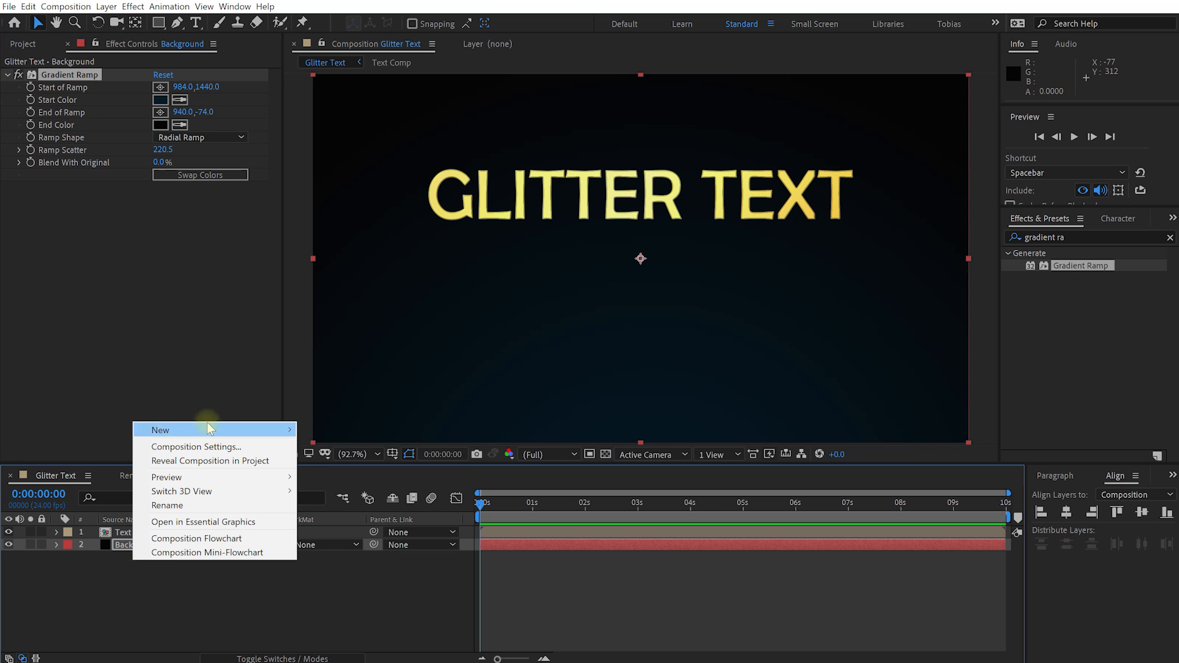
pyautogui.click(331, 458)
pyautogui.write('S')
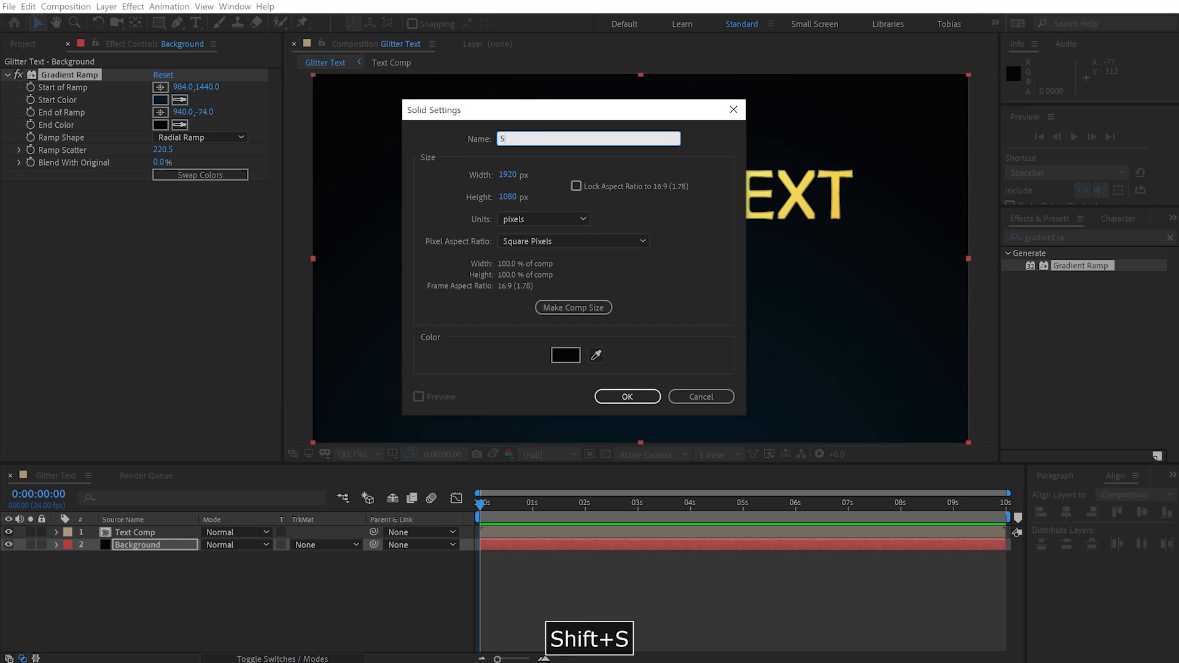
pyautogui.write('tar Particles')
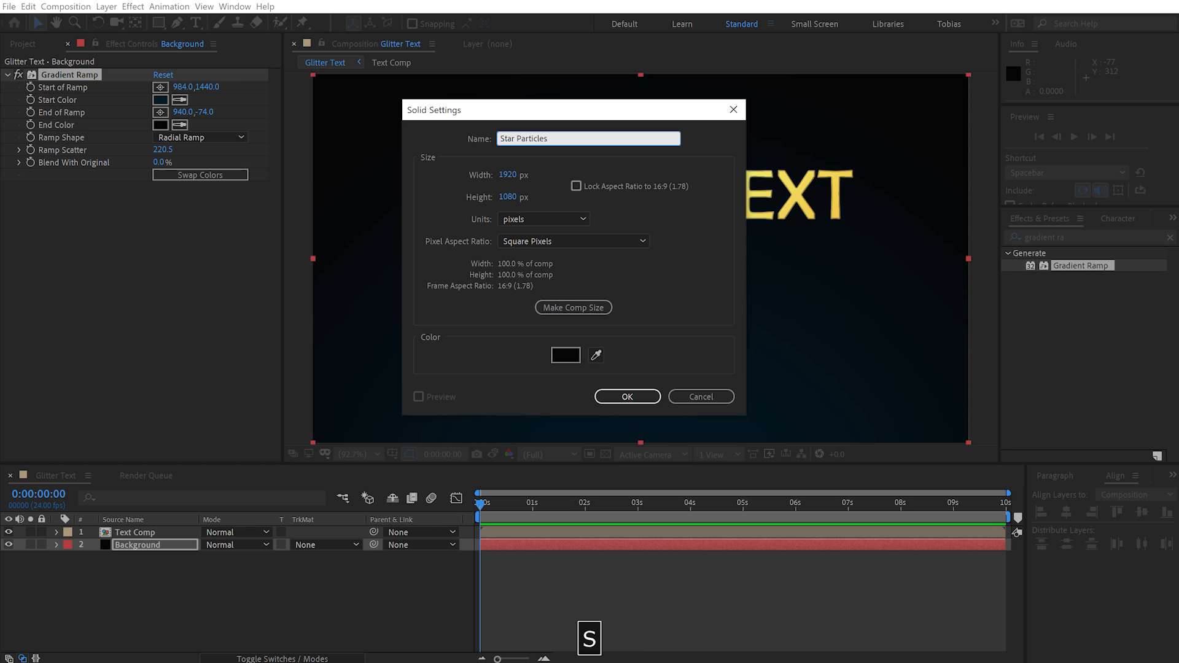
pyautogui.click(617, 403)
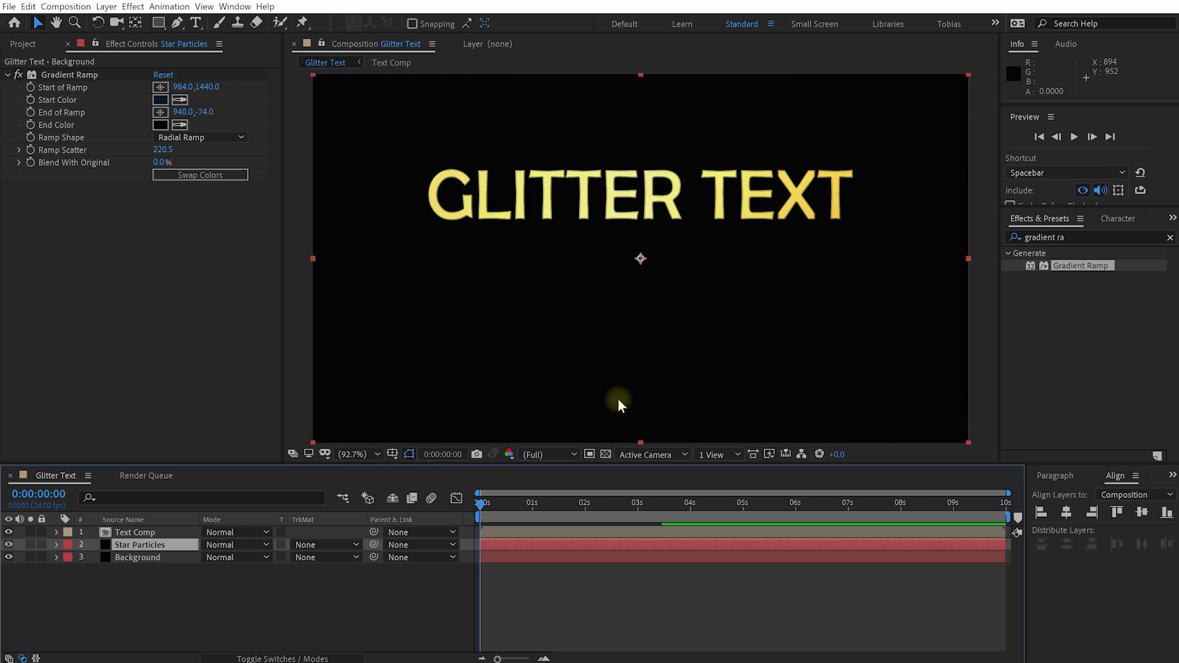
pyautogui.moveTo(133, 544); pyautogui.dragTo(147, 538)
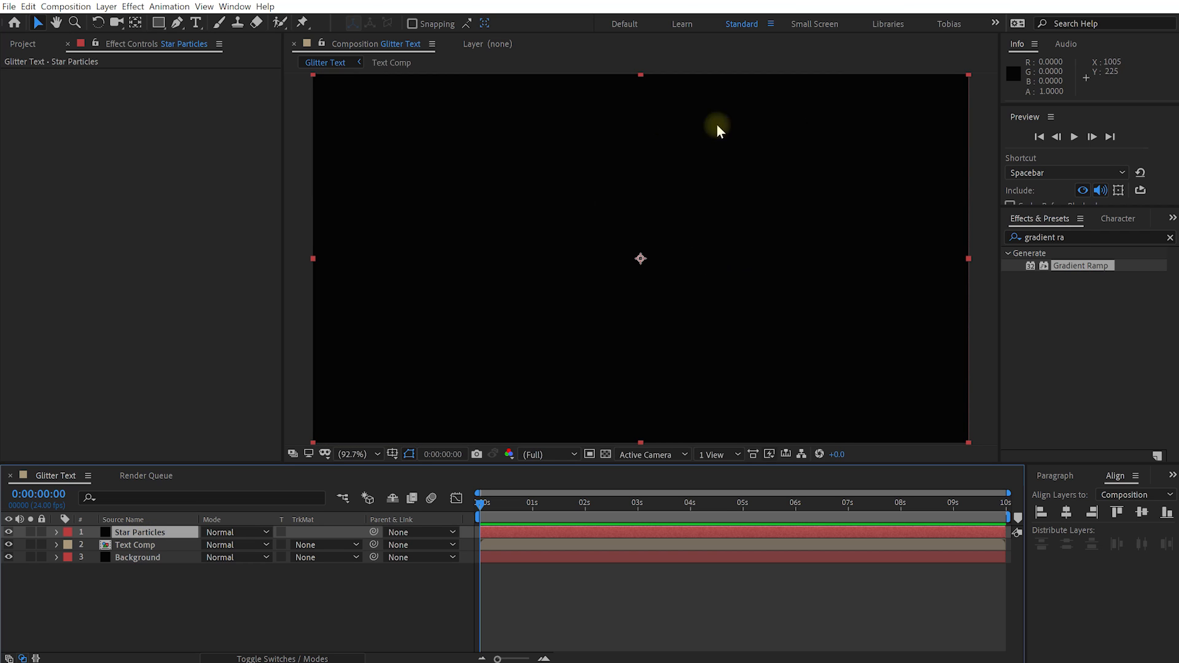
# Apply the CC Particle World effect to the Star Particles layer and preview the particles at 0:00:00:23.
pyautogui.click(1081, 237)
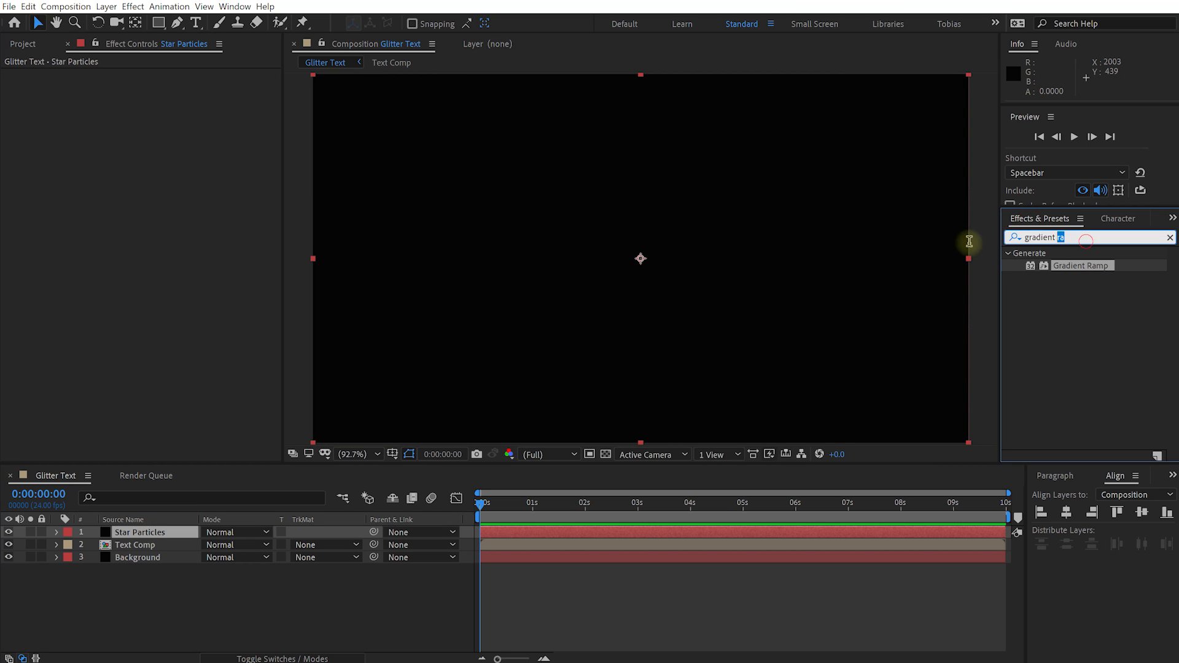
pyautogui.write('cc particle')
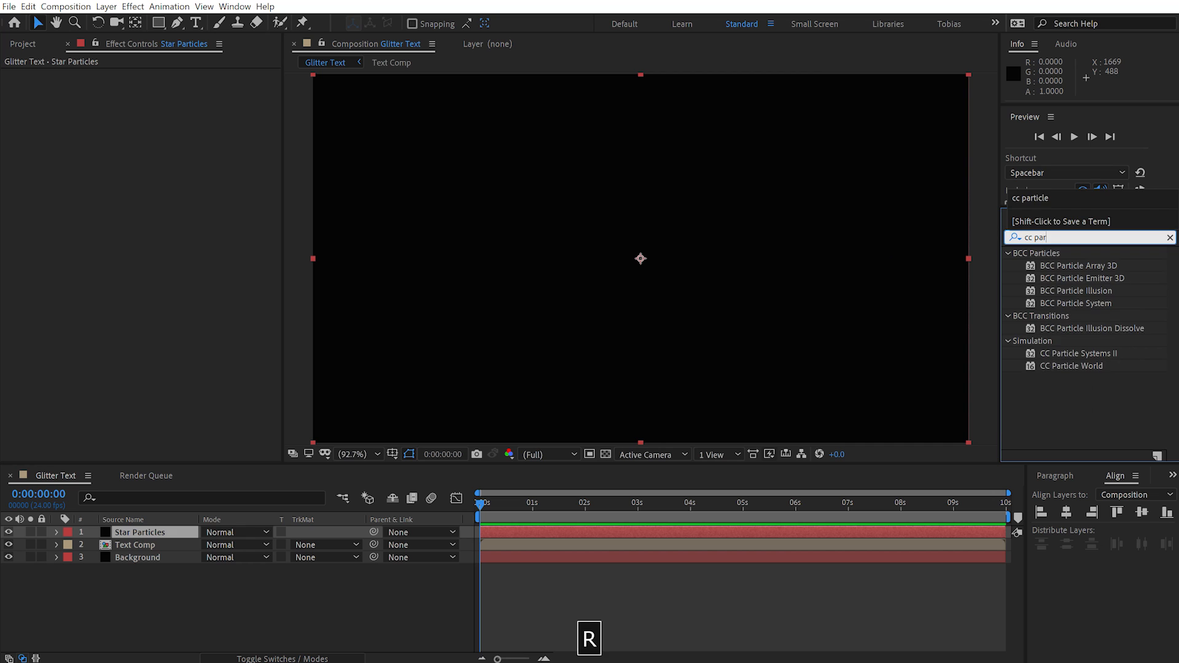
pyautogui.click(1073, 367)
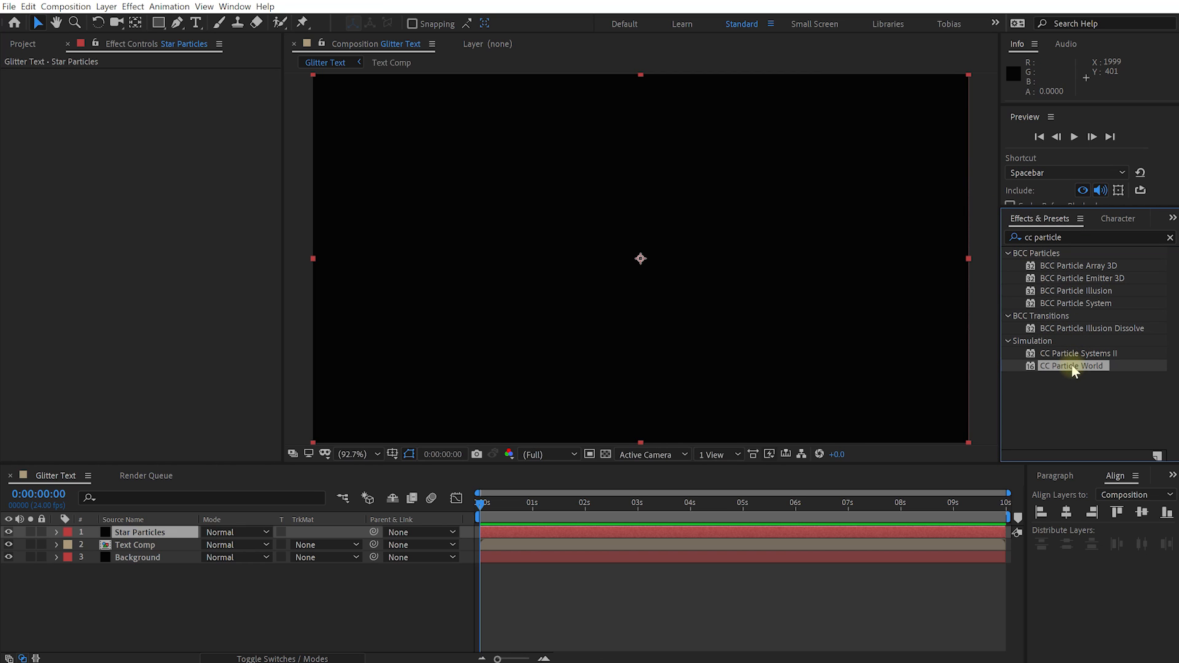
pyautogui.doubleClick(1069, 366)
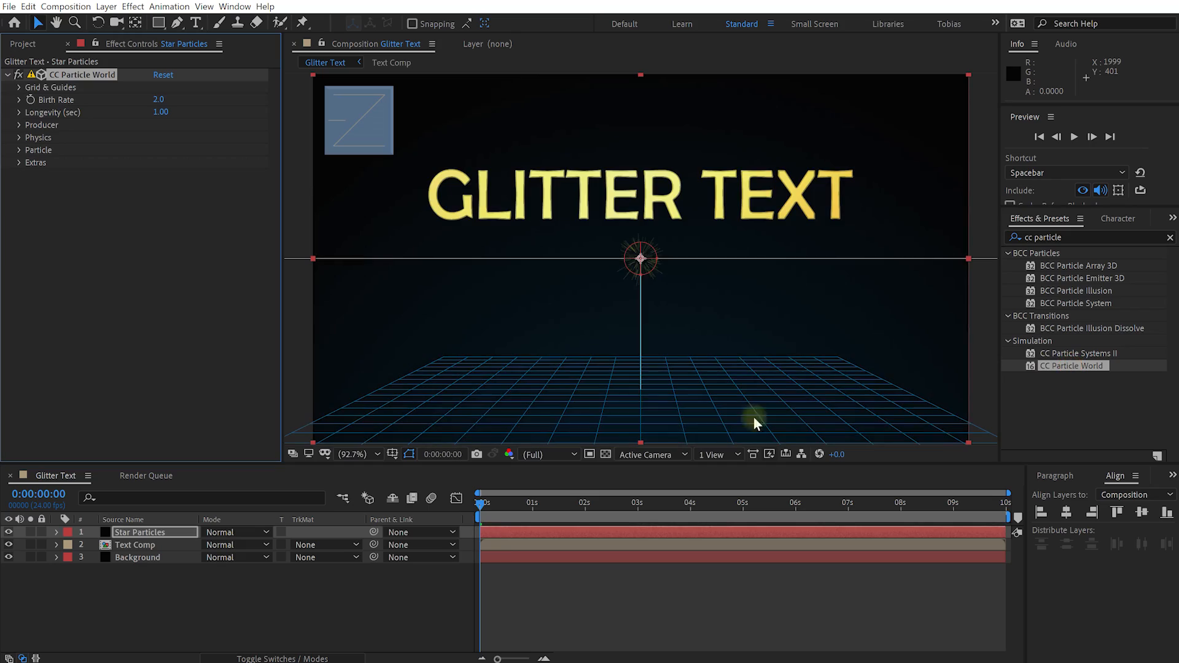
pyautogui.moveTo(481, 504)
pyautogui.mouseDown()
pyautogui.moveTo(596, 505)
pyautogui.moveTo(478, 510)
pyautogui.moveTo(531, 508)
pyautogui.mouseUp()
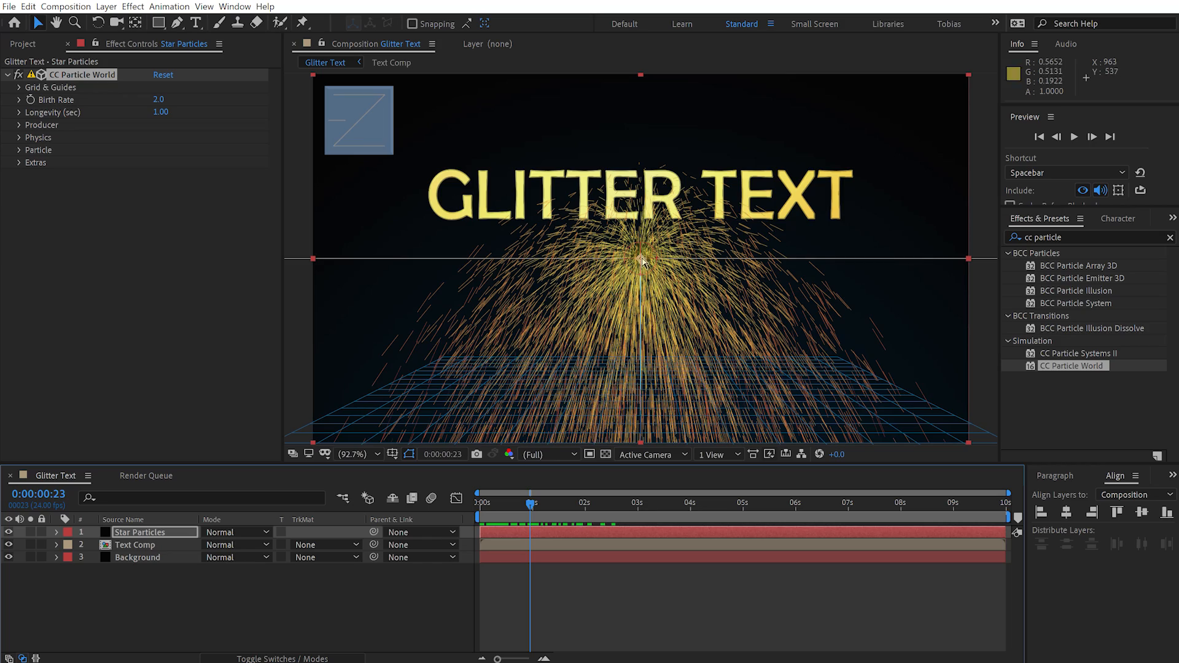
# Raise the particle producer to the middle of the GLITTER TEXT title, at Position Y -0.10.
pyautogui.moveTo(642, 263)
pyautogui.mouseDown()
pyautogui.moveTo(766, 301)
pyautogui.moveTo(614, 276)
pyautogui.moveTo(644, 325)
pyautogui.moveTo(571, 270)
pyautogui.moveTo(647, 221)
pyautogui.moveTo(641, 199)
pyautogui.mouseUp()
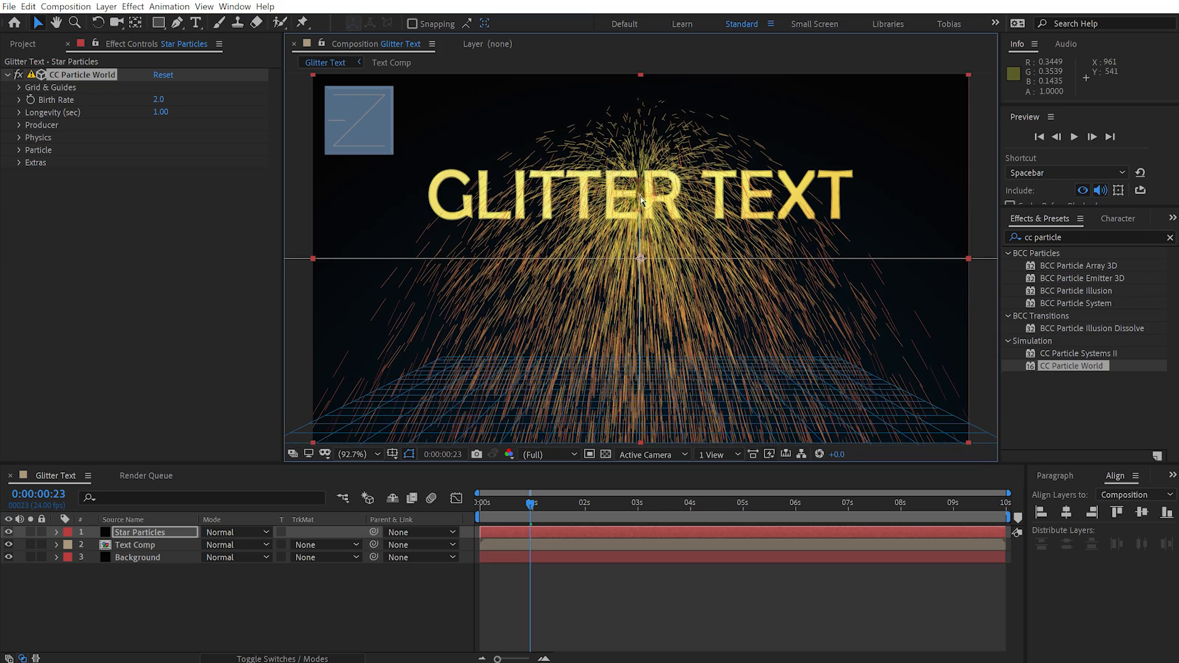
pyautogui.click(70, 82)
pyautogui.click(18, 124)
pyautogui.moveTo(167, 134); pyautogui.dragTo(161, 132)
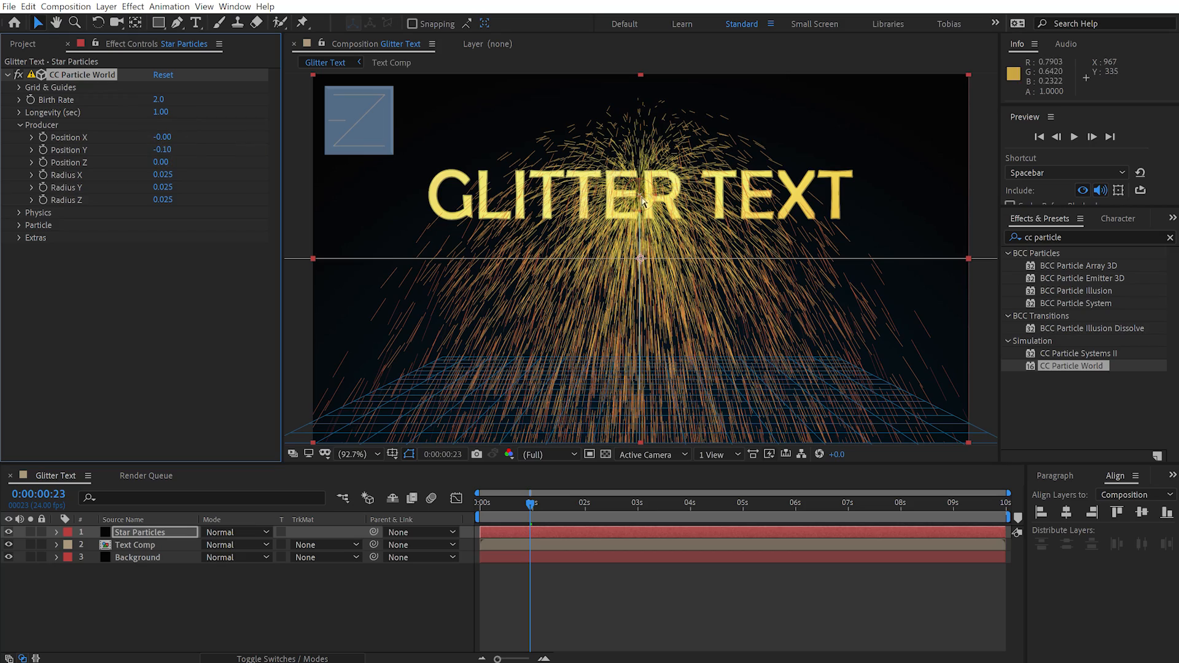
# Widen the particle producer to Radius X 0.365 and Radius Y 0.055, and preview the spread at 0:00:00:16.
pyautogui.moveTo(164, 150)
pyautogui.mouseDown()
pyautogui.moveTo(160, 176)
pyautogui.moveTo(192, 178)
pyautogui.mouseUp()
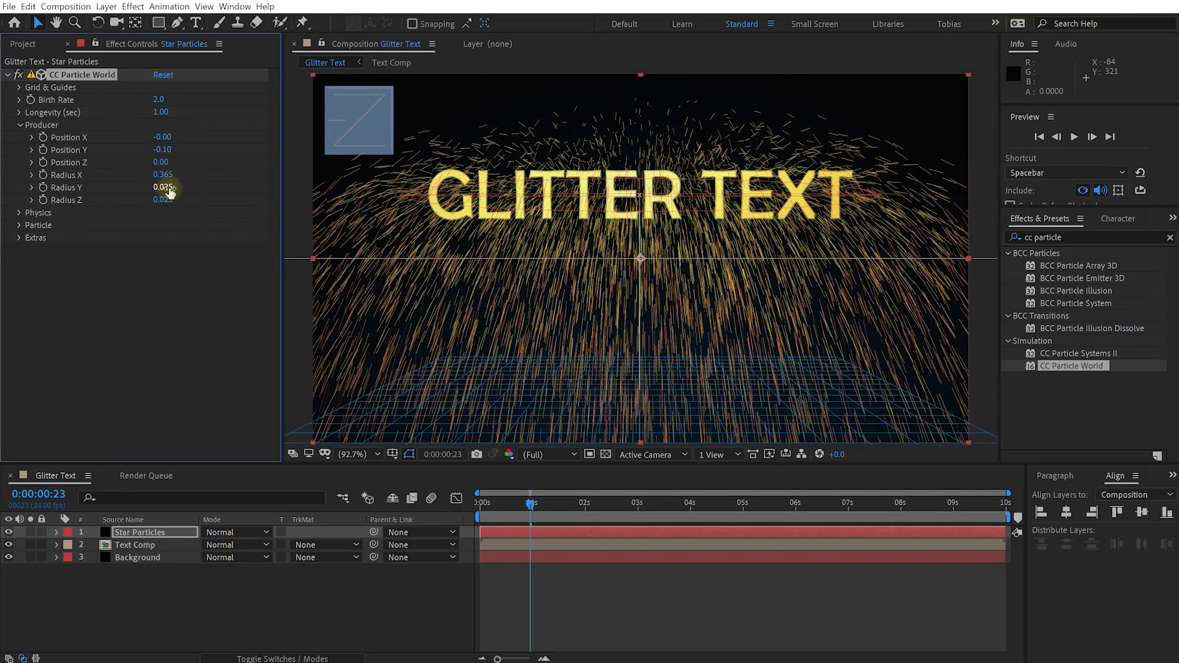
pyautogui.moveTo(170, 187); pyautogui.dragTo(172, 188)
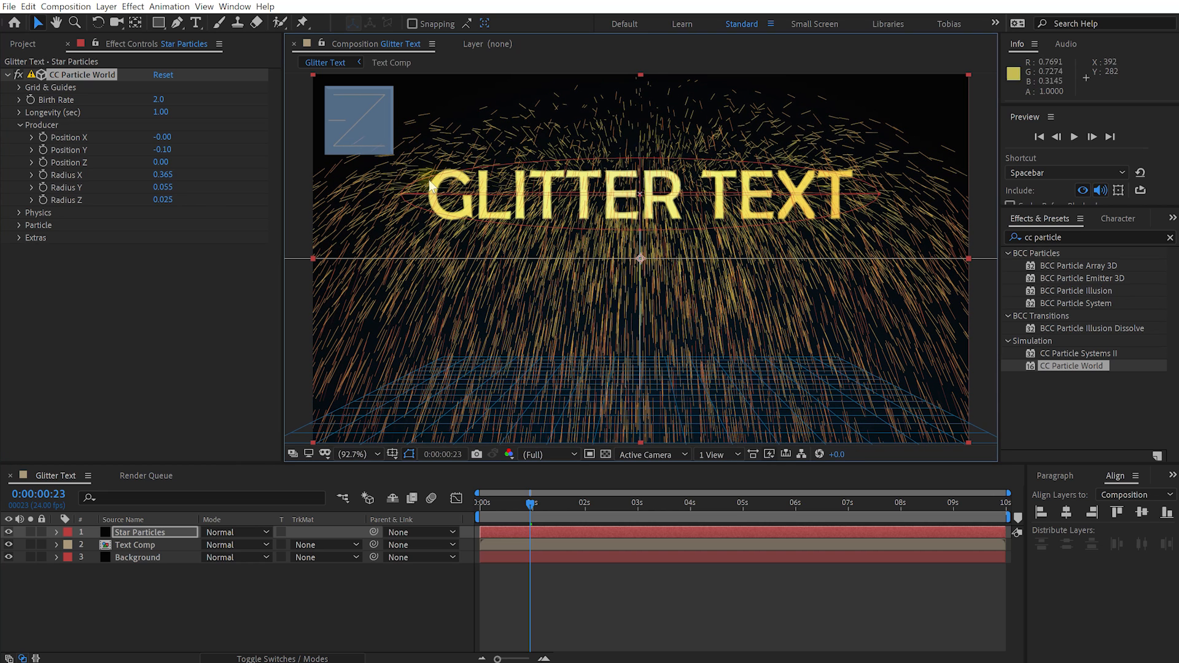
pyautogui.moveTo(516, 504)
pyautogui.mouseDown()
pyautogui.moveTo(464, 508)
pyautogui.moveTo(515, 505)
pyautogui.mouseUp()
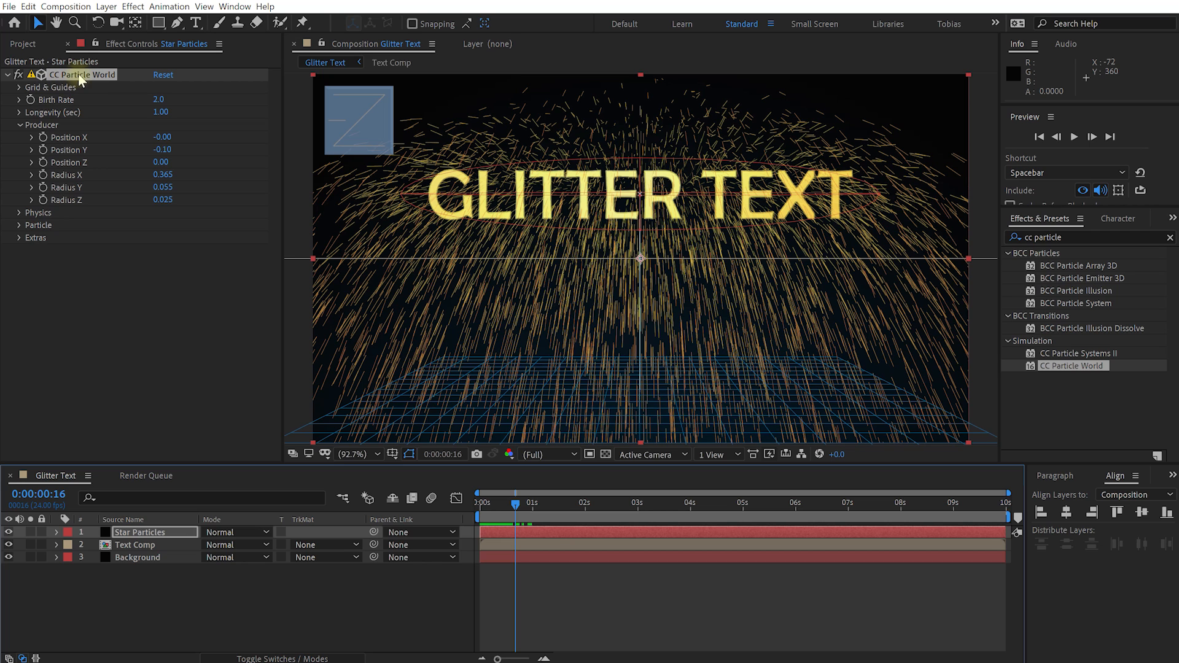
# Change the Particle Type to Textured QuadPolygon and reveal its Texture settings.
pyautogui.click(19, 225)
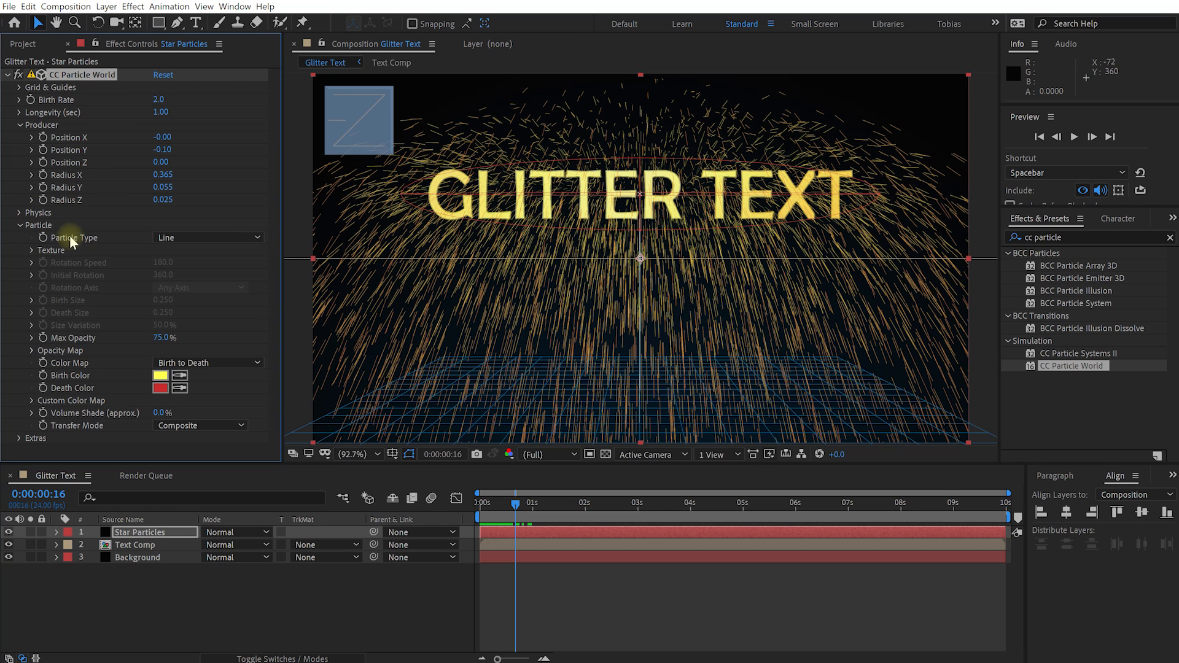
pyautogui.click(188, 238)
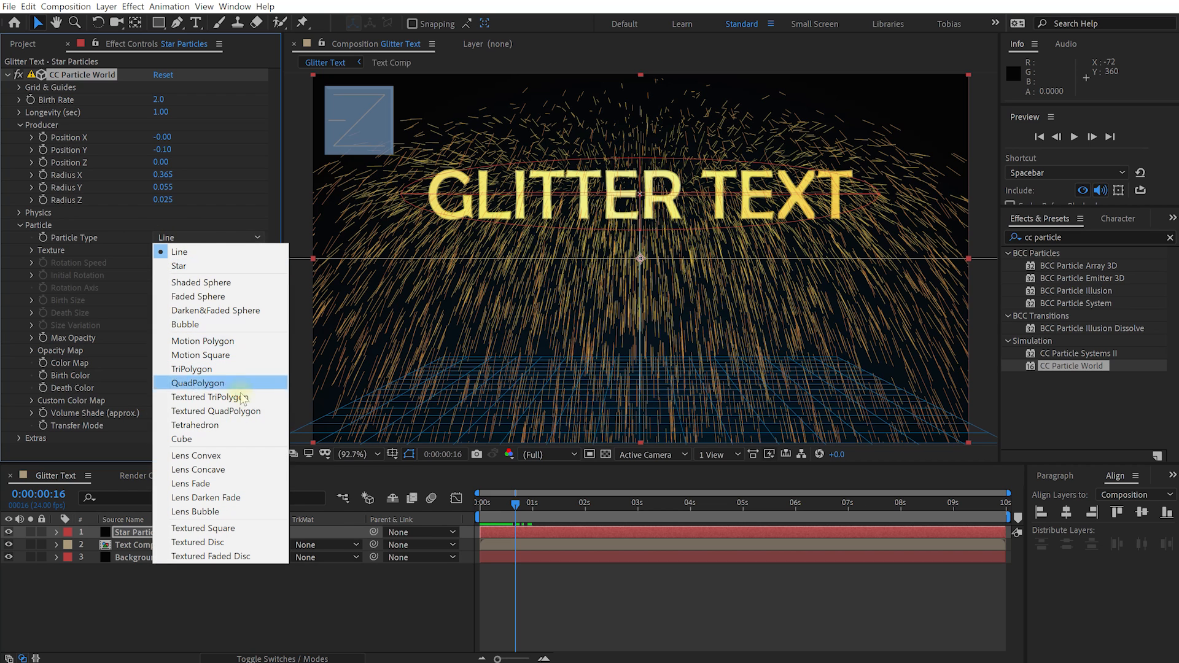
pyautogui.click(256, 411)
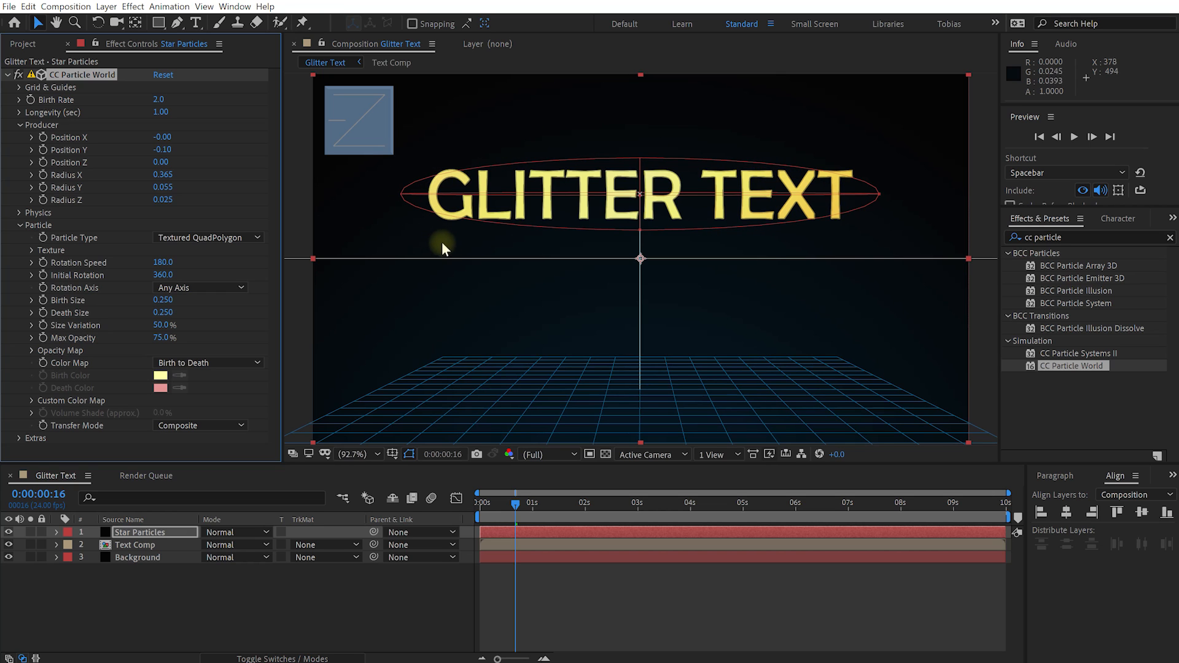
pyautogui.click(32, 250)
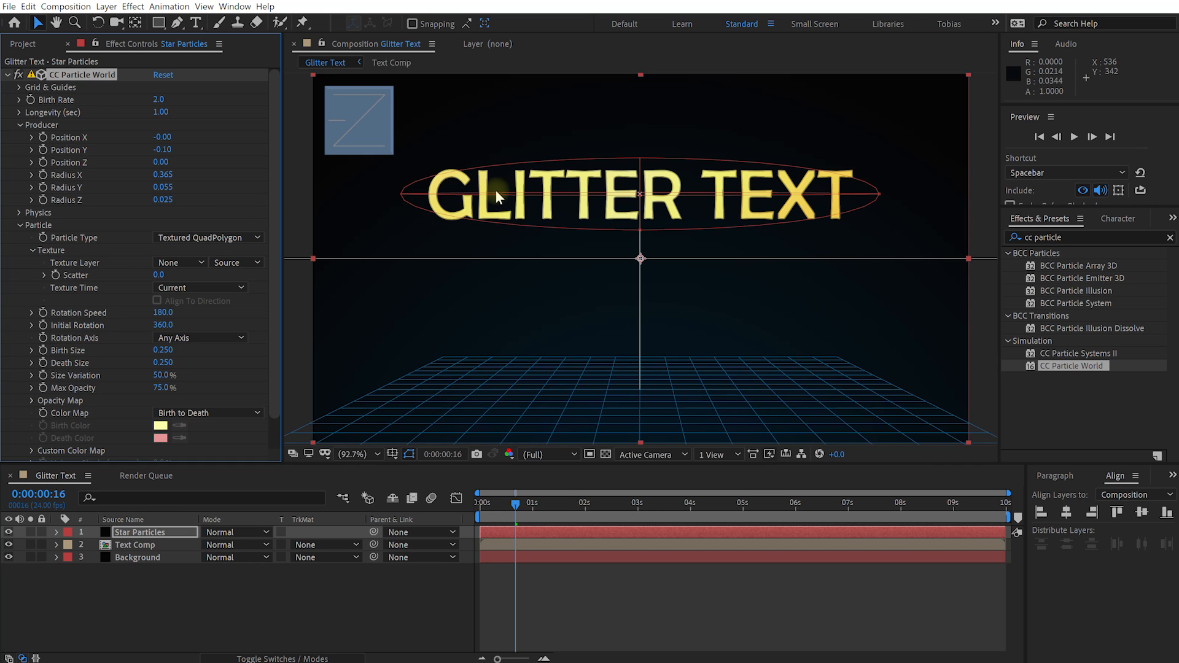
# Create a new 400 x 400 px composition named Star Comp.
pyautogui.click(13, 46)
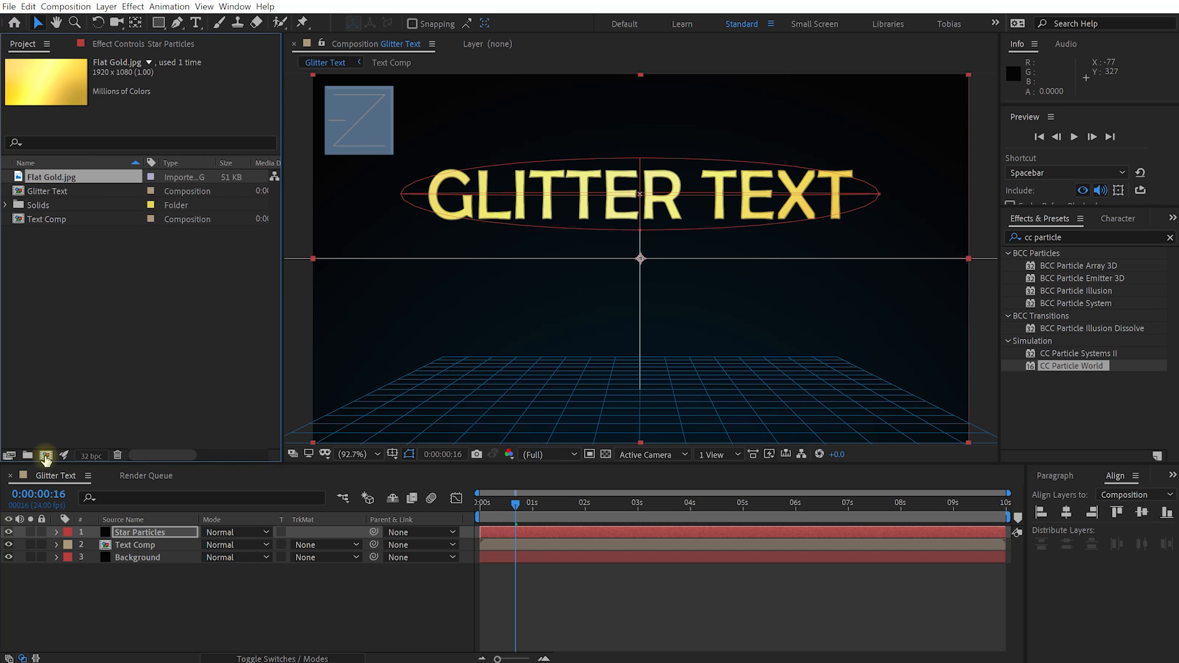
pyautogui.click(46, 457)
pyautogui.write('Star Comp')
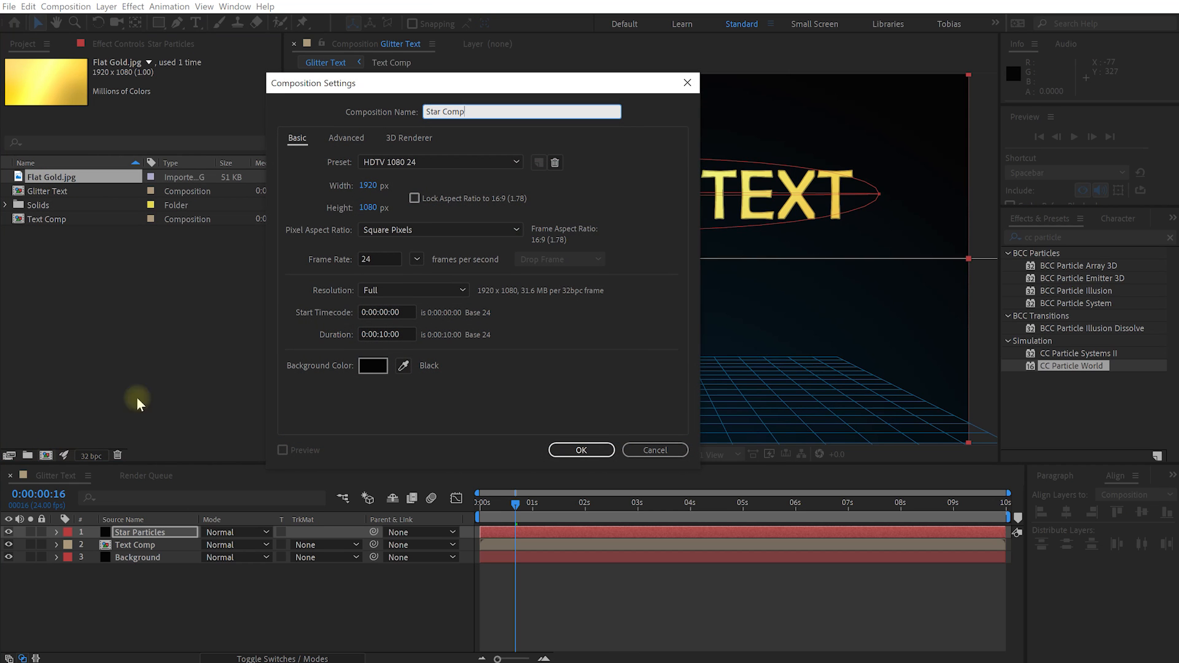
pyautogui.click(368, 185)
pyautogui.write('400')
pyautogui.press('Tab')
pyautogui.write('400')
pyautogui.press('Tab')
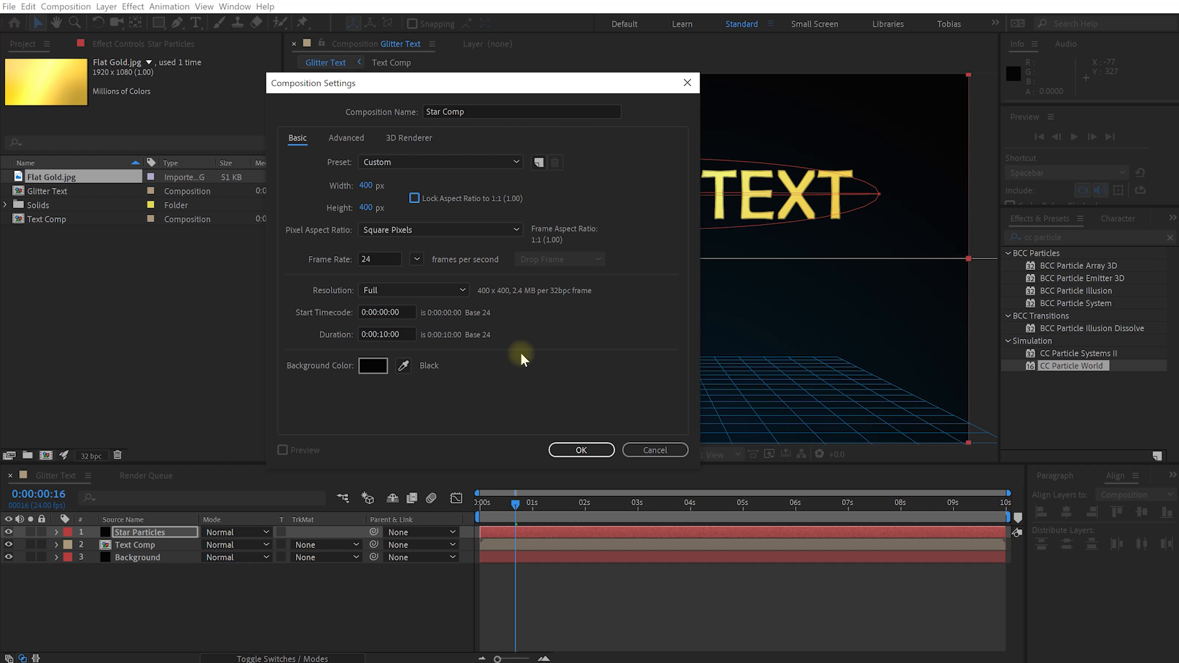
pyautogui.click(600, 449)
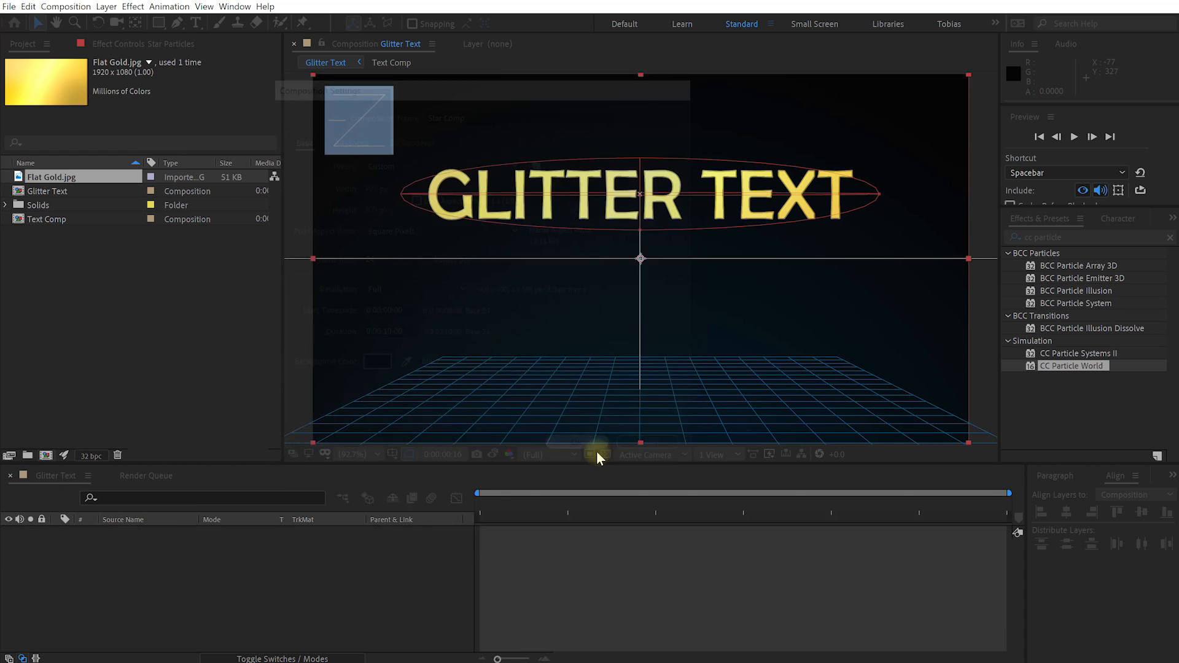
# Choose the Star tool with a white fill and a 0 px stroke for Star Comp.
pyautogui.press('.')
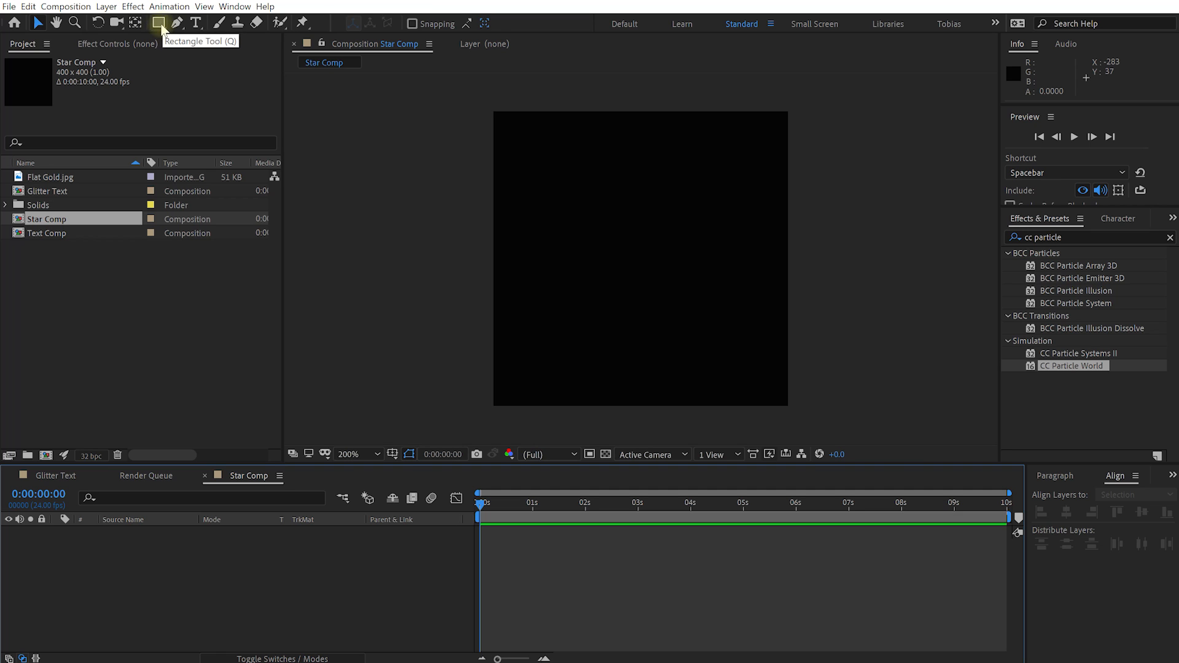
pyautogui.moveTo(162, 27)
pyautogui.mouseDown()
pyautogui.moveTo(228, 36)
pyautogui.moveTo(212, 83)
pyautogui.mouseUp()
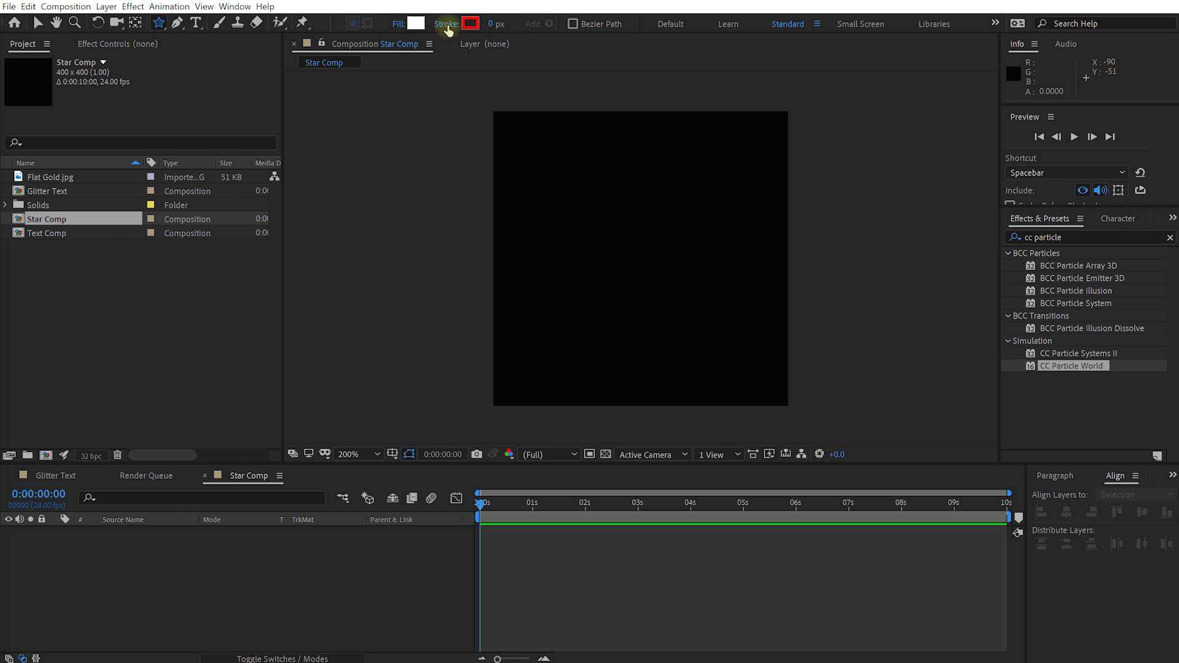
pyautogui.click(415, 25)
pyautogui.moveTo(796, 335); pyautogui.dragTo(706, 284)
pyautogui.click(1038, 287)
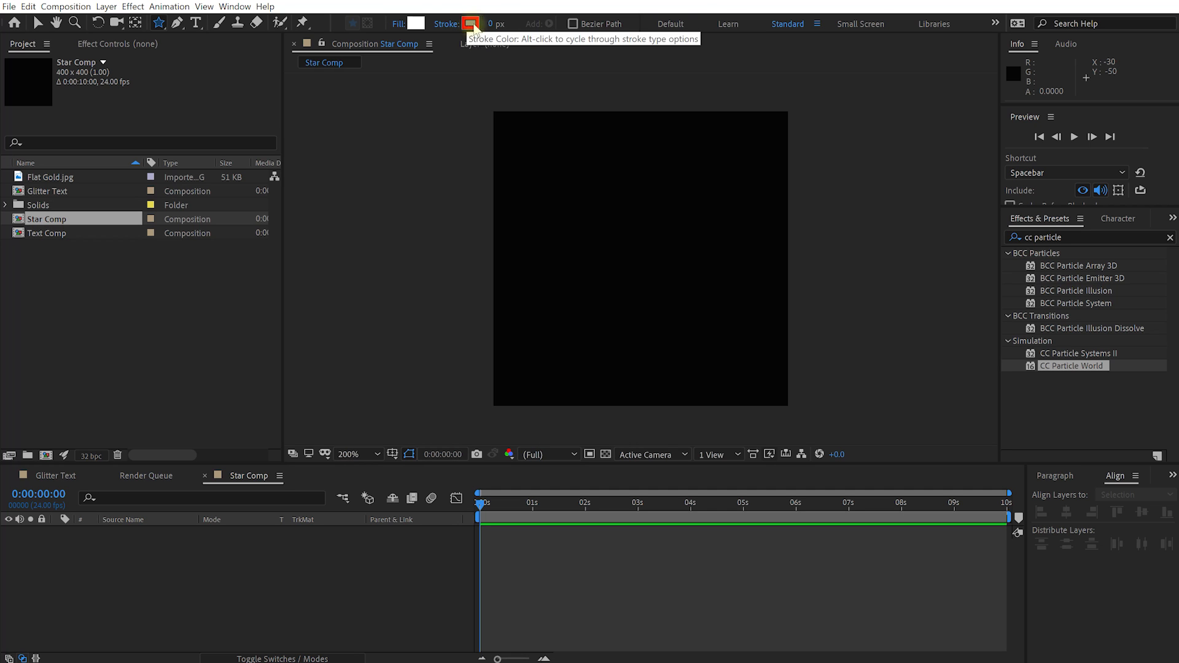
pyautogui.moveTo(492, 24)
pyautogui.mouseDown()
pyautogui.moveTo(537, 26)
pyautogui.moveTo(384, 30)
pyautogui.mouseUp()
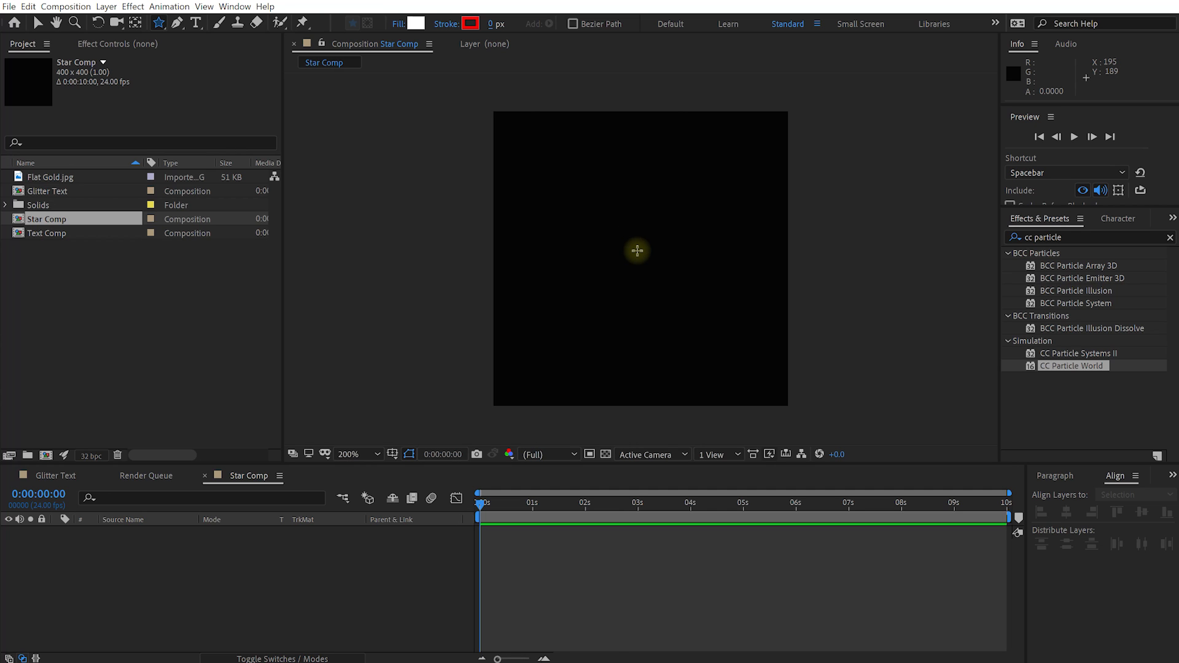
# Draw an upright five-pointed white star from the centre of Star Comp, using the proportional grid as a guide and hiding it when finished.
pyautogui.hotkey('alt', "'")
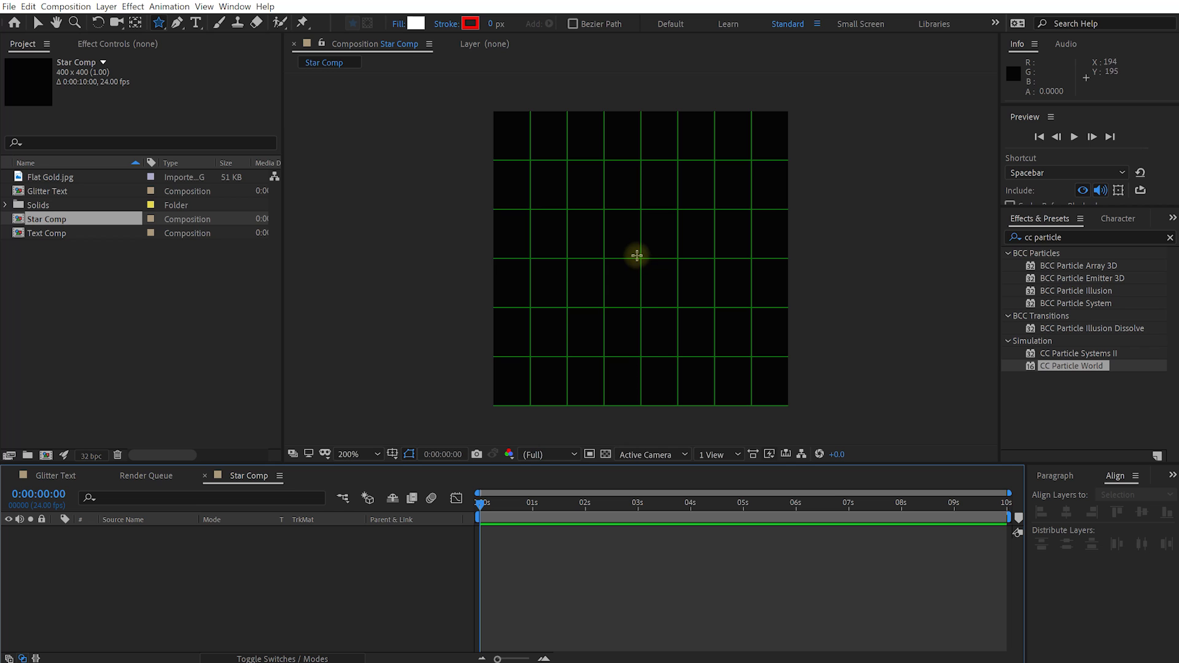
pyautogui.moveTo(641, 258); pyautogui.dragTo(723, 369)
pyautogui.press('Up')
pyautogui.press('Up')
pyautogui.press('Up')
pyautogui.press('Up')
pyautogui.press('Up')
pyautogui.press('Up')
pyautogui.press('Up')
pyautogui.press('Down')
pyautogui.press('Down')
pyautogui.press('Down')
pyautogui.press('Down')
pyautogui.press('Down')
pyautogui.press('Down')
pyautogui.press('Down')
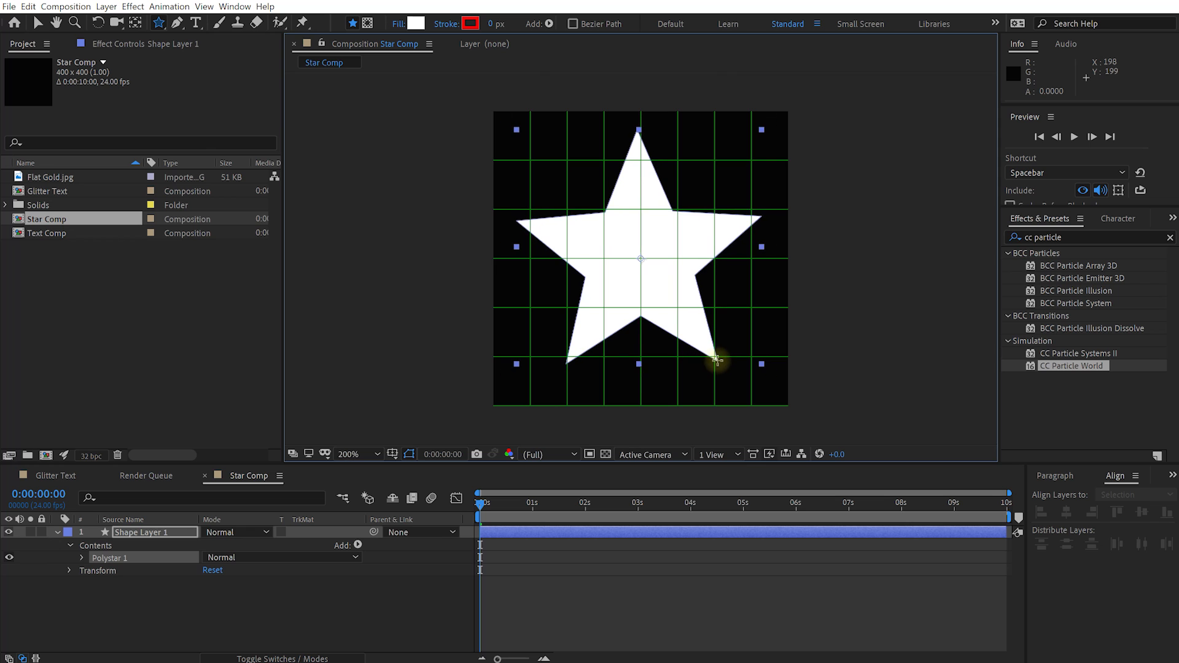
pyautogui.moveTo(719, 361)
pyautogui.mouseDown()
pyautogui.moveTo(733, 383)
pyautogui.moveTo(711, 356)
pyautogui.mouseUp()
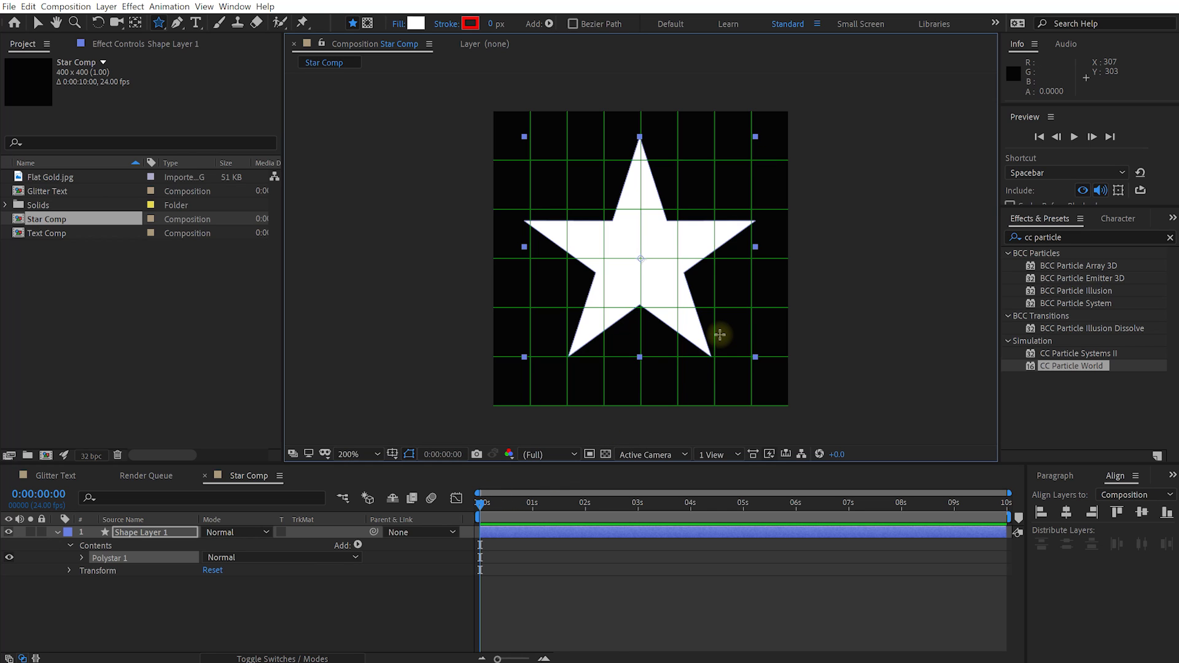
pyautogui.hotkey('alt', "'")
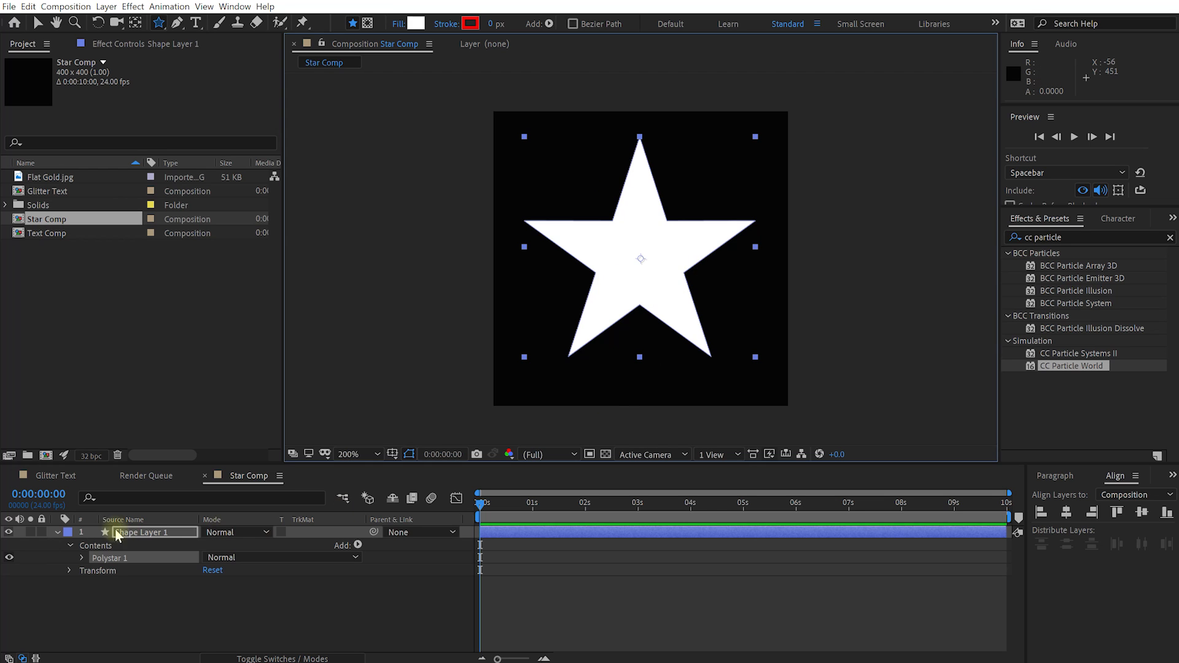
pyautogui.click(57, 531)
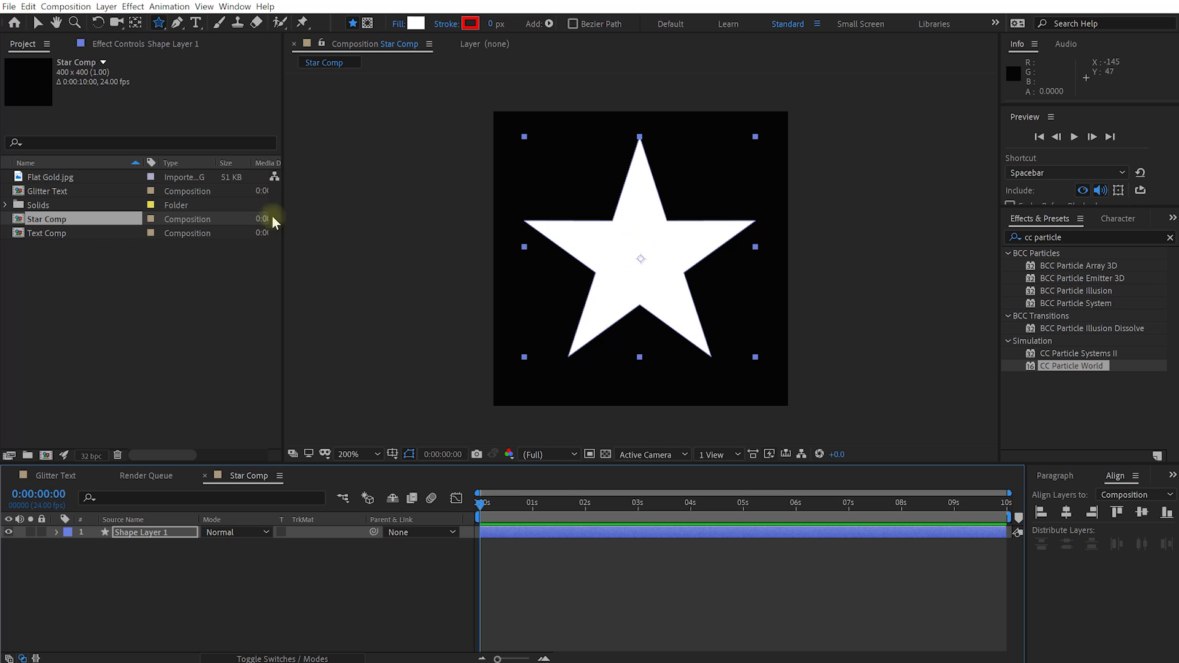
# Add Star Comp to the Glitter Text composition below the Background layer and hide it.
pyautogui.click(53, 472)
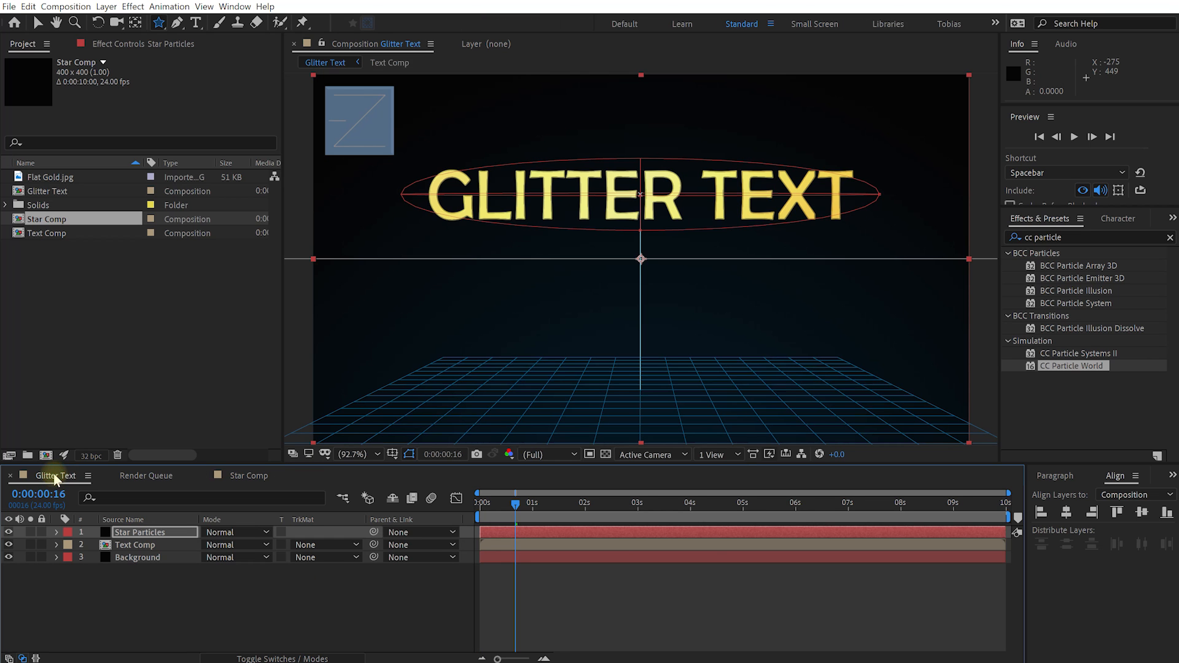
pyautogui.click(33, 219)
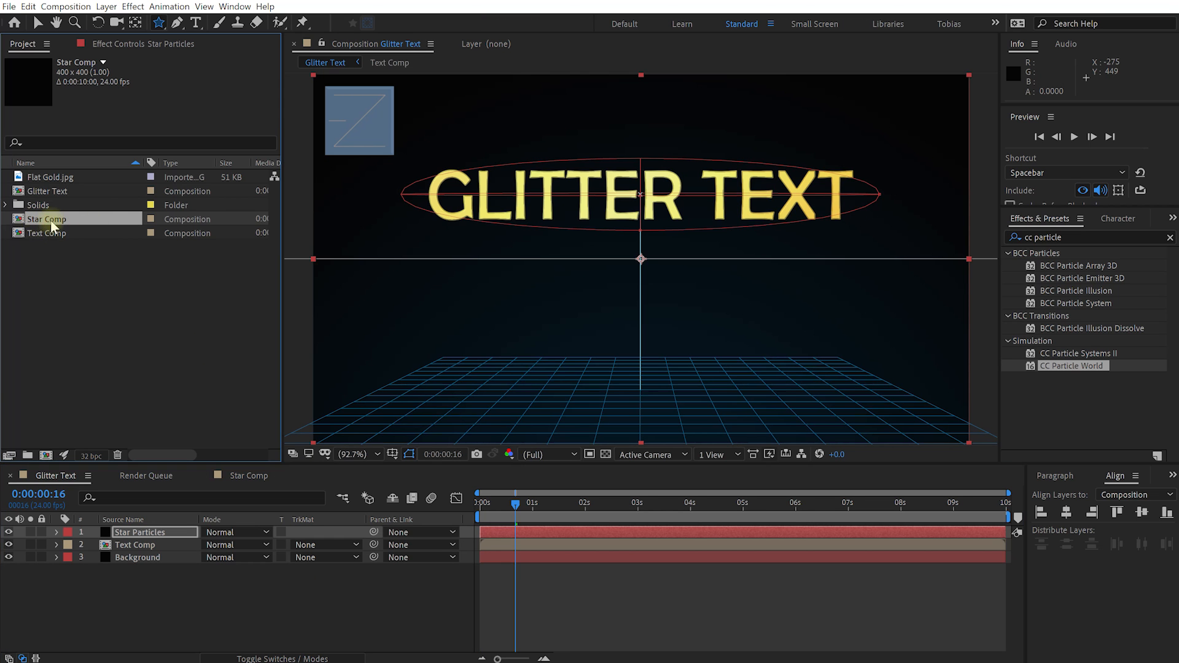
pyautogui.moveTo(164, 393); pyautogui.dragTo(137, 602)
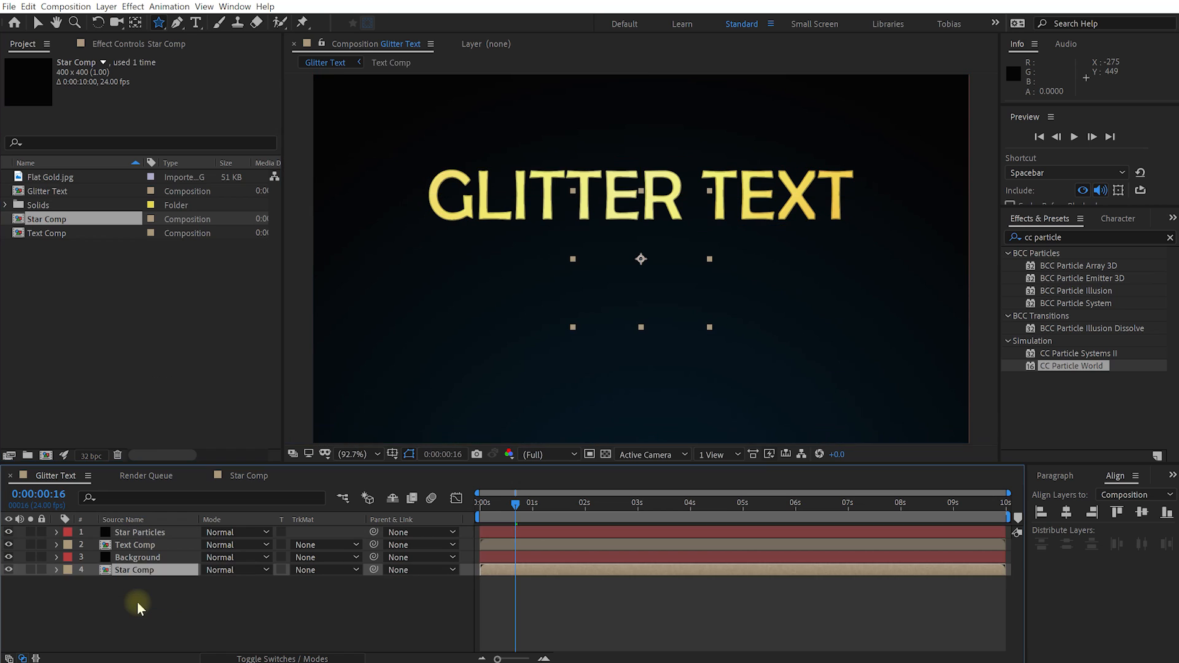
pyautogui.click(8, 570)
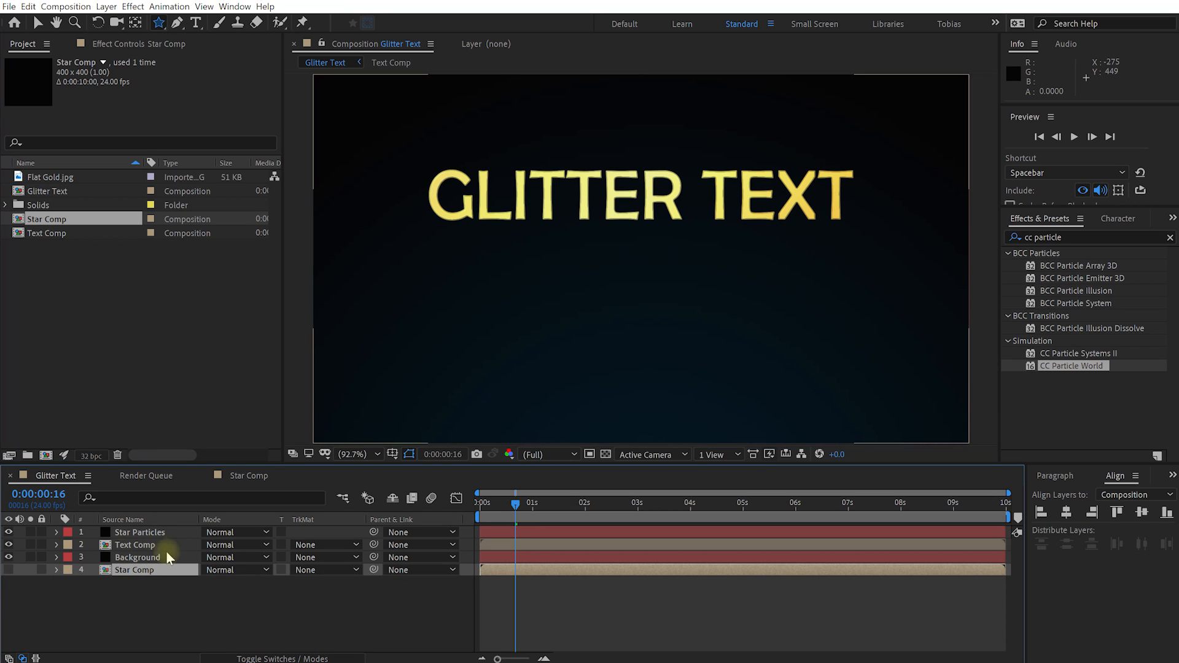
# Set the Texture Layer of the Star Particles layer's CC Particle World effect to Star Comp.
pyautogui.click(152, 532)
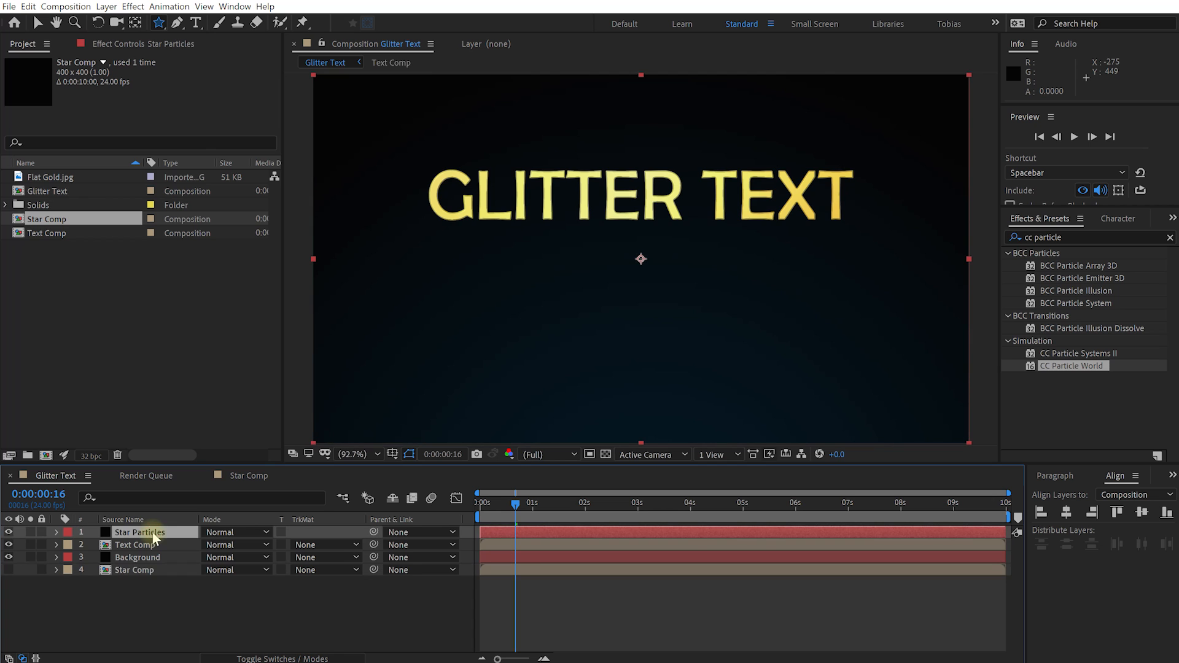
pyautogui.click(127, 44)
pyautogui.click(87, 74)
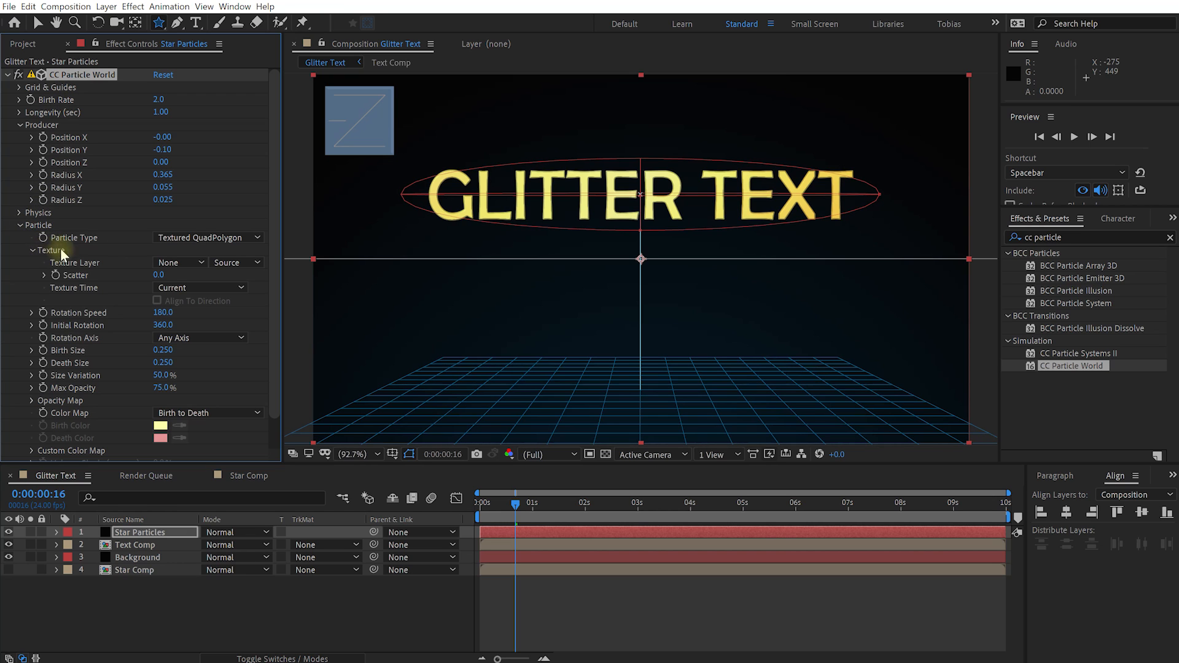
pyautogui.click(165, 263)
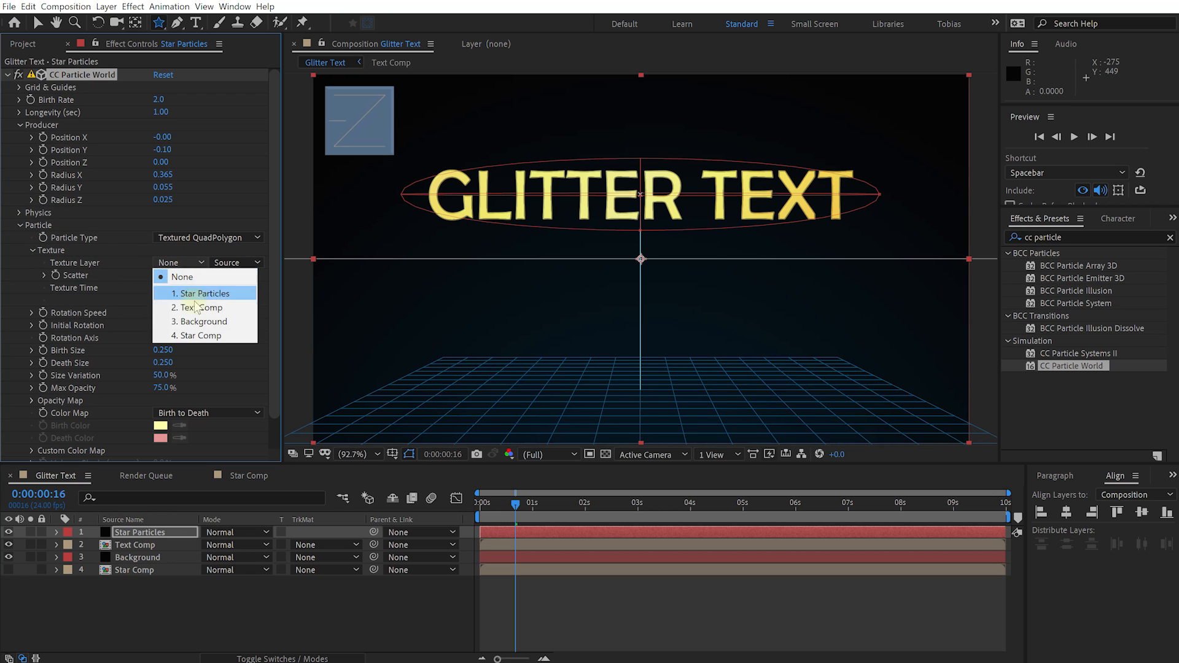
pyautogui.click(208, 336)
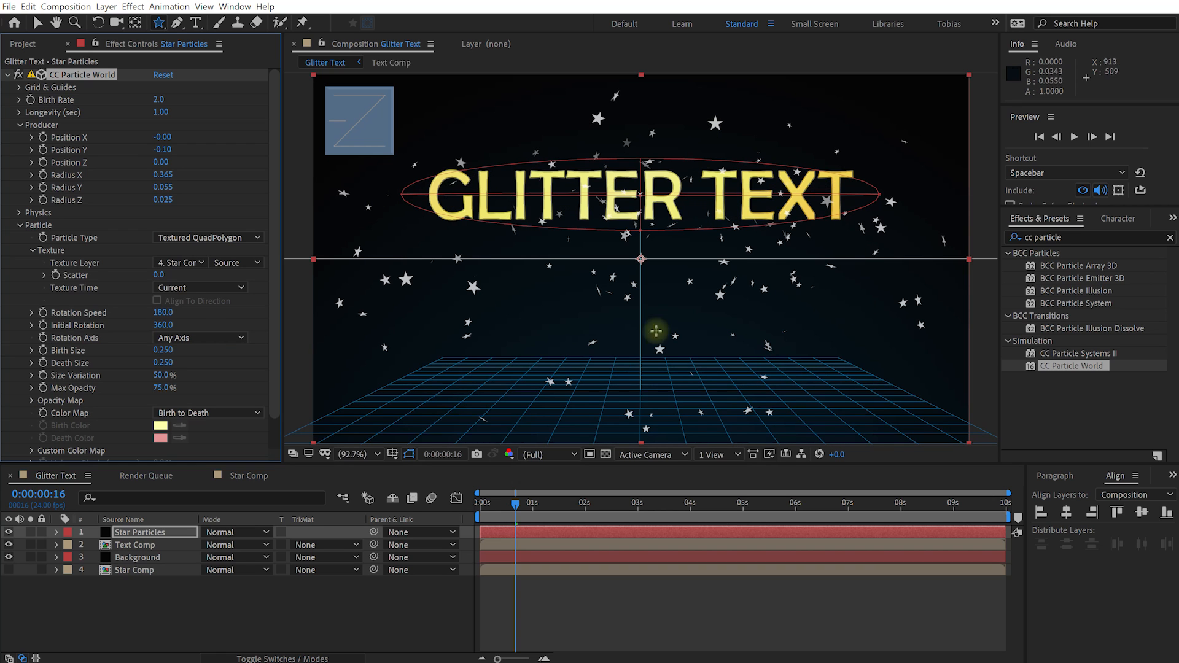
# Play the Glitter Text composition from the start and scrub back to check the motion of the textured star particles.
pyautogui.moveTo(515, 503); pyautogui.dragTo(507, 502)
pyautogui.click(477, 505)
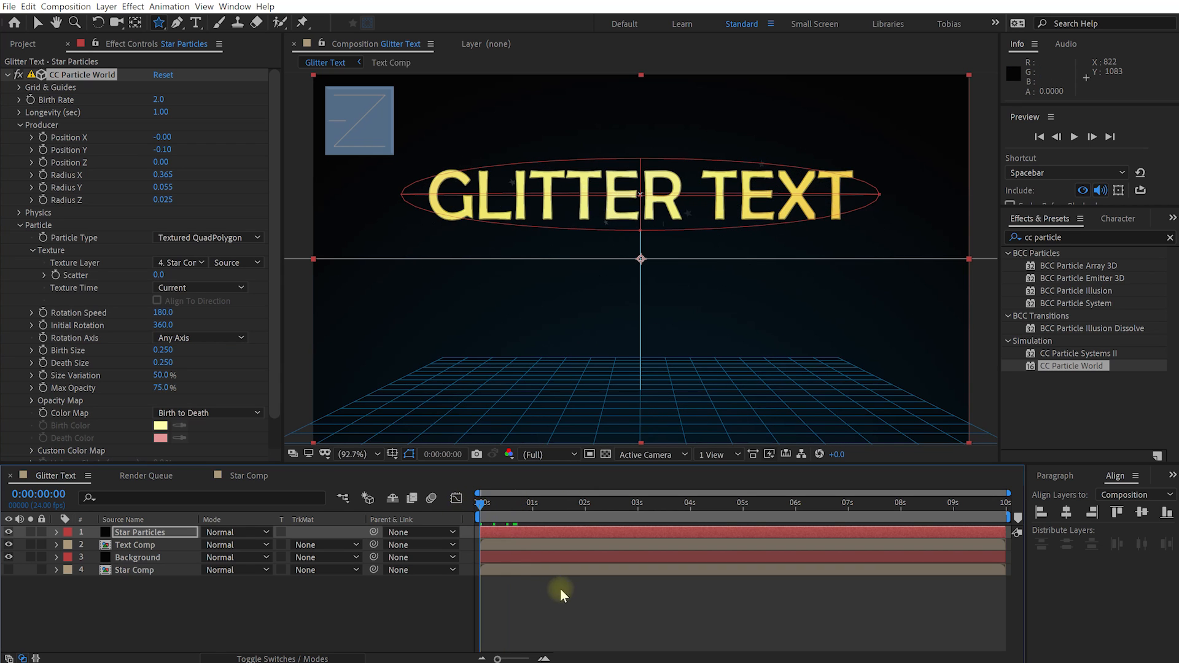
pyautogui.press('space')
pyautogui.press('space')
pyautogui.moveTo(552, 505); pyautogui.dragTo(530, 513)
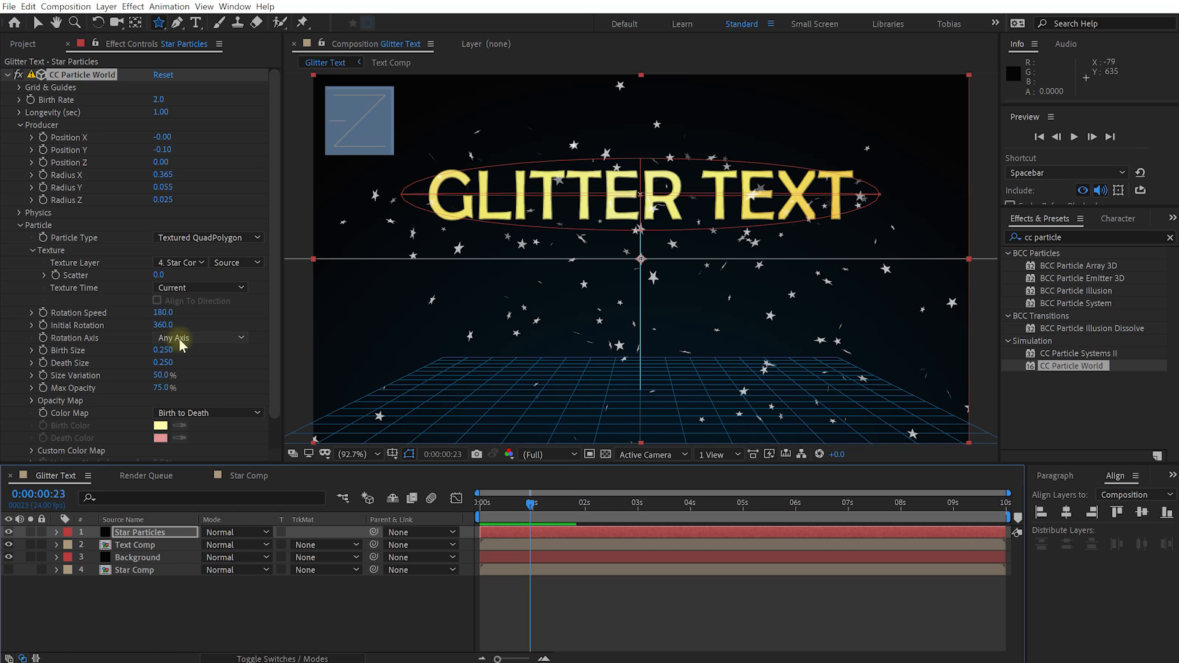
# Set the star particles' Rotation Axis to Z Axis and scrub the timeline to check how they turn.
pyautogui.click(233, 340)
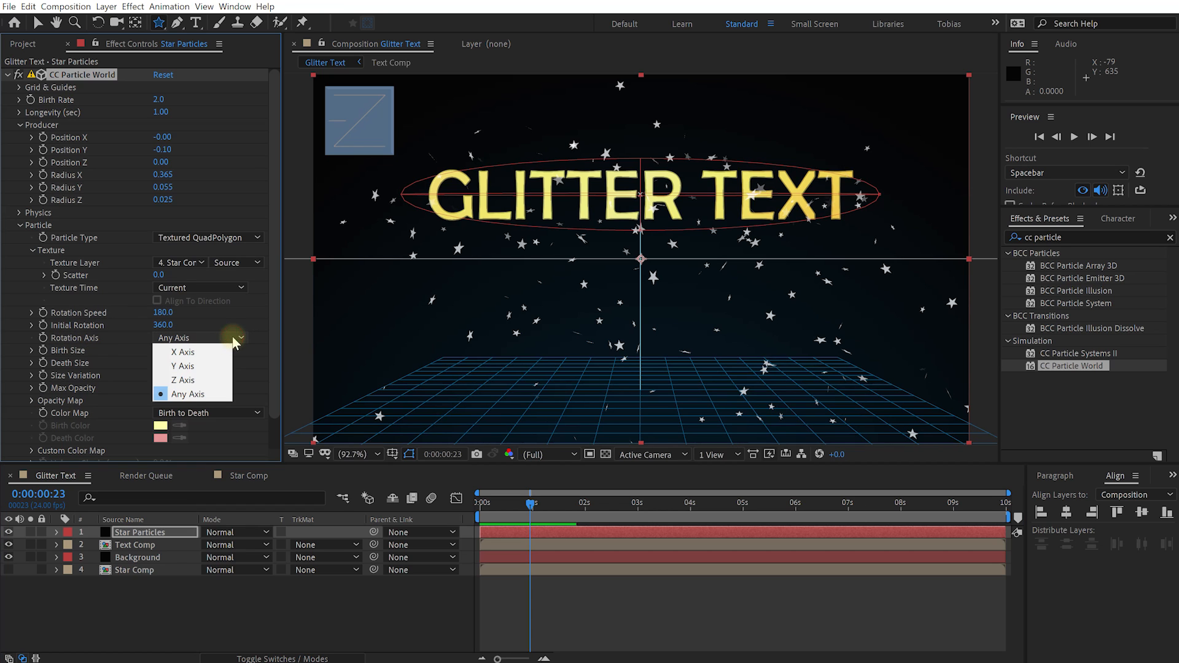
pyautogui.click(201, 379)
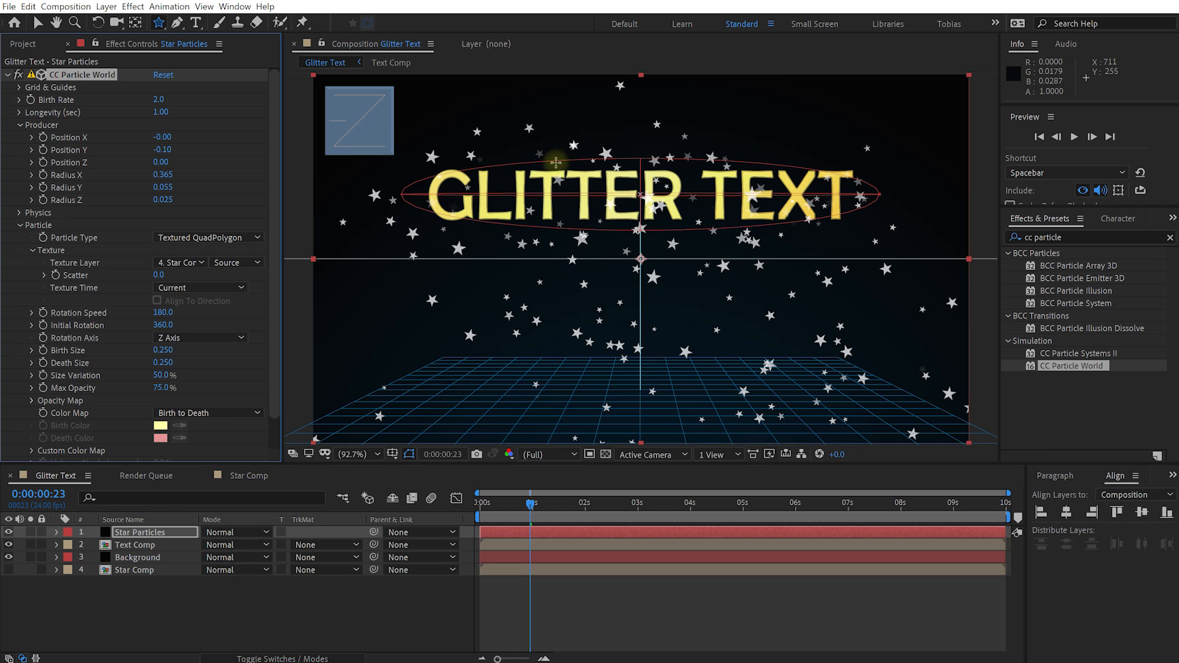
pyautogui.moveTo(529, 505)
pyautogui.mouseDown()
pyautogui.moveTo(502, 504)
pyautogui.moveTo(522, 508)
pyautogui.mouseUp()
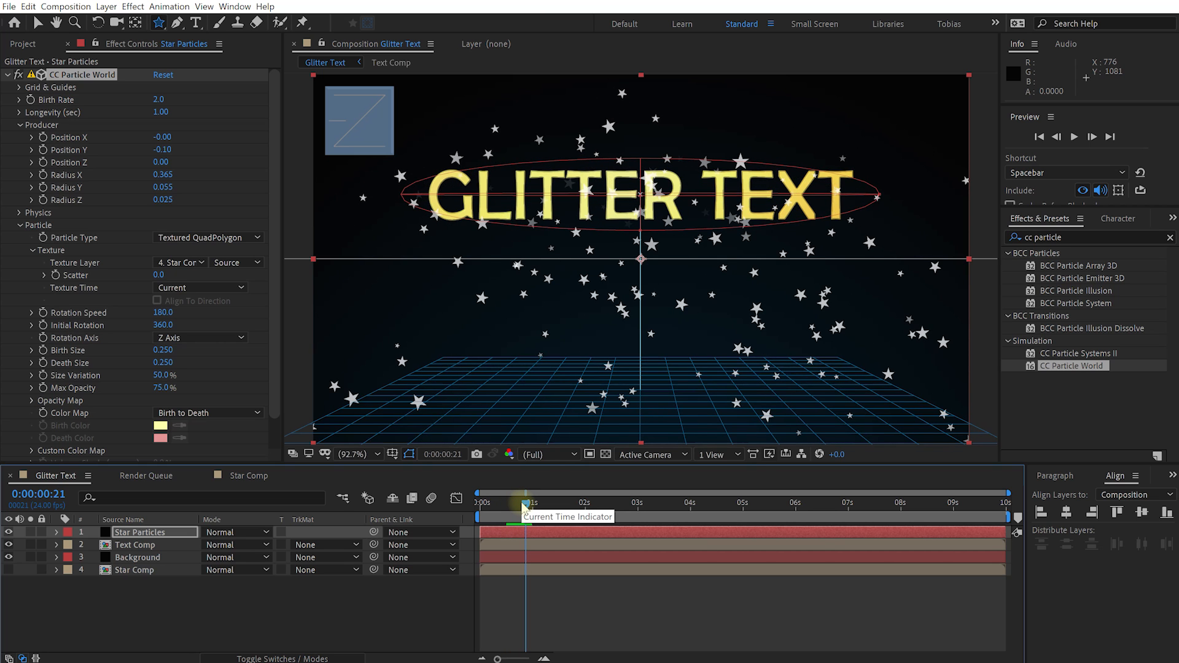
pyautogui.moveTo(524, 507)
pyautogui.mouseDown()
pyautogui.moveTo(480, 515)
pyautogui.moveTo(526, 518)
pyautogui.mouseUp()
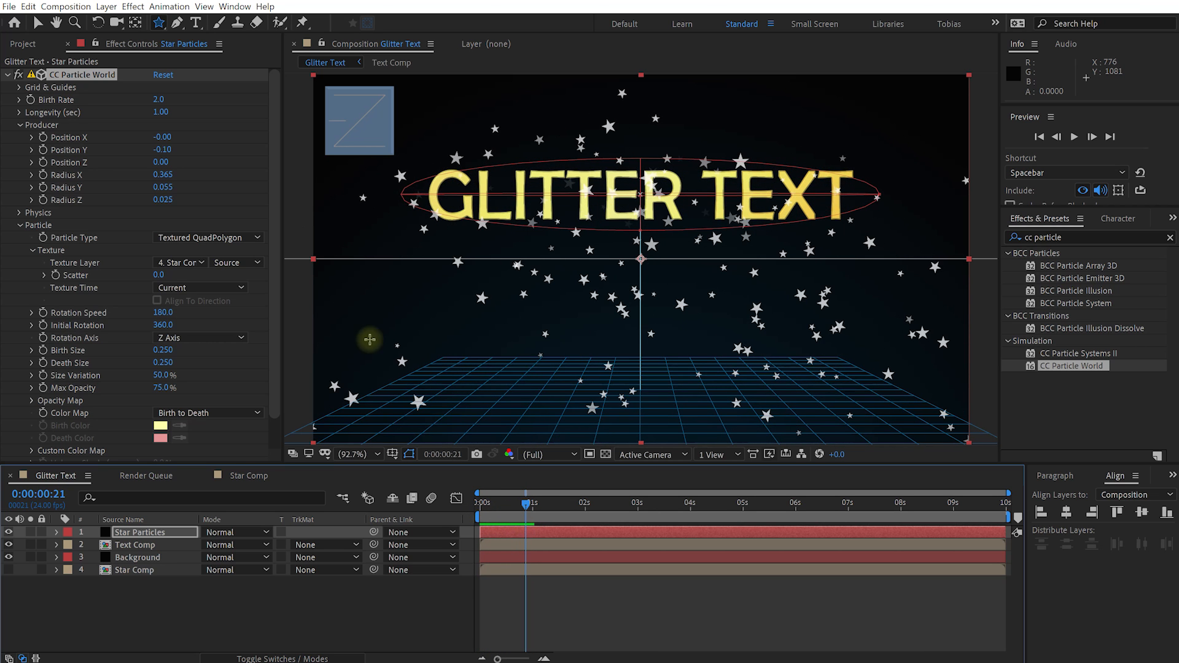
# Change the Physics Animation type of CC Particle World to Fractal Omni and scrub through the result.
pyautogui.click(20, 213)
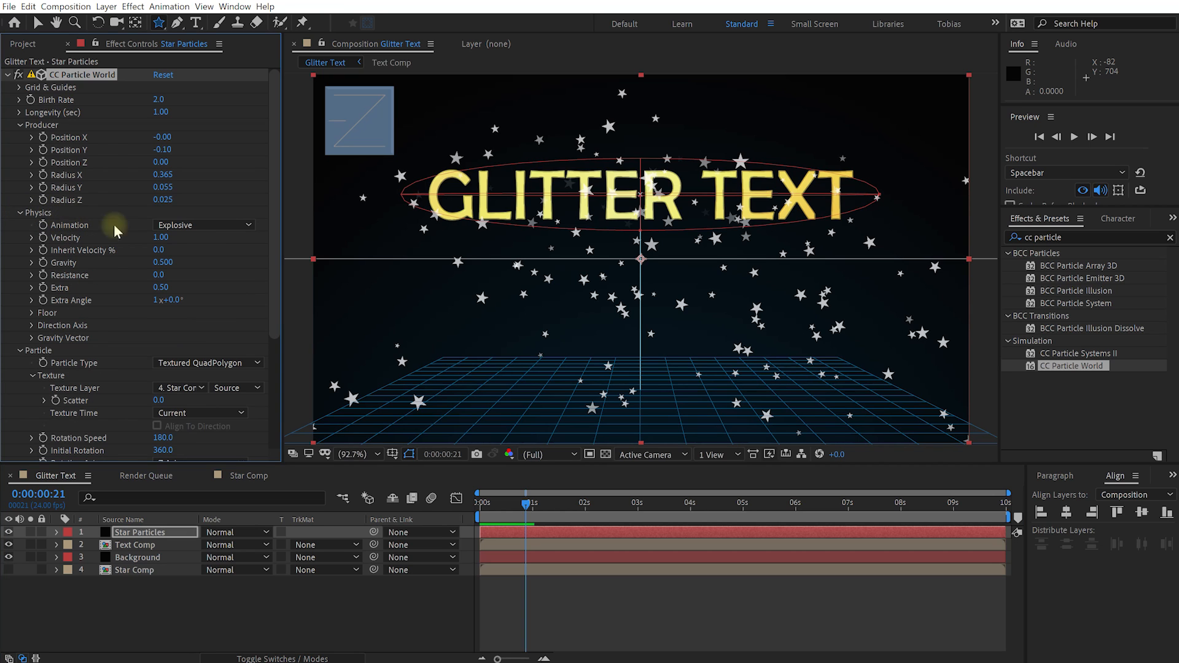
pyautogui.click(205, 227)
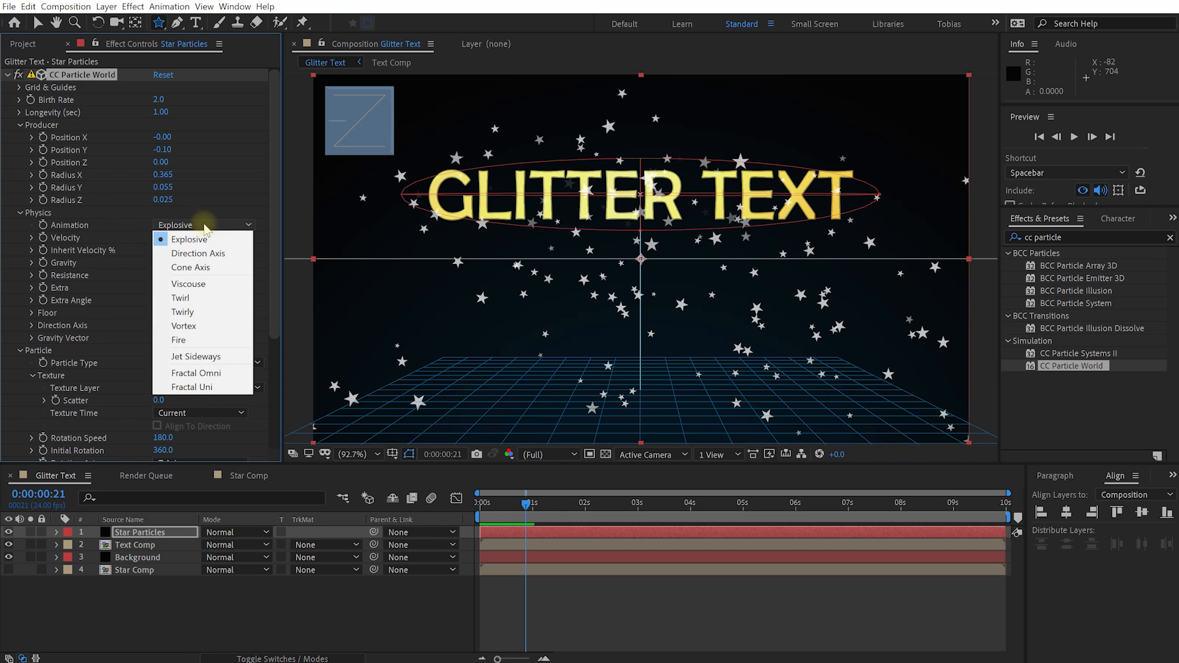
pyautogui.click(196, 373)
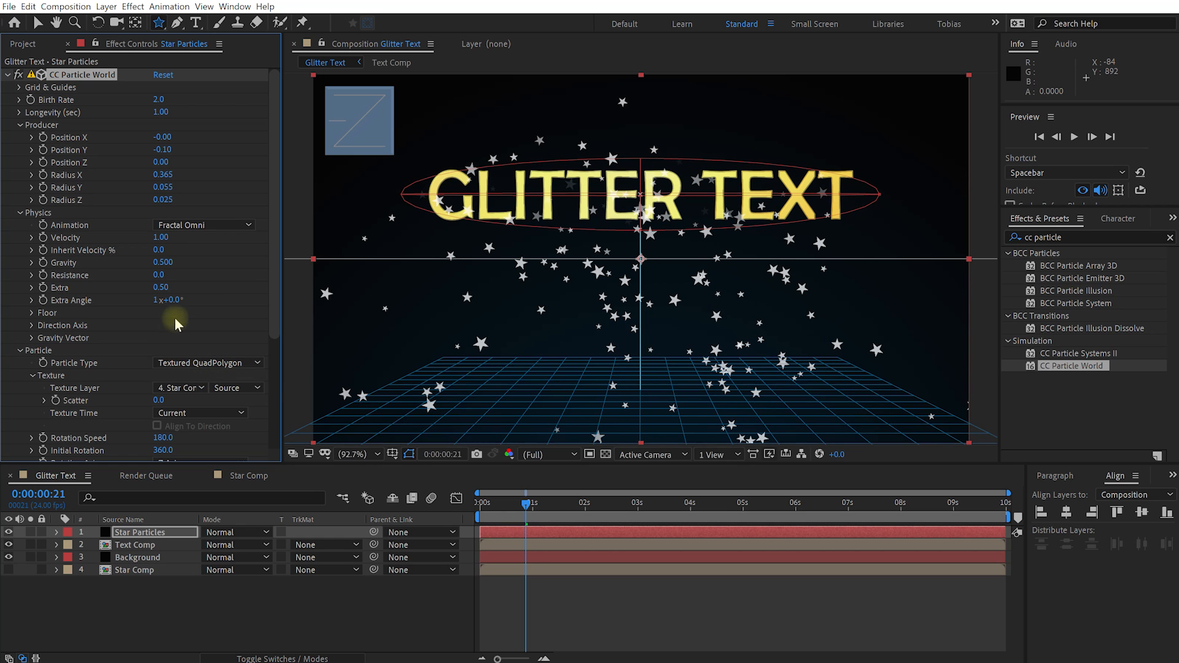
pyautogui.moveTo(515, 500)
pyautogui.mouseDown()
pyautogui.moveTo(503, 509)
pyautogui.moveTo(518, 508)
pyautogui.mouseUp()
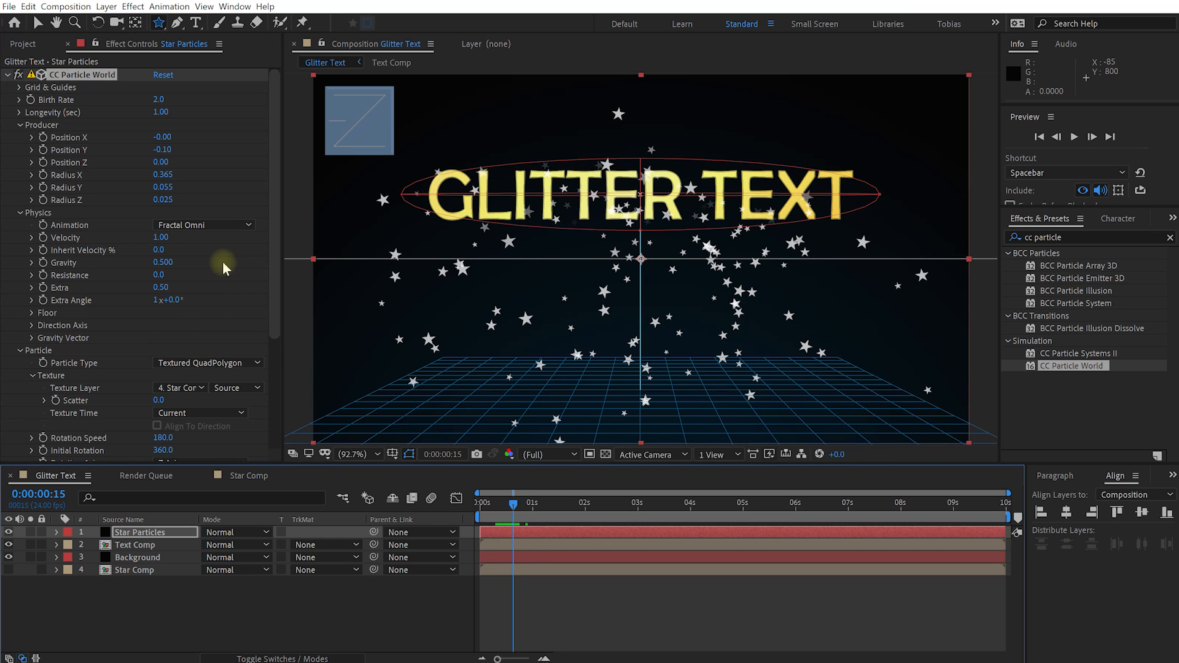
# Lower the particles' Velocity to 0.29 and Gravity to 0.100, and preview the animation from the first frame.
pyautogui.moveTo(161, 238); pyautogui.dragTo(123, 250)
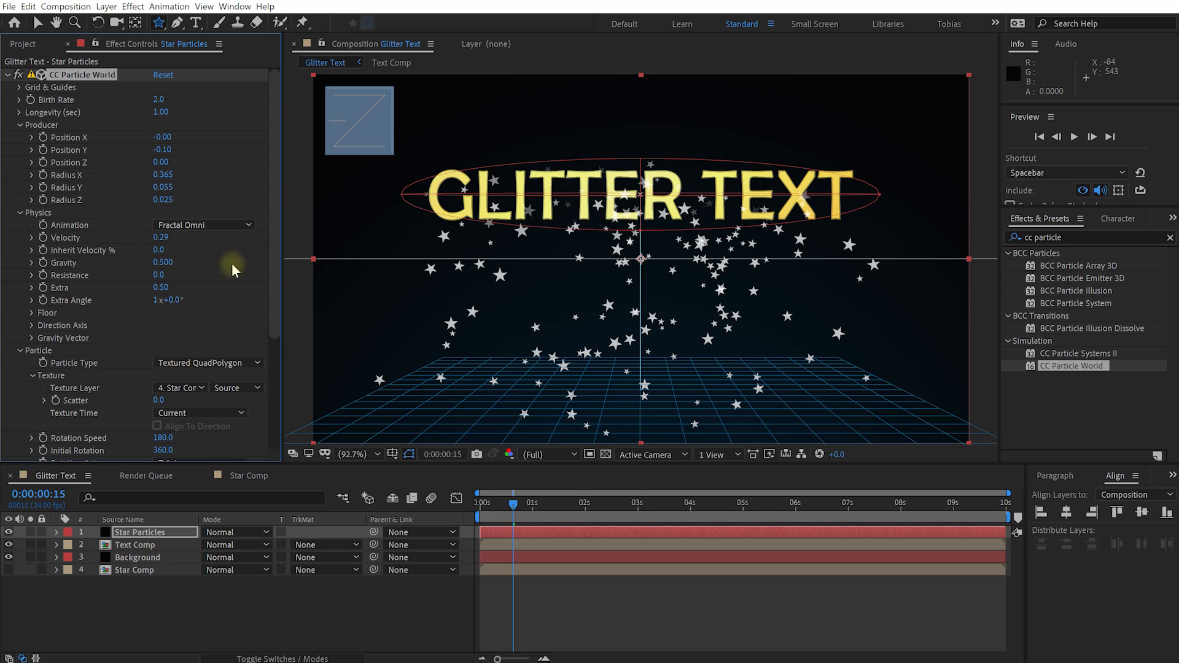
pyautogui.moveTo(163, 263); pyautogui.dragTo(154, 266)
pyautogui.moveTo(144, 268); pyautogui.dragTo(136, 268)
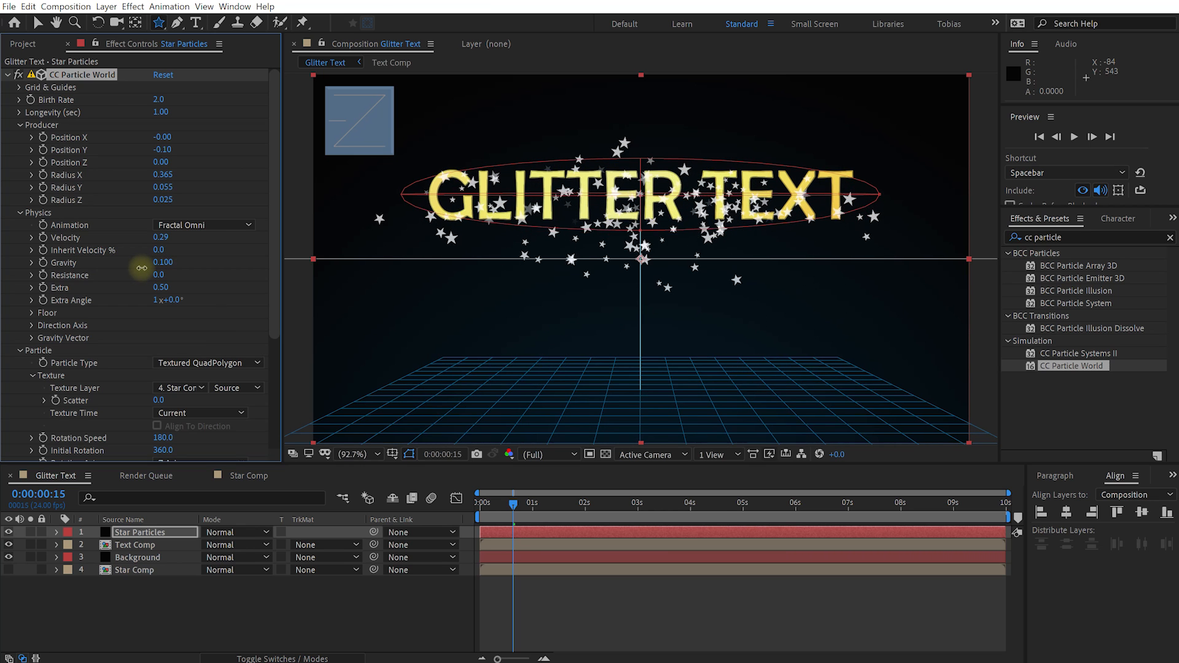
pyautogui.moveTo(513, 504); pyautogui.dragTo(487, 511)
pyautogui.press('space')
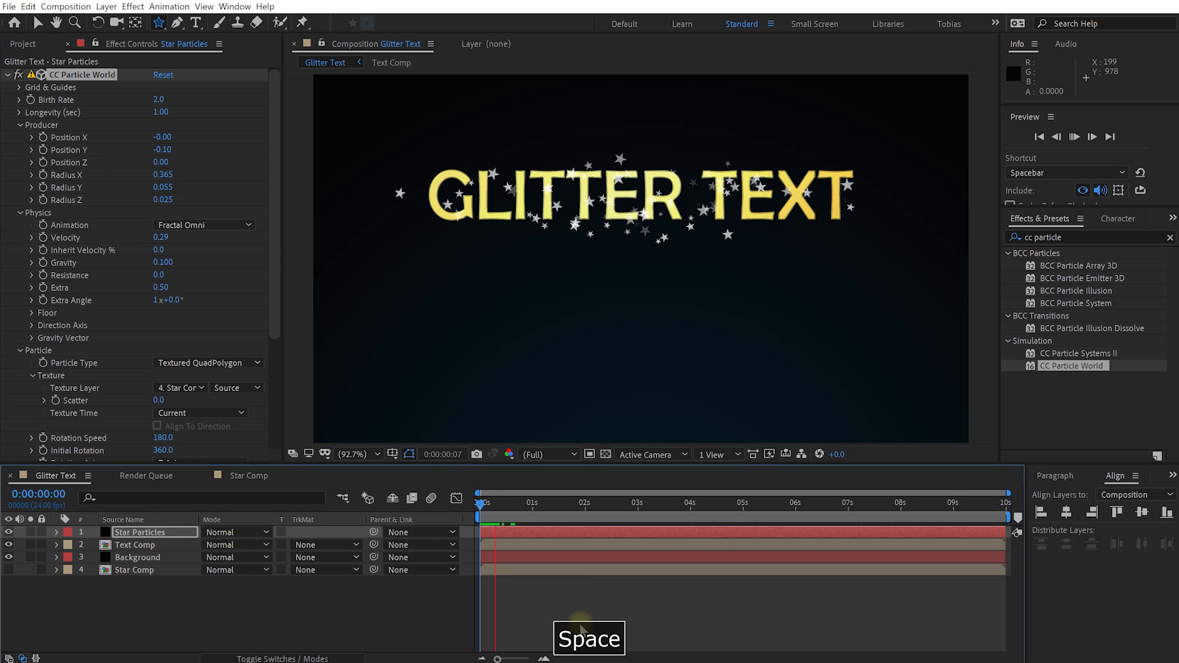
pyautogui.press('space')
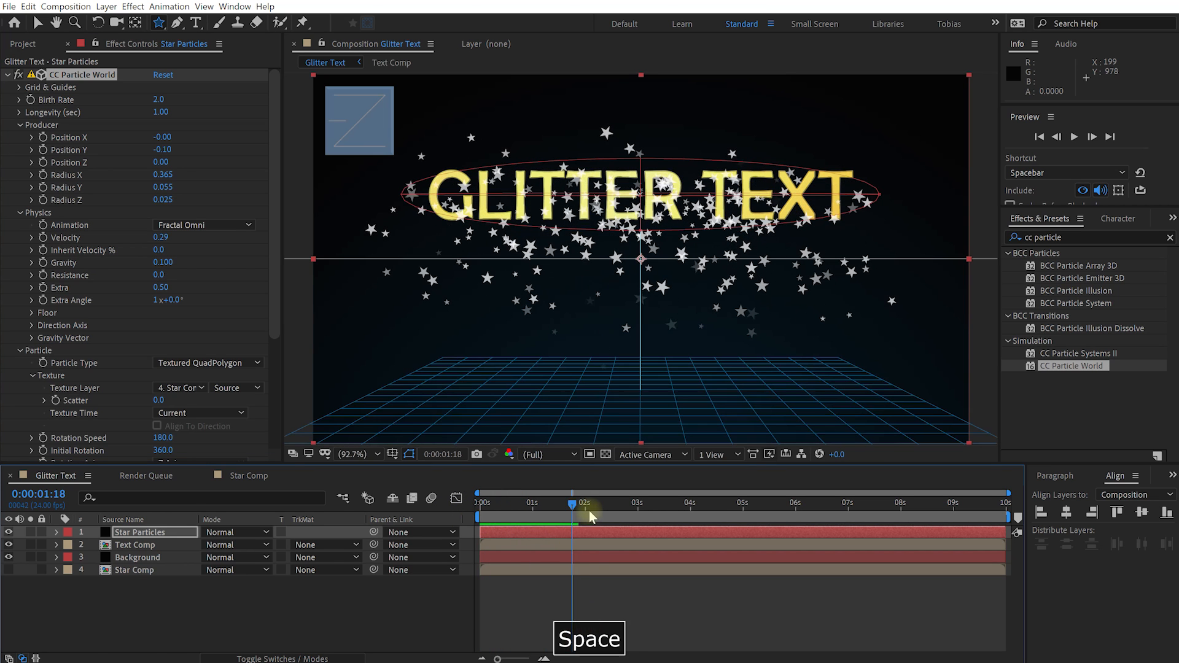
# Reduce the particles' Gravity to 0.060 and play the composition from the start to check the fall.
pyautogui.moveTo(169, 263); pyautogui.dragTo(166, 265)
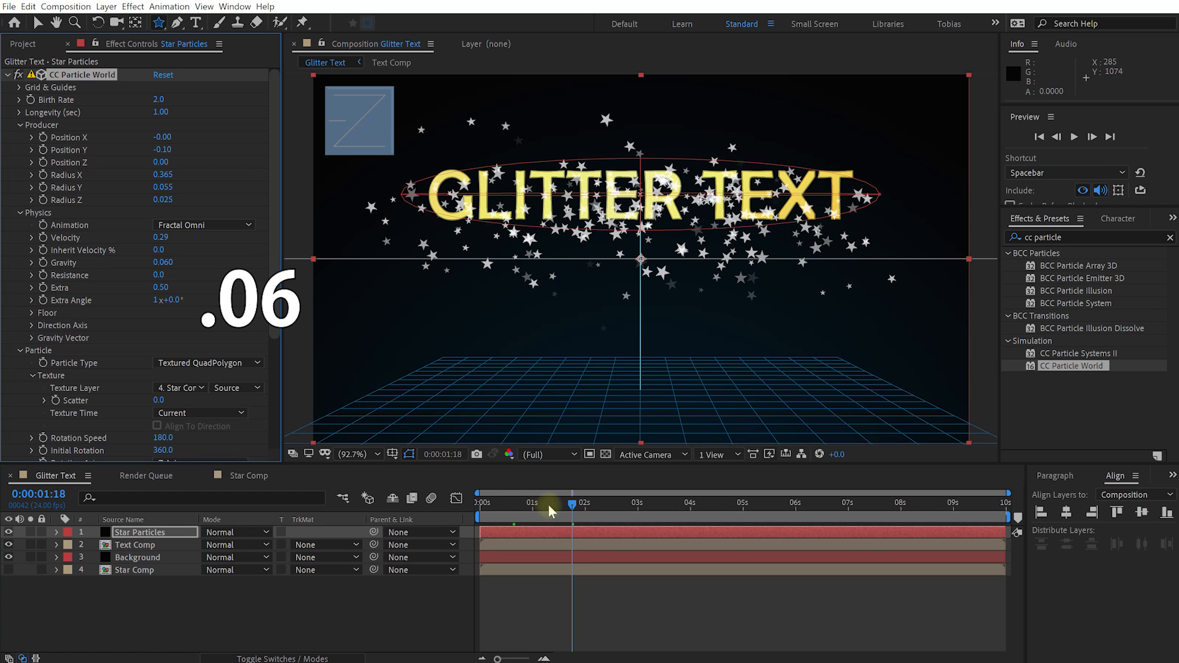
pyautogui.moveTo(547, 504); pyautogui.dragTo(414, 513)
pyautogui.press('space')
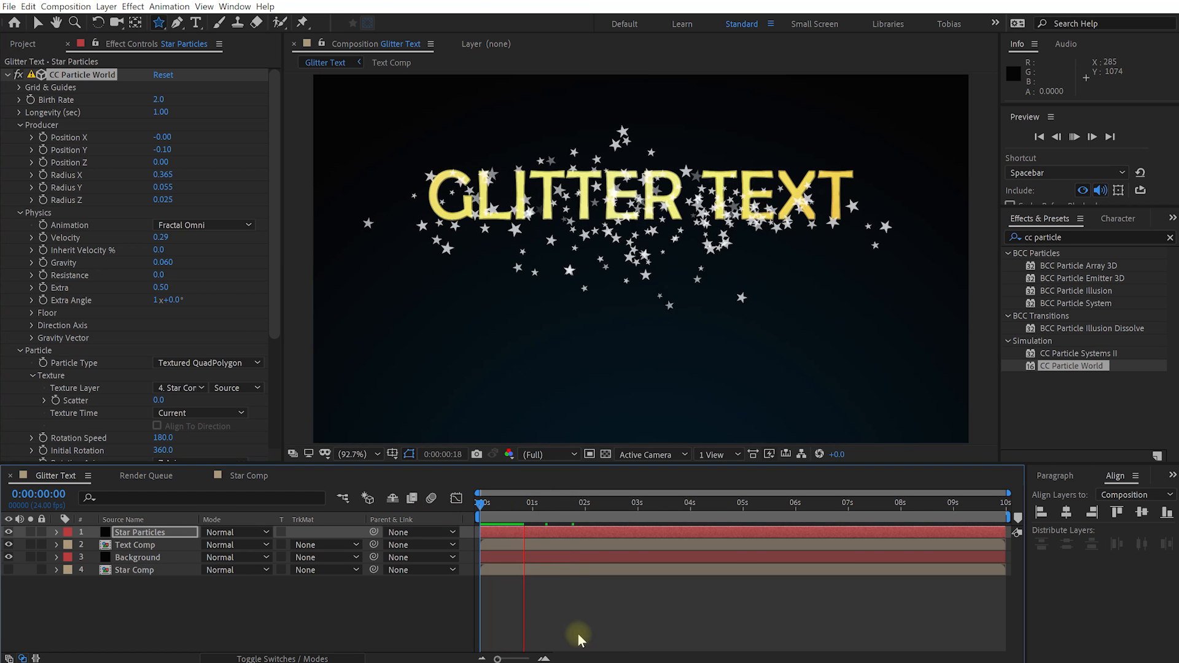
pyautogui.press('space')
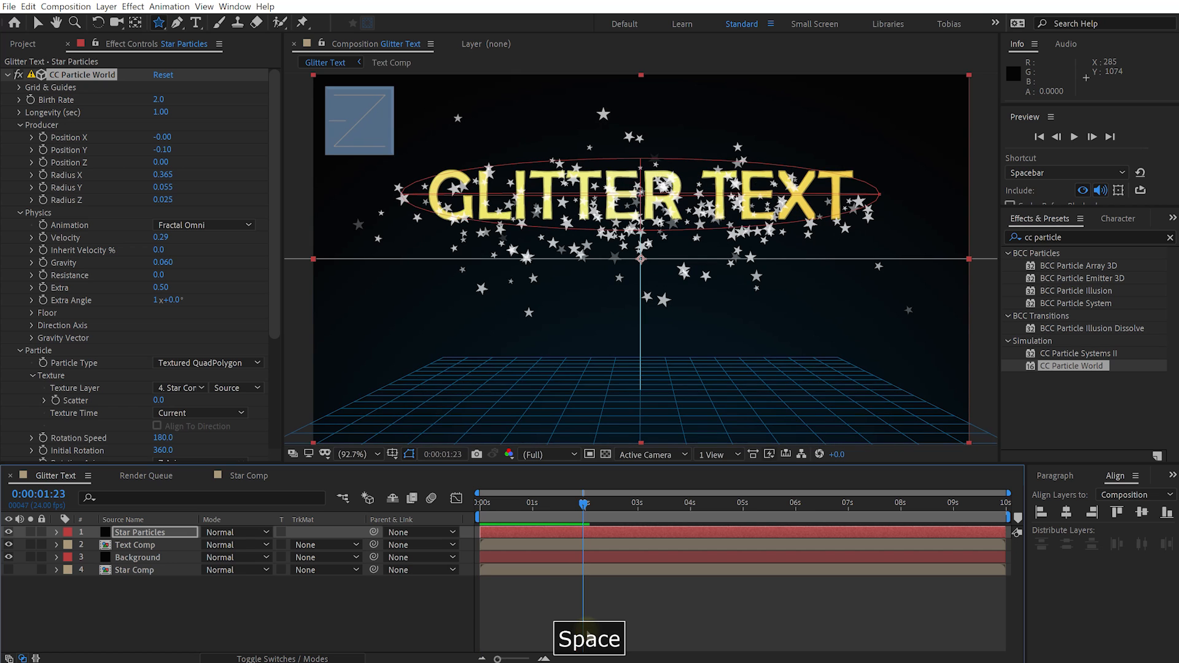
pyautogui.moveTo(545, 504); pyautogui.dragTo(563, 521)
# Set the particles' Death Size to 0.000 and Birth Size to 0.300, and preview the animation from the start.
pyautogui.moveTo(277, 200); pyautogui.dragTo(286, 326)
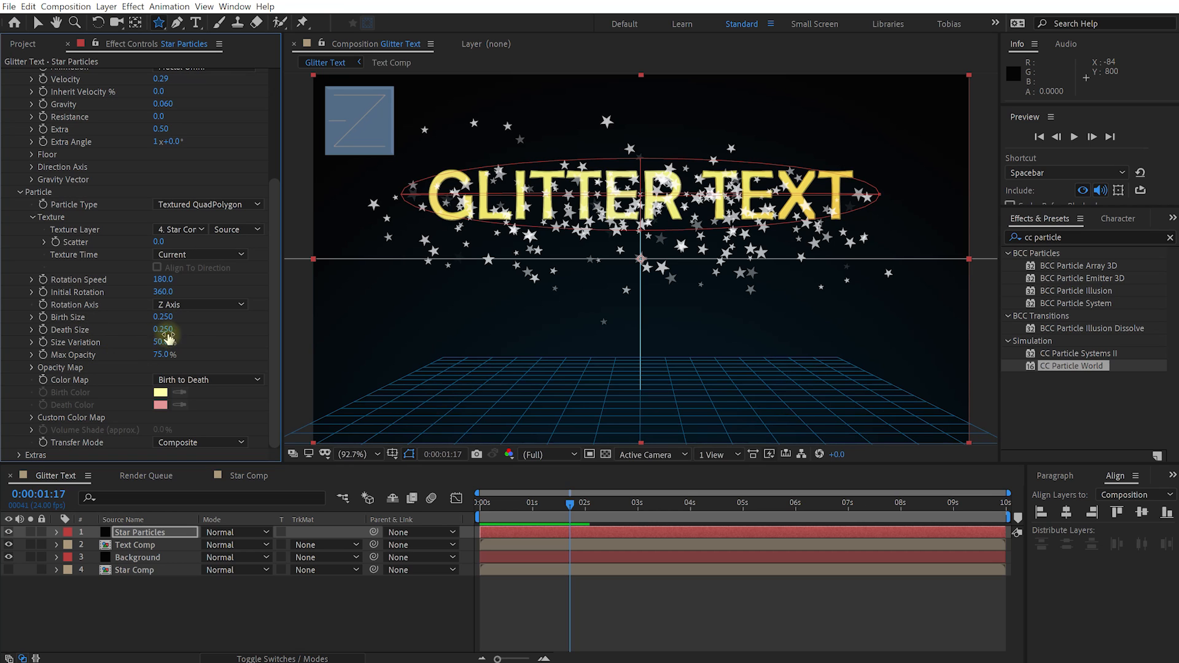
pyautogui.moveTo(163, 329); pyautogui.dragTo(110, 335)
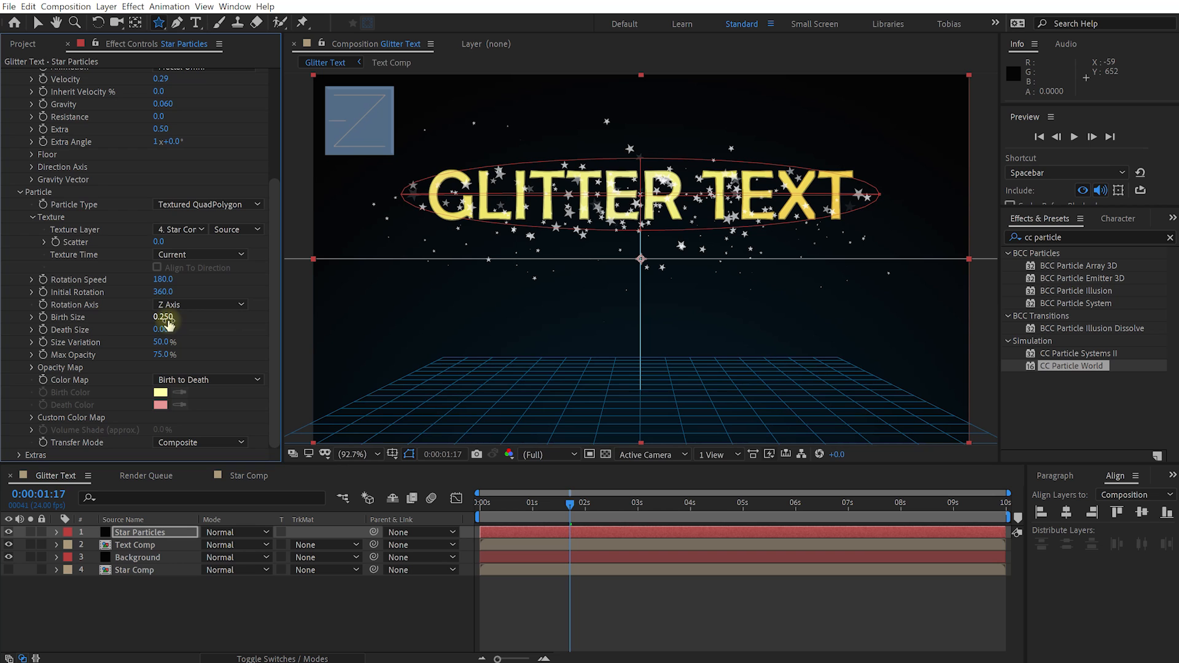
pyautogui.moveTo(168, 320); pyautogui.dragTo(175, 323)
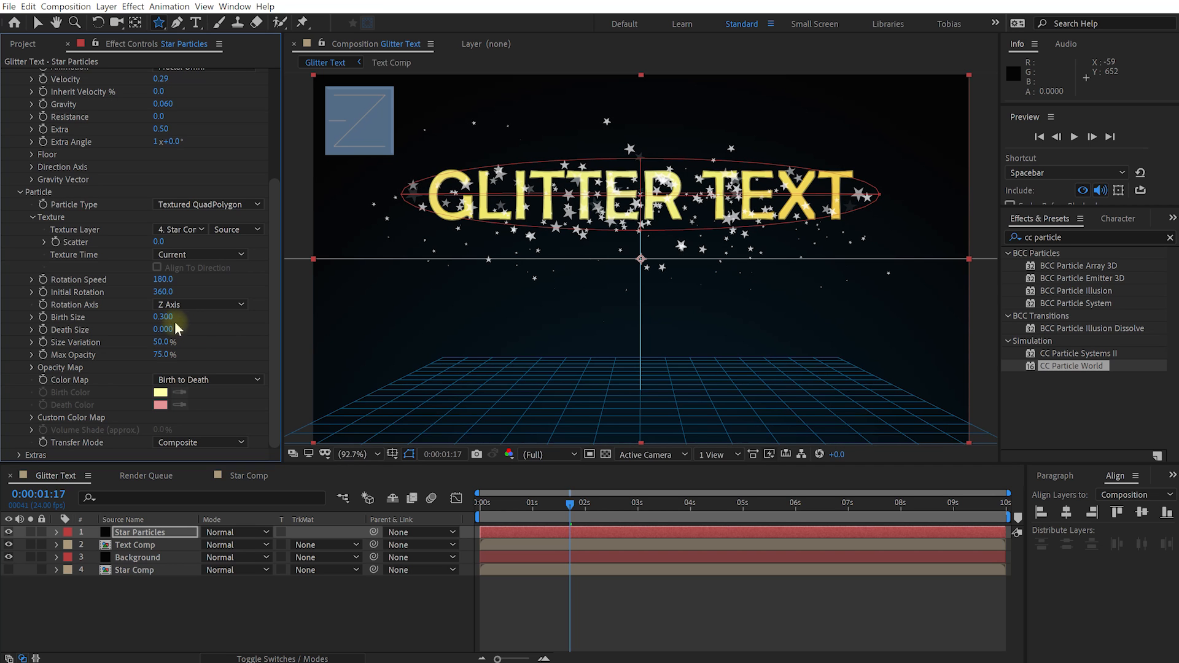
pyautogui.moveTo(539, 504); pyautogui.dragTo(462, 507)
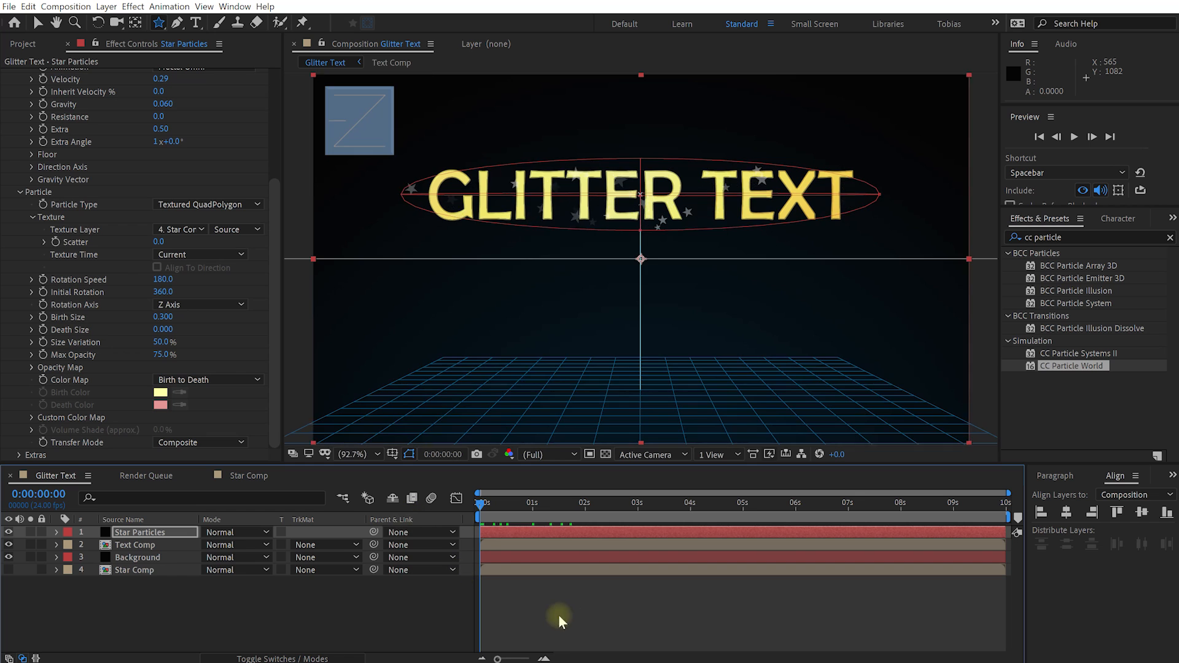
pyautogui.hotkey('shift', 'space')
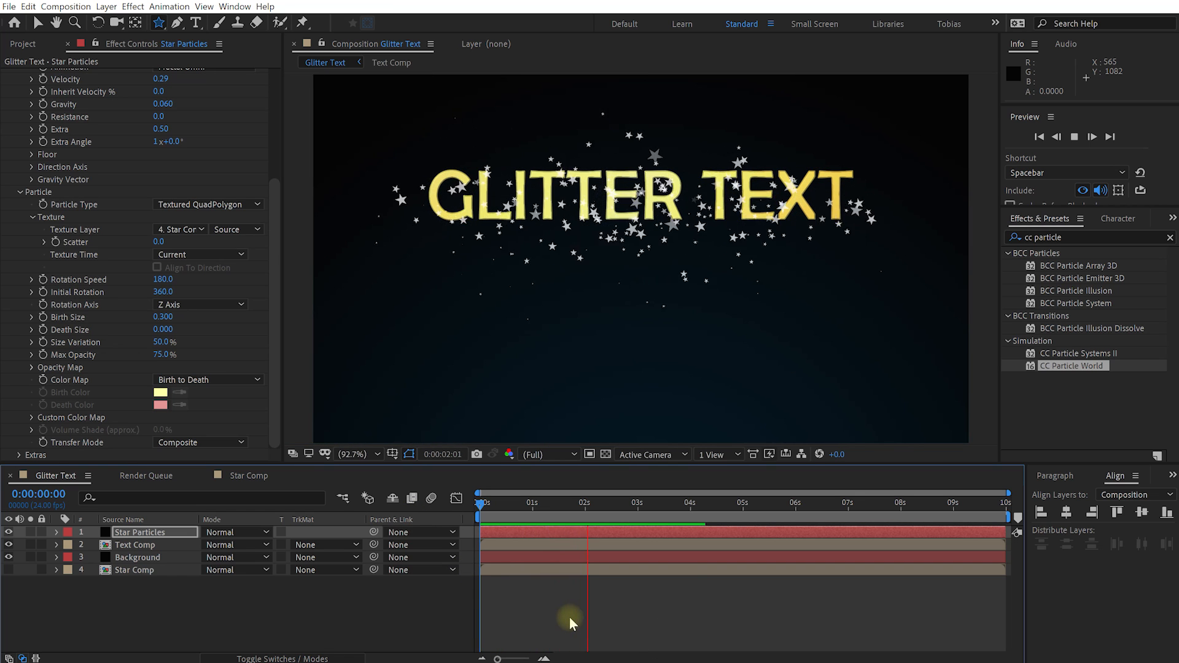
pyautogui.press('space')
# Raise the particles' Size Variation to 71% and Max Opacity to 100%, keeping Textured QuadPolygon as the particle type.
pyautogui.moveTo(166, 348); pyautogui.dragTo(165, 351)
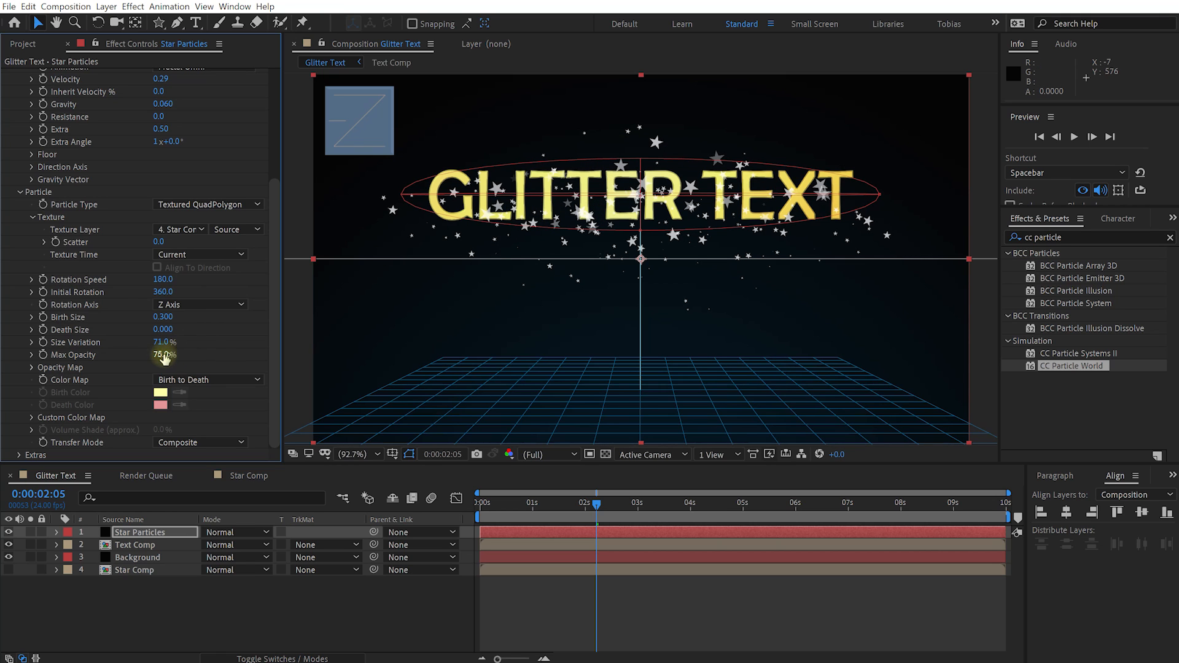
pyautogui.moveTo(161, 354); pyautogui.dragTo(233, 351)
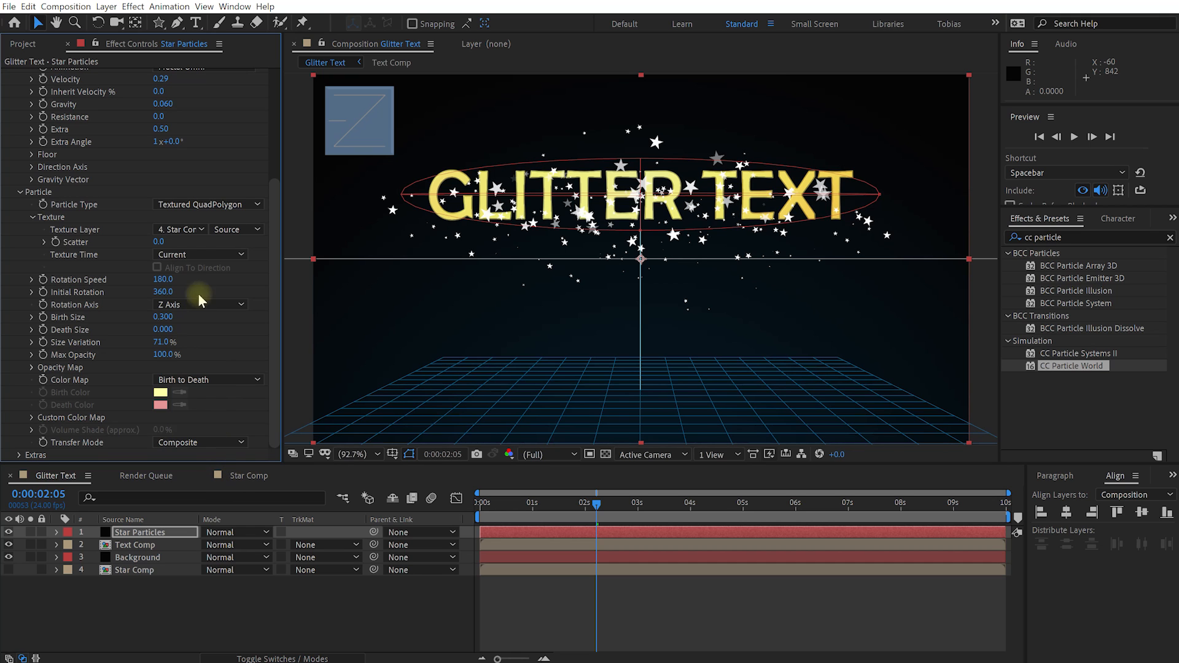
pyautogui.click(247, 208)
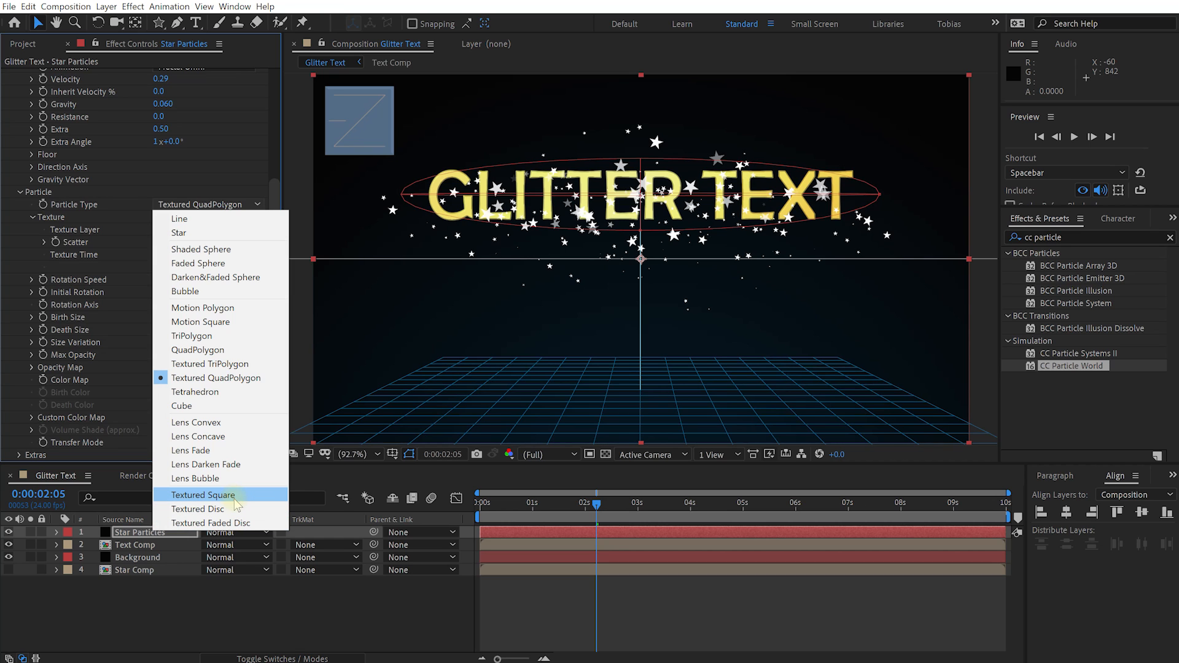
pyautogui.click(273, 186)
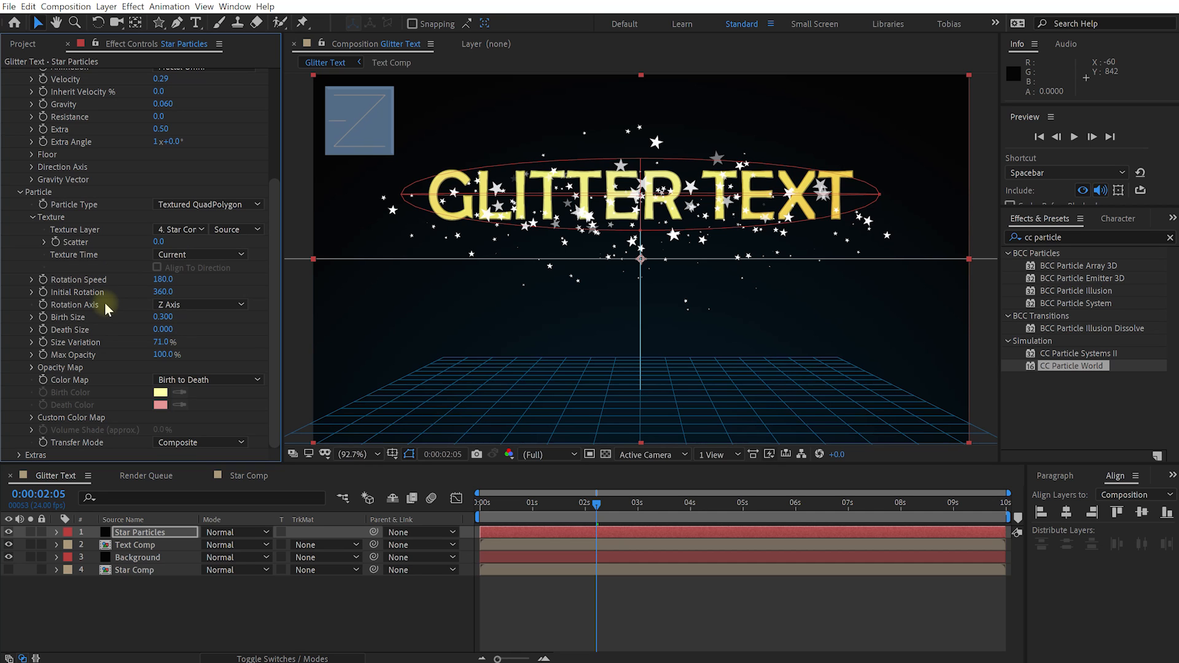
pyautogui.moveTo(599, 508); pyautogui.dragTo(533, 509)
pyautogui.press('space')
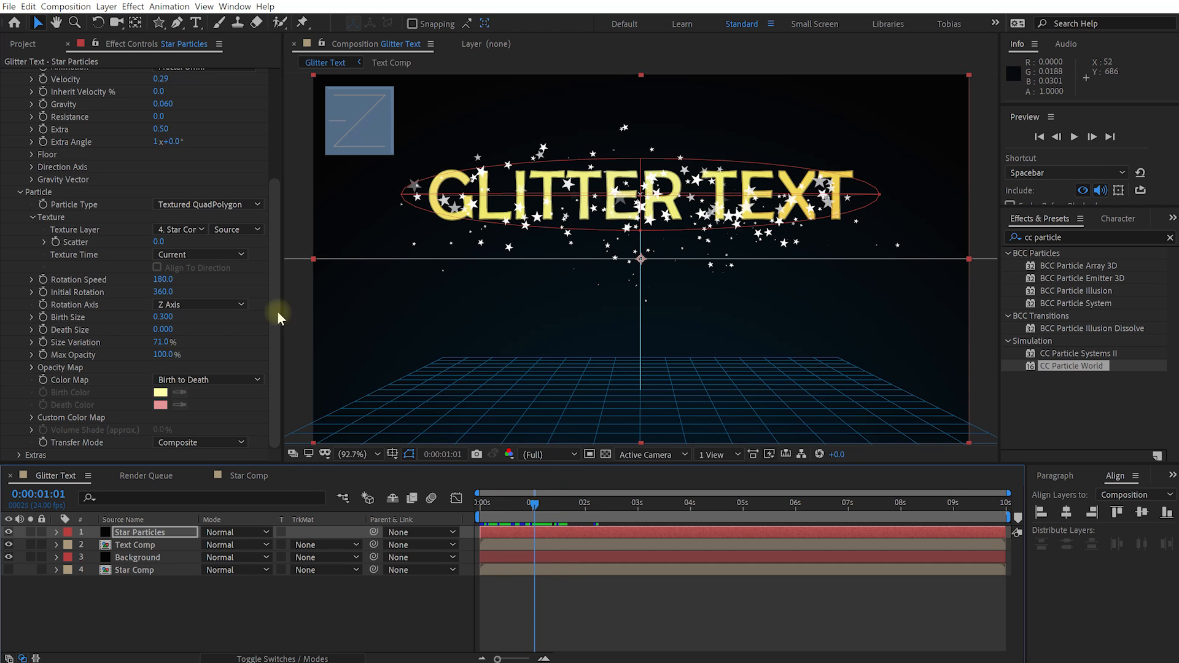
# Redraw the particles' Opacity Map so opacity ramps up steeply at birth and stays at maximum until death.
pyautogui.click(32, 367)
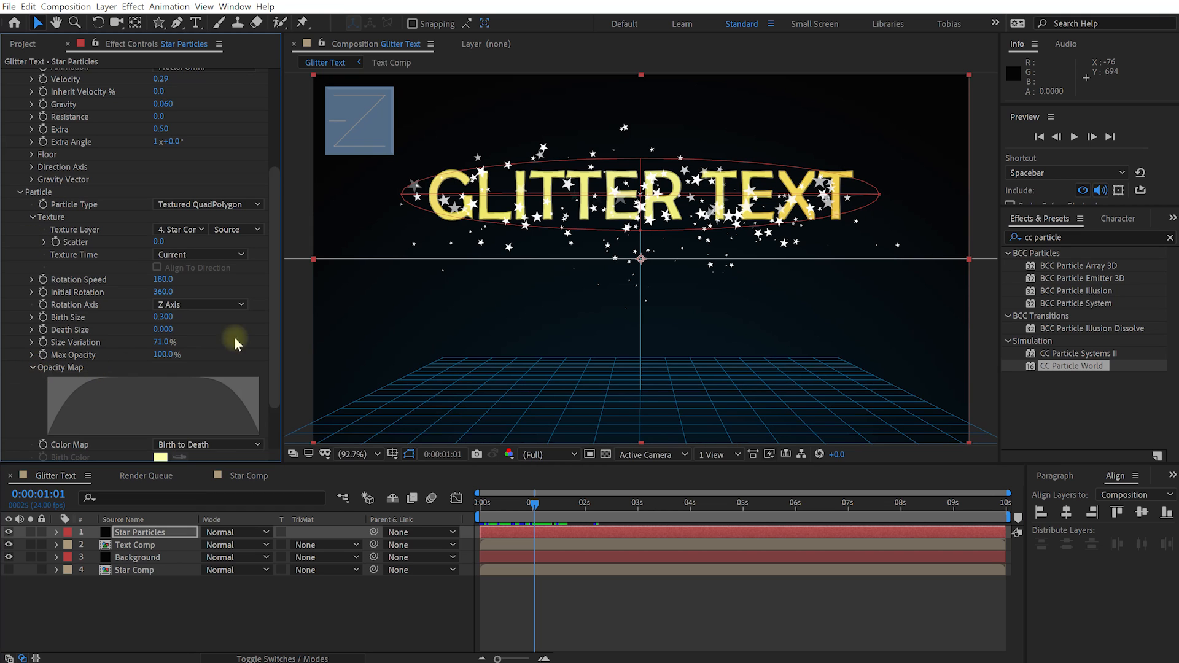
pyautogui.scroll(-3, 253, 382)
pyautogui.click(78, 361)
pyautogui.moveTo(46, 370); pyautogui.dragTo(95, 317)
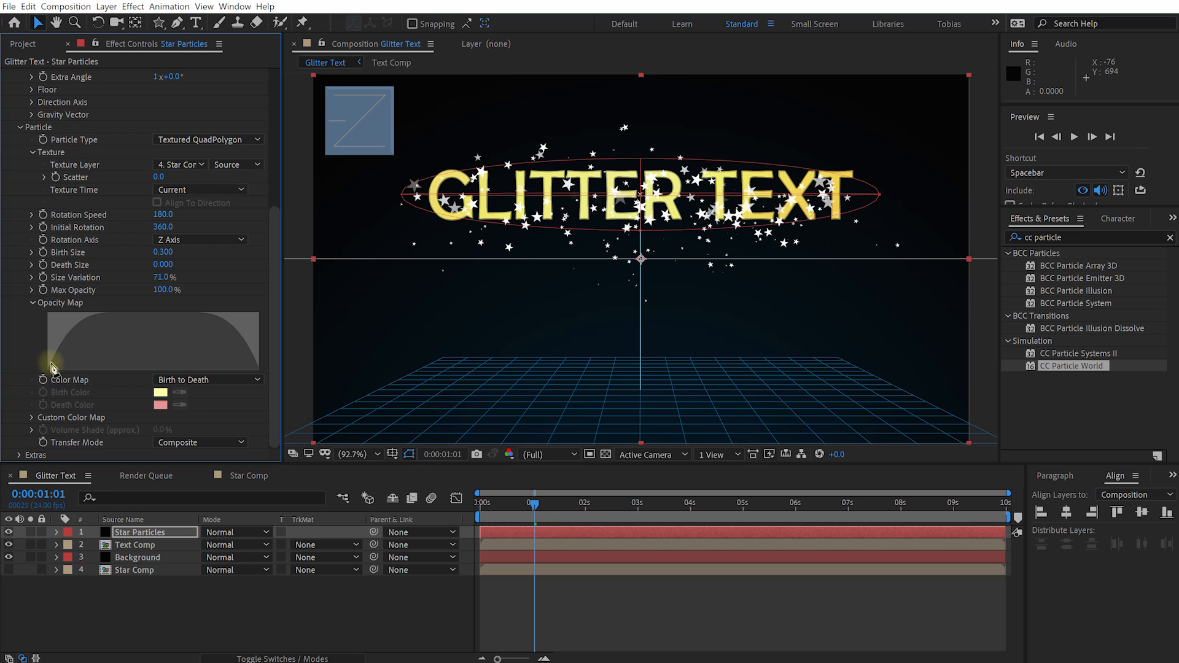
pyautogui.moveTo(53, 359)
pyautogui.mouseDown()
pyautogui.moveTo(81, 304)
pyautogui.moveTo(273, 301)
pyautogui.moveTo(259, 324)
pyautogui.mouseUp()
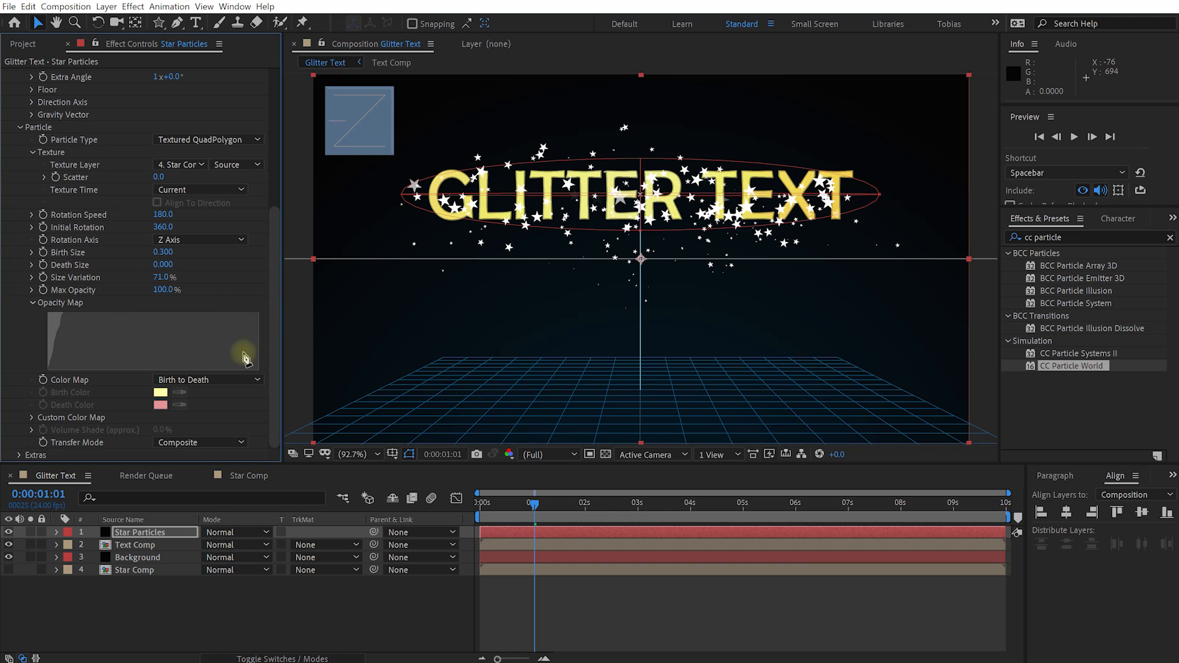
# Play and scrub through the composition to check the star particles' opacity, and return to the first frame.
pyautogui.press('Home')
pyautogui.hotkey('shift', 'space')
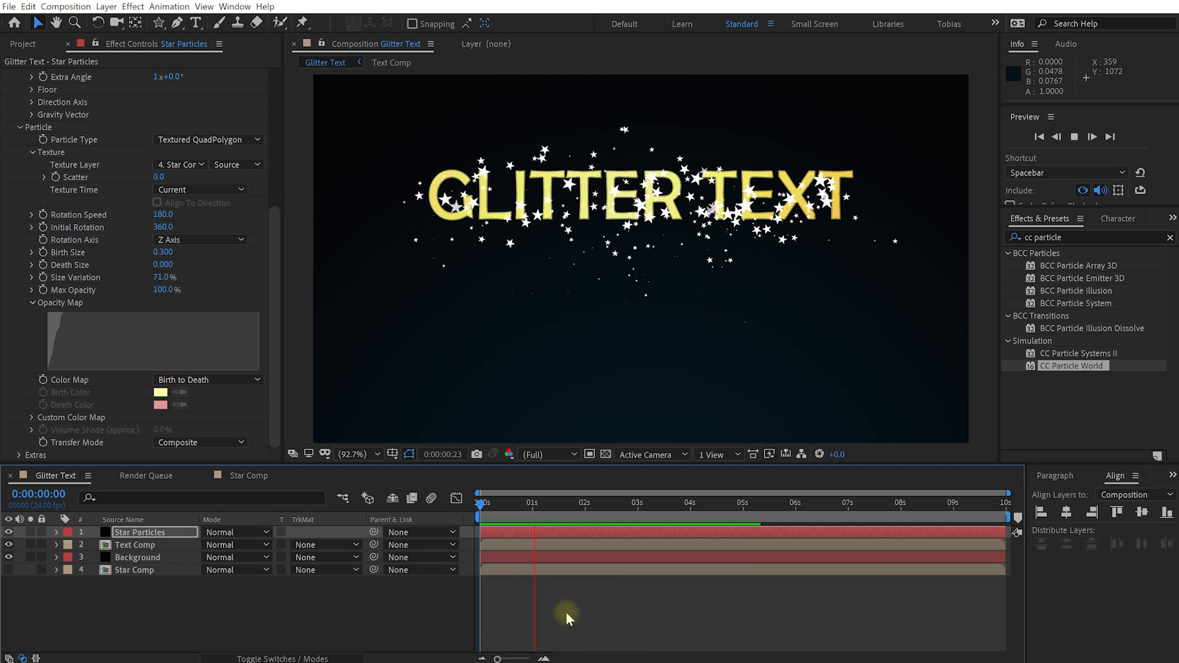
pyautogui.press('space')
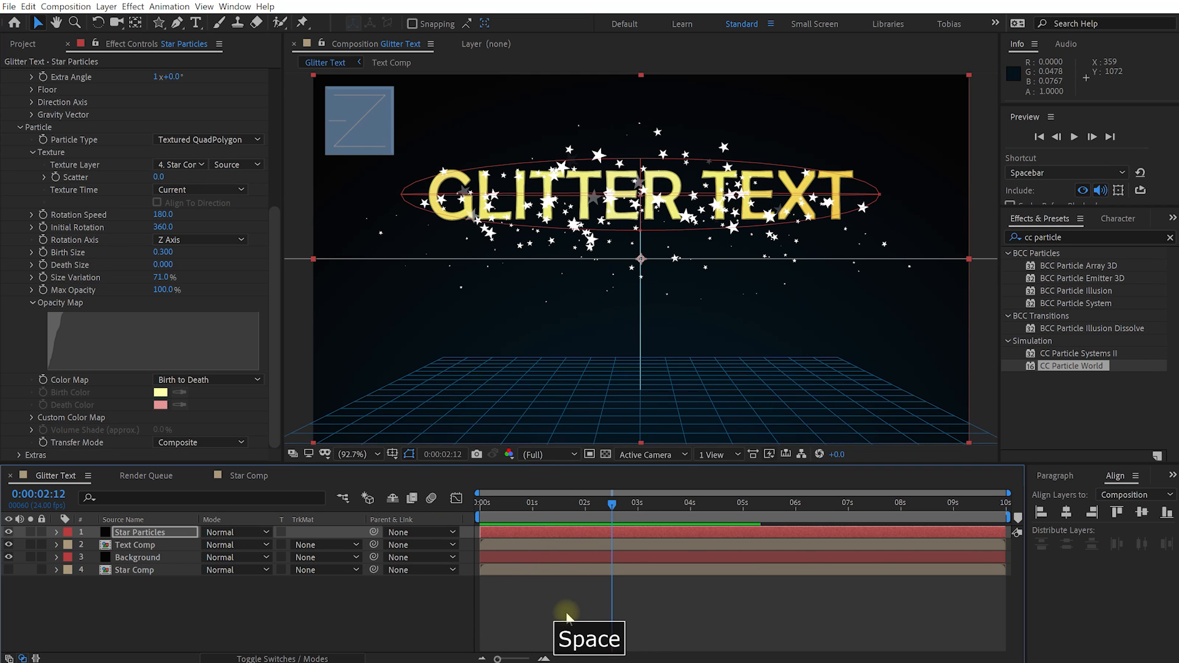
pyautogui.moveTo(616, 506); pyautogui.dragTo(731, 521)
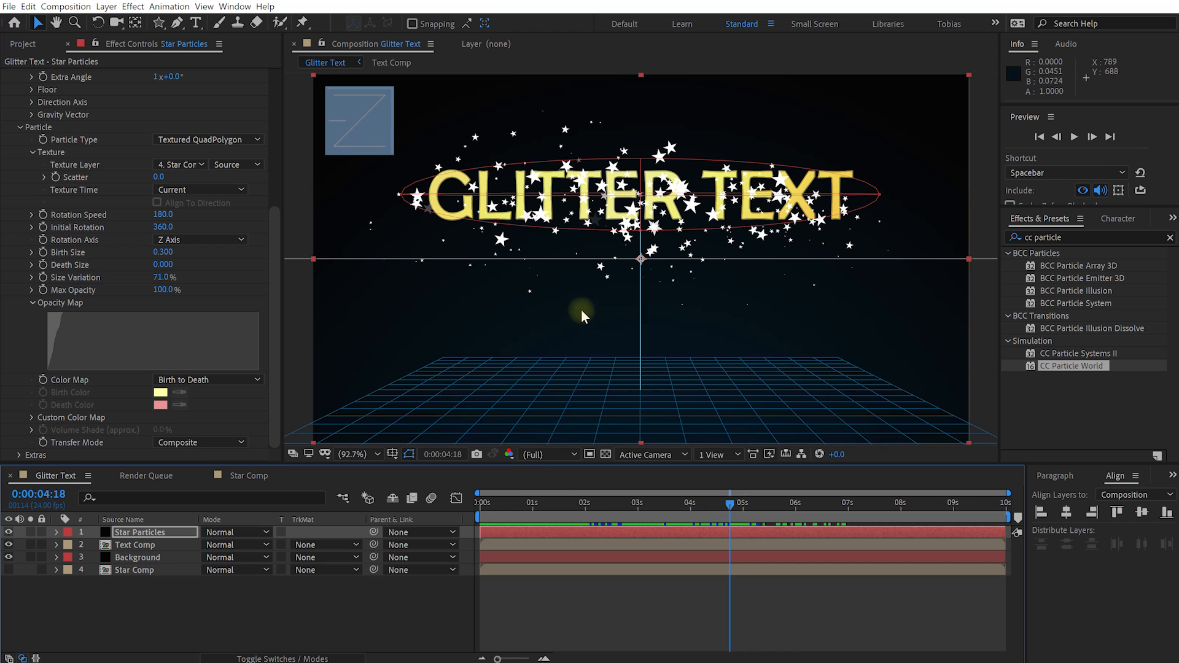
pyautogui.moveTo(729, 500); pyautogui.dragTo(471, 509)
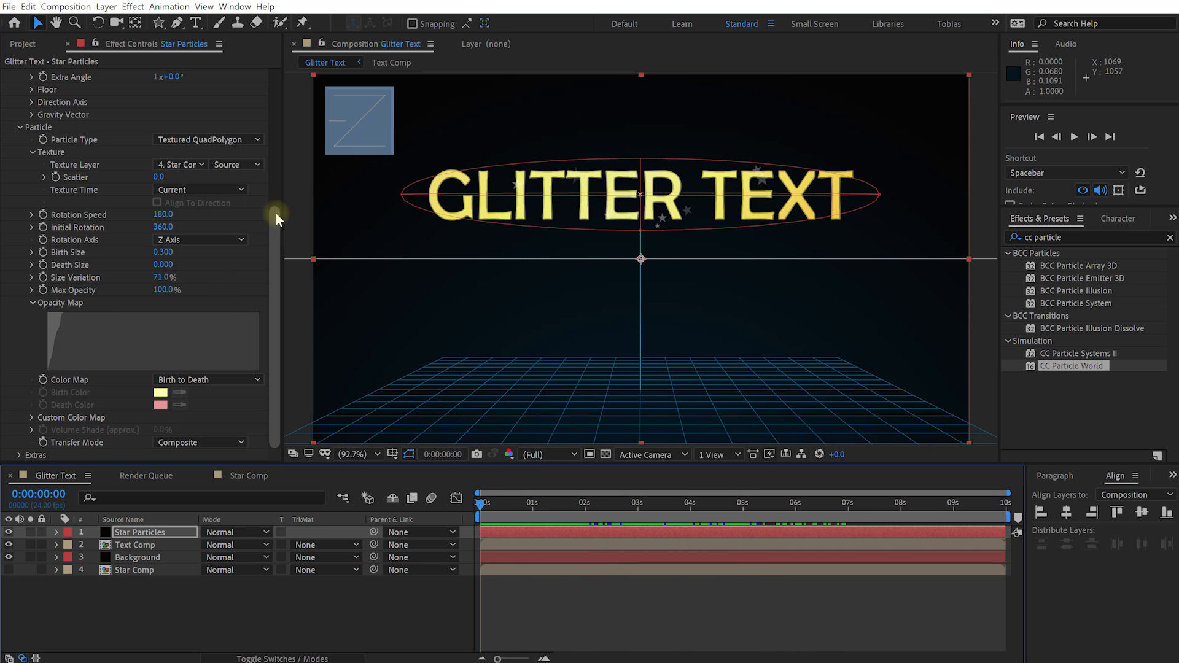
pyautogui.scroll(8, 274, 93)
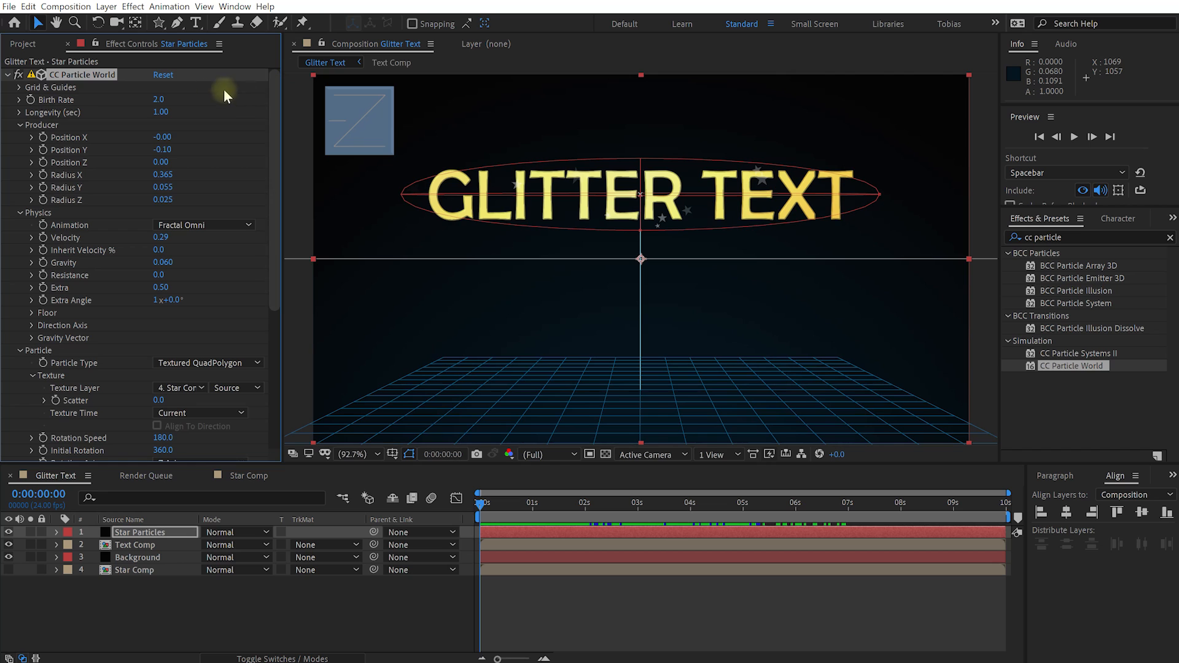
# Keyframe the Star Particles' Birth Rate at 0.0 on the first frame and 2.0 at 0:00:01:00.
pyautogui.click(30, 99)
pyautogui.moveTo(158, 98); pyautogui.dragTo(112, 101)
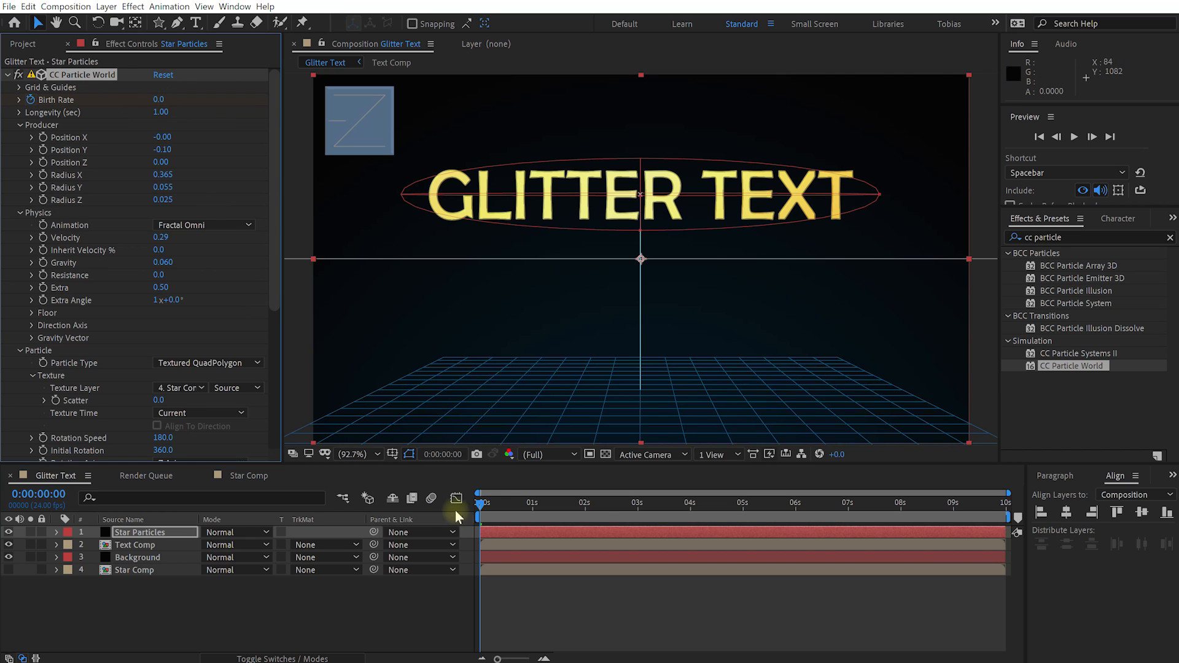
pyautogui.moveTo(481, 502); pyautogui.dragTo(533, 509)
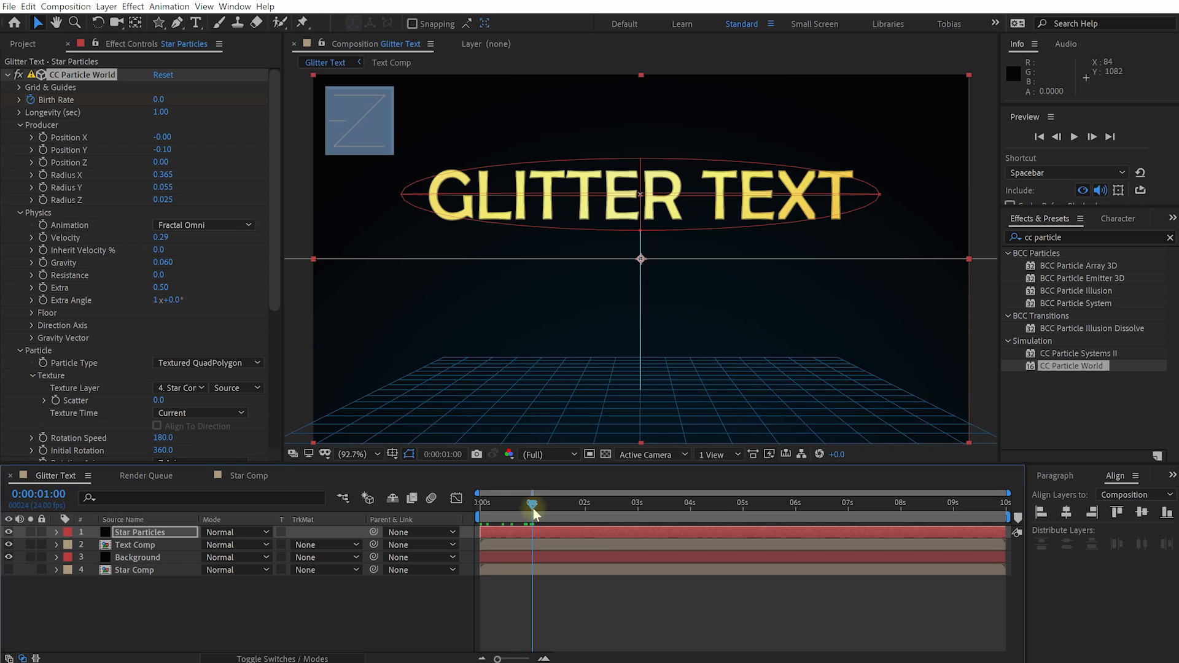
pyautogui.click(158, 99)
pyautogui.write('2')
pyautogui.click(201, 99)
# Reveal the Star Particles layer's Birth Rate keyframes and apply Easy Ease to both of them.
pyautogui.click(143, 535)
pyautogui.press('u')
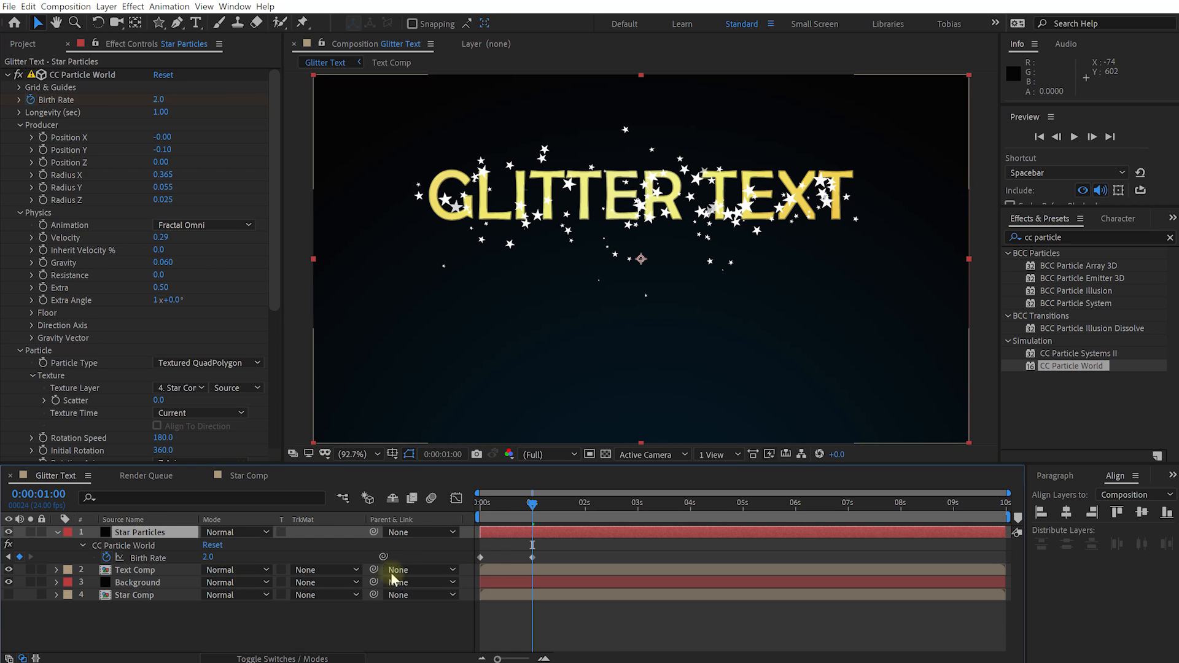
pyautogui.moveTo(560, 547); pyautogui.dragTo(477, 558)
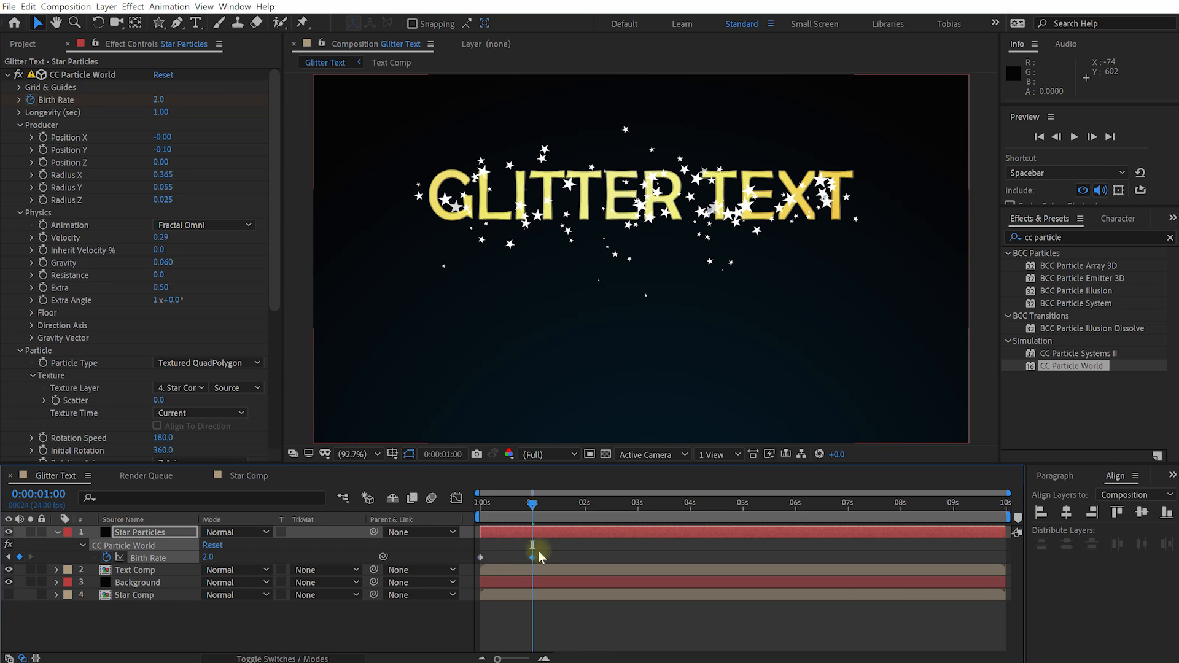
pyautogui.press('F9')
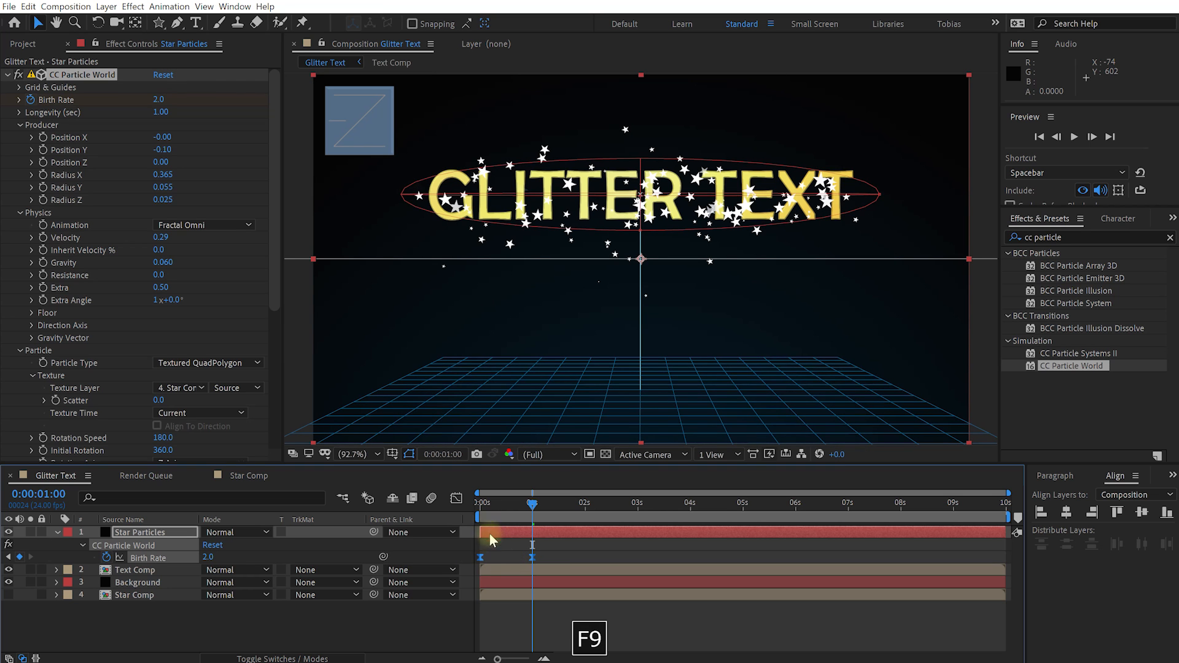
# Add Birth Rate keyframes holding 2.0 at 0:00:04:00 and dropping to 0.0 at 0:00:05:00, and scrub back to check the fade-out.
pyautogui.moveTo(534, 504); pyautogui.dragTo(692, 517)
pyautogui.click(644, 552)
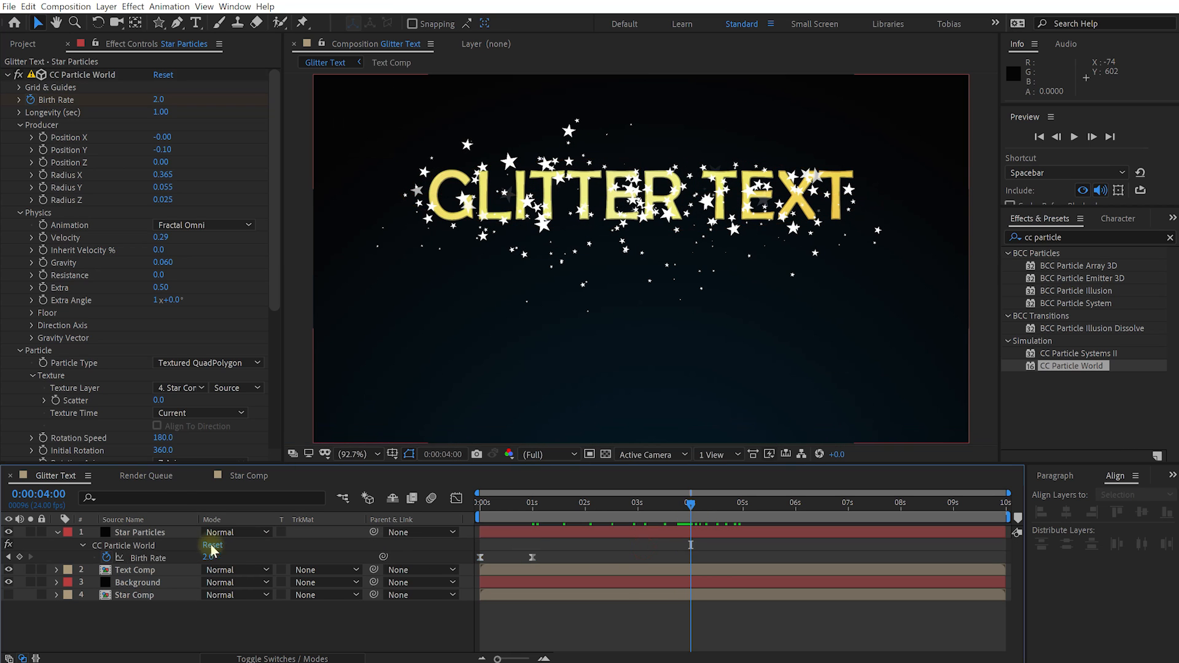
pyautogui.click(20, 557)
pyautogui.click(159, 550)
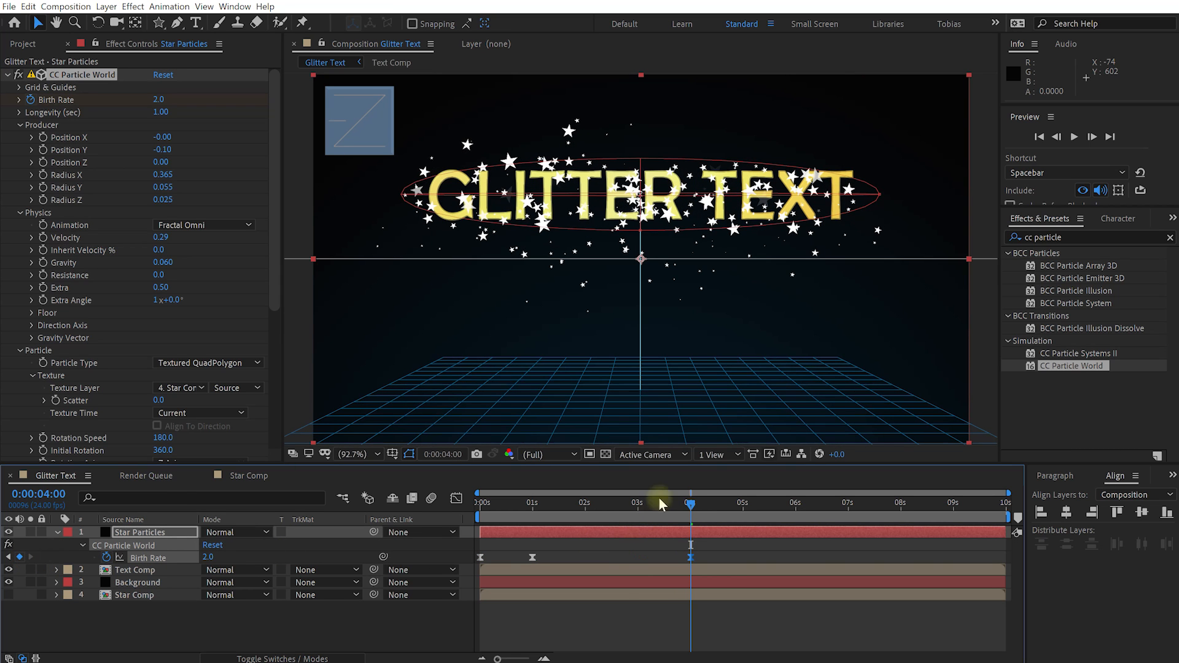
pyautogui.moveTo(691, 511); pyautogui.dragTo(745, 513)
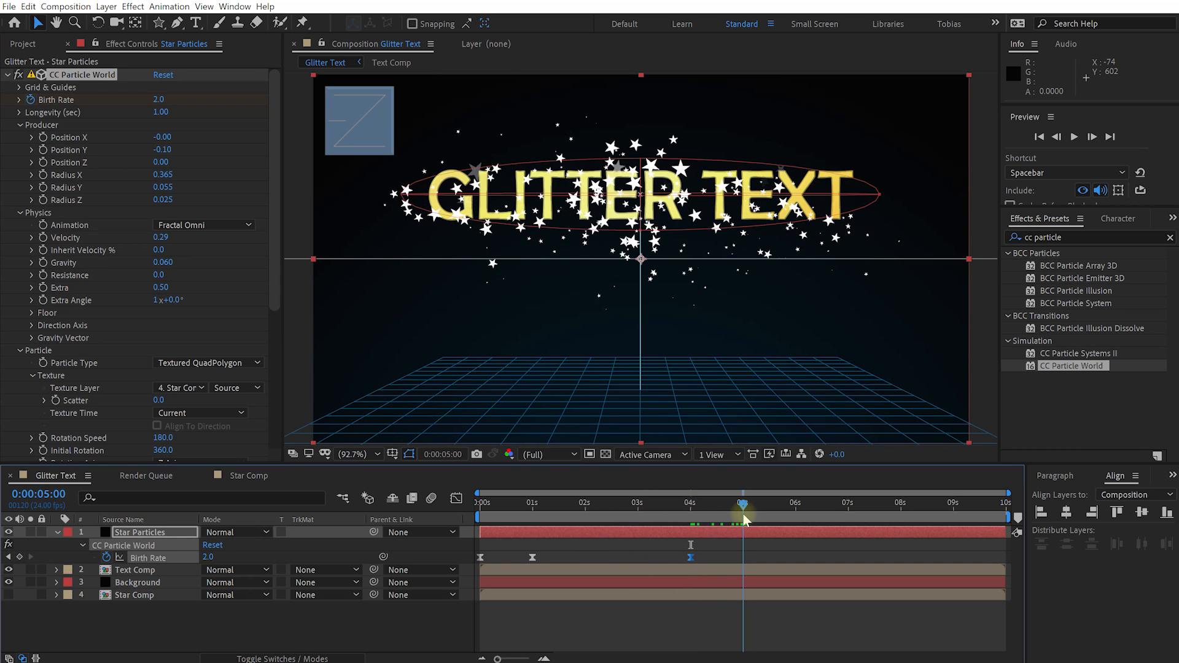
pyautogui.moveTo(208, 557); pyautogui.dragTo(143, 557)
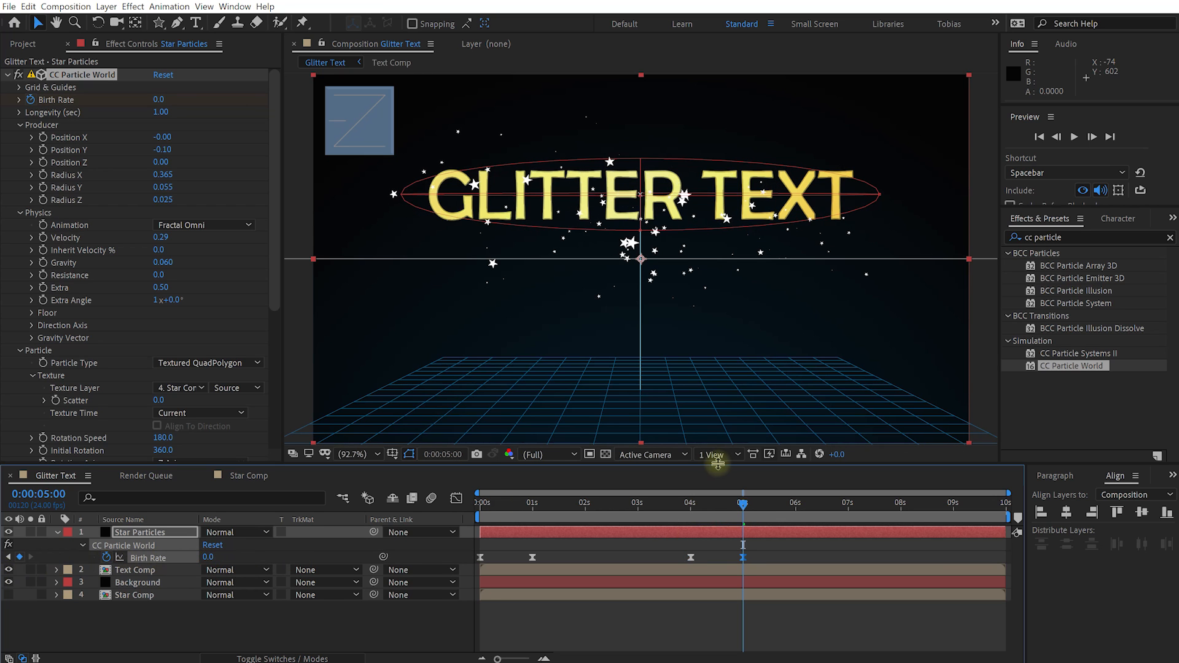
pyautogui.moveTo(743, 505); pyautogui.dragTo(667, 515)
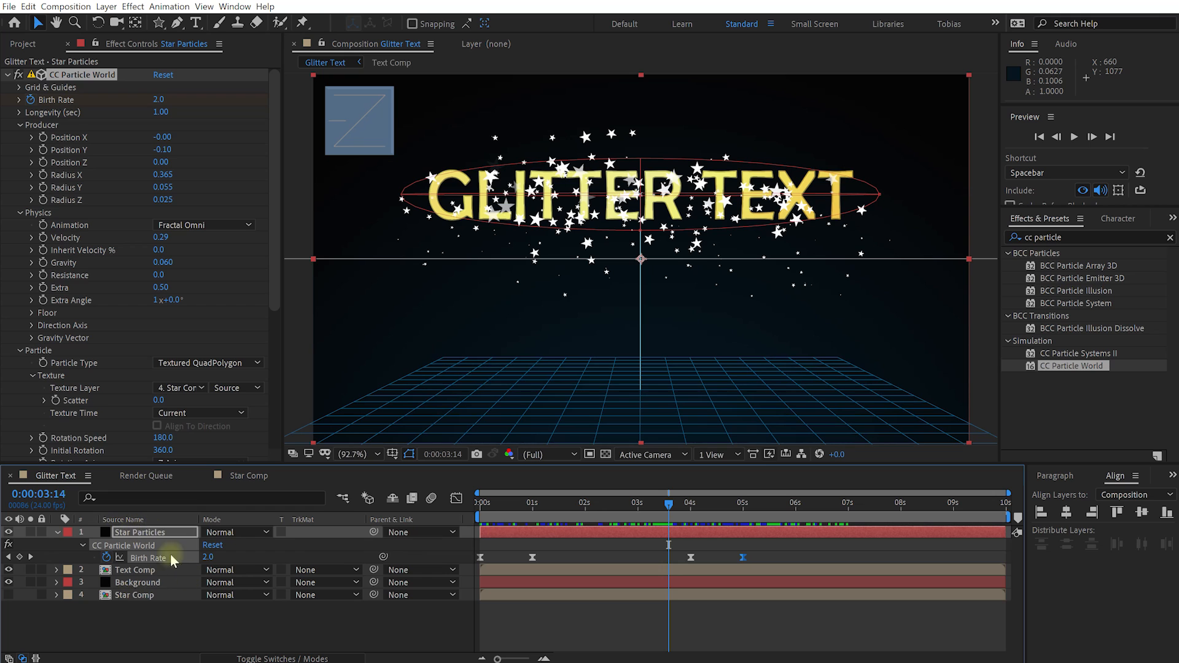
# Enable motion blur for the Star Particles layer and the composition, and scrub through the timeline to check it.
pyautogui.press('F4')
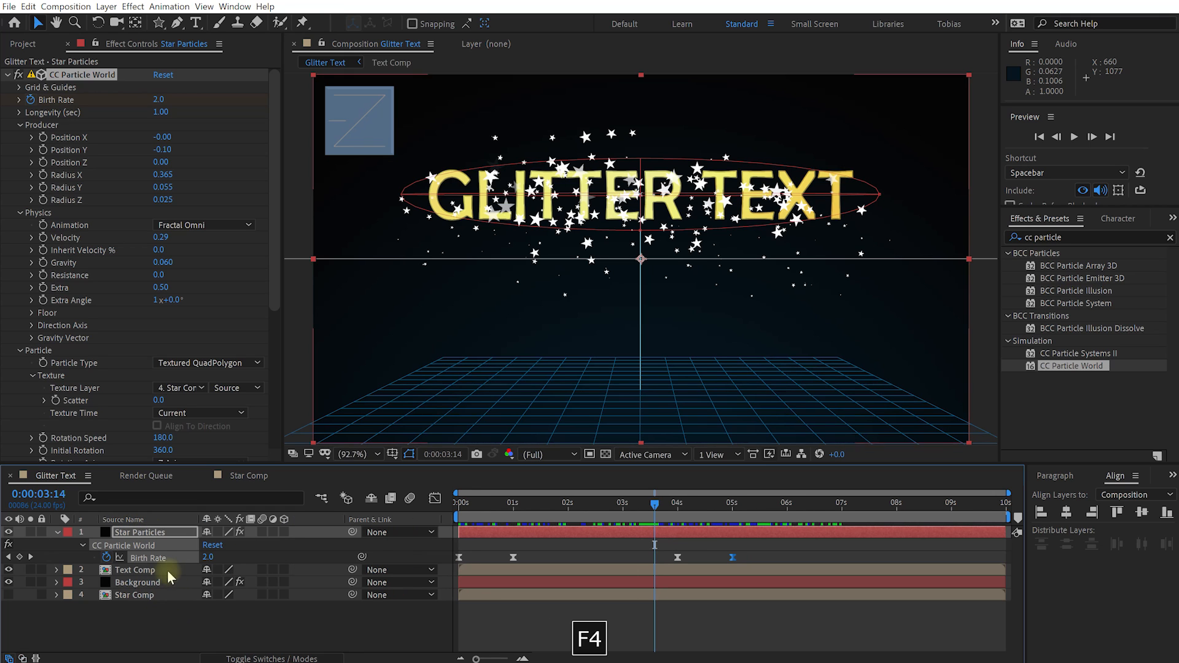
pyautogui.click(263, 532)
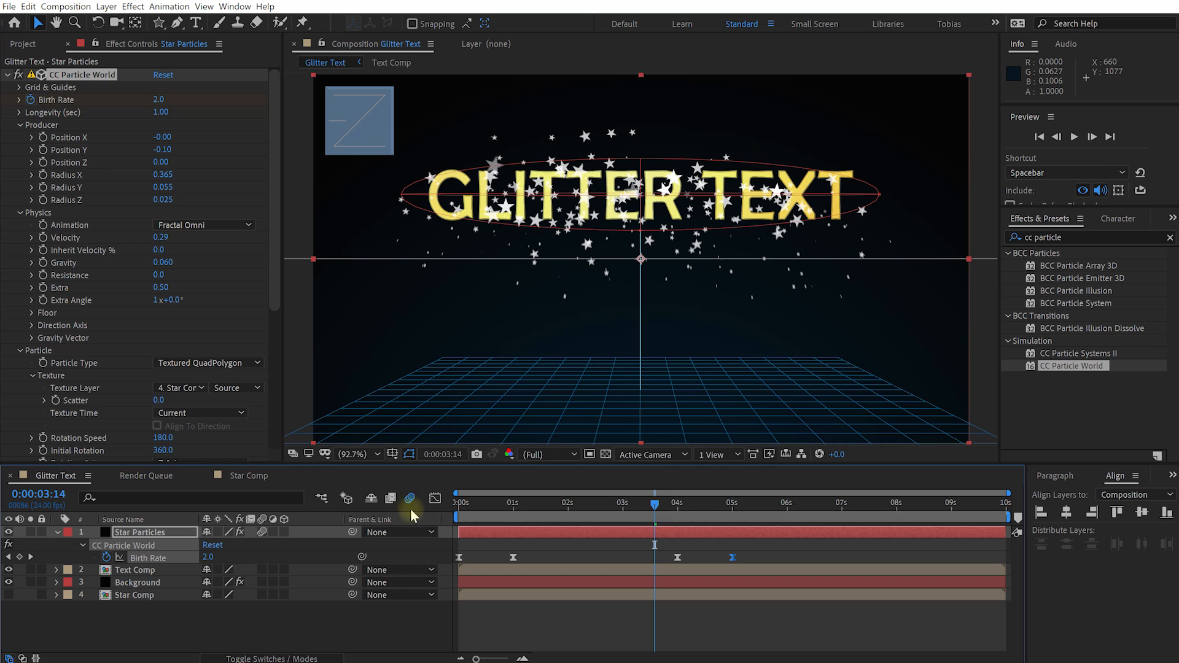
pyautogui.moveTo(655, 504); pyautogui.dragTo(463, 506)
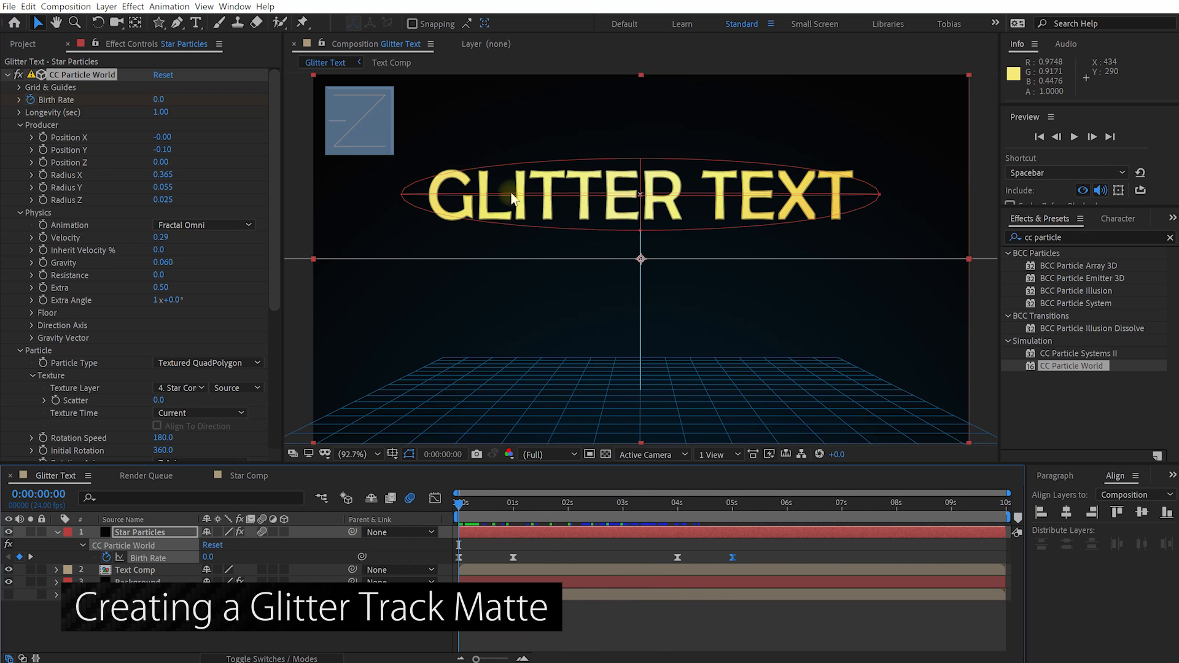
pyautogui.moveTo(459, 506); pyautogui.dragTo(612, 512)
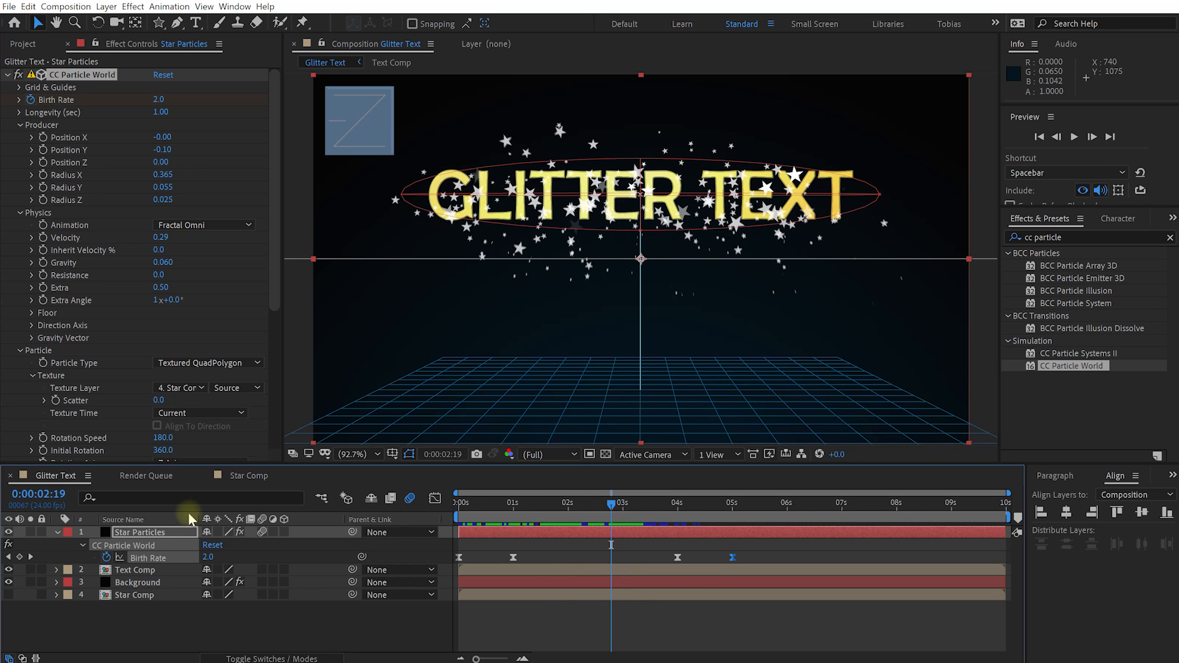
# Duplicate the Star Particles layer and rename the copy as Text Matte.
pyautogui.click(58, 531)
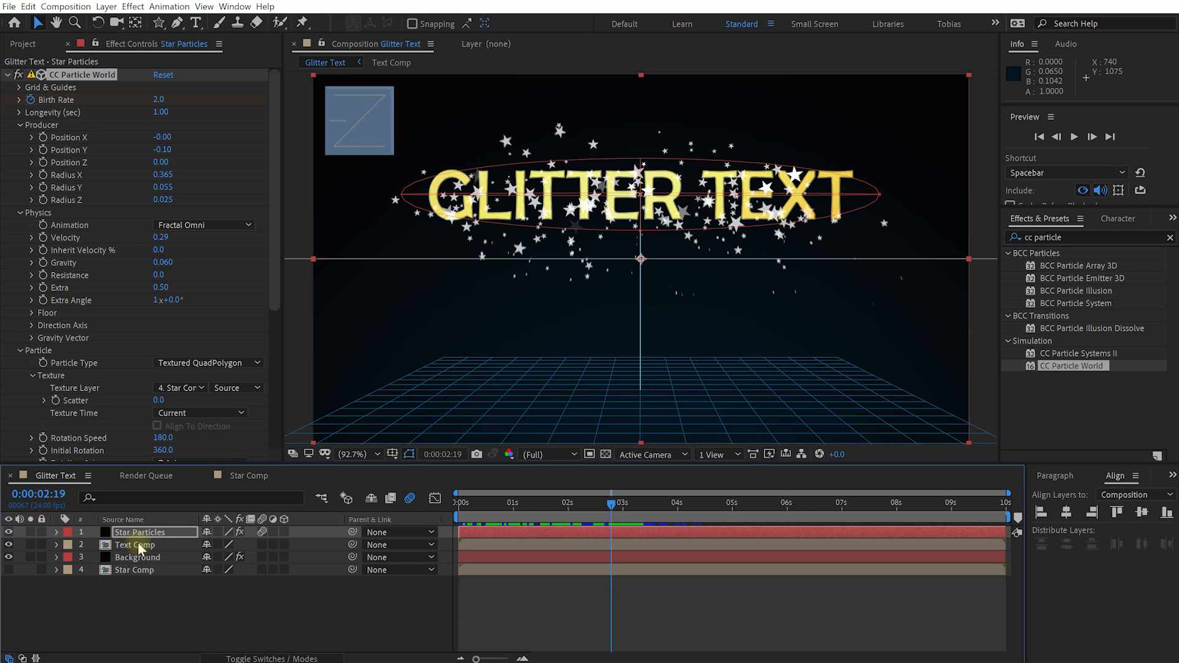
pyautogui.click(135, 533)
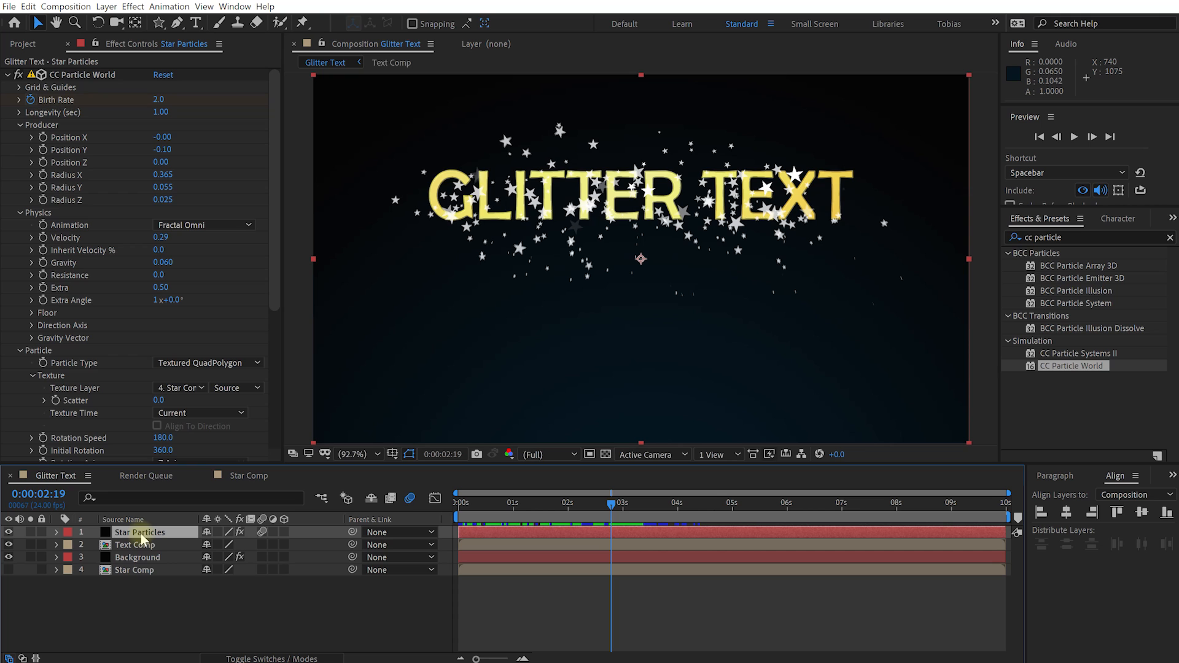
pyautogui.hotkey('ctrl', 'd')
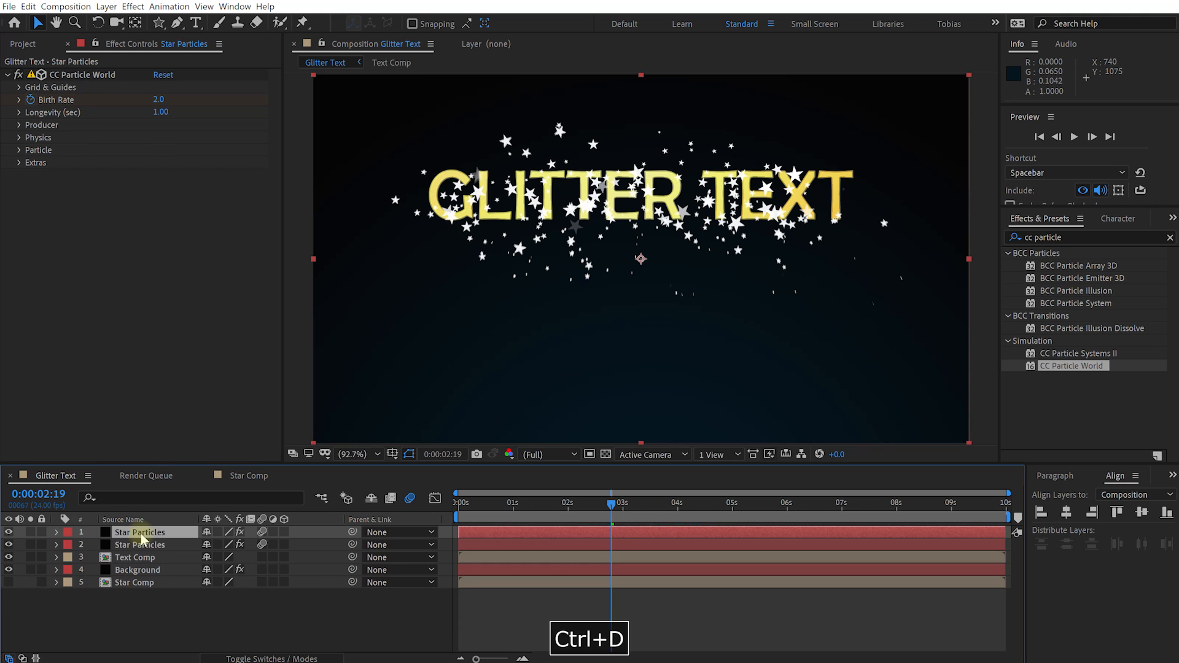
pyautogui.press('Return')
pyautogui.write('Text Matte')
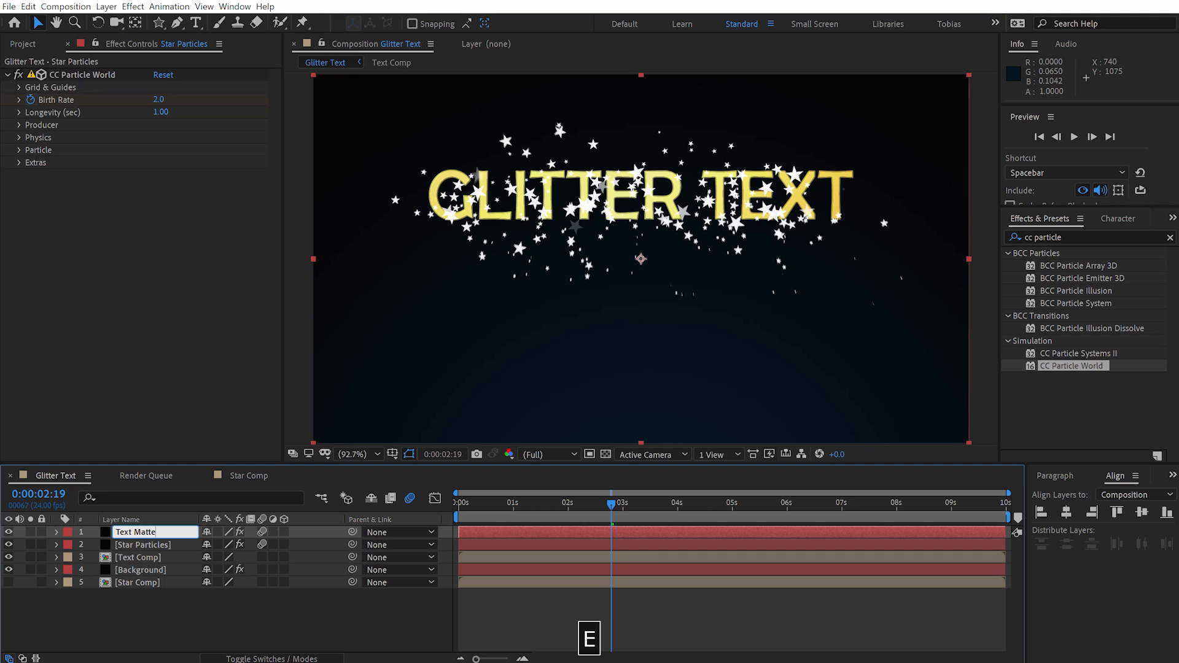
pyautogui.click(134, 535)
# Move the Text Matte layer directly above Text Comp and hide the Star Particles layer.
pyautogui.moveTo(134, 536); pyautogui.dragTo(142, 555)
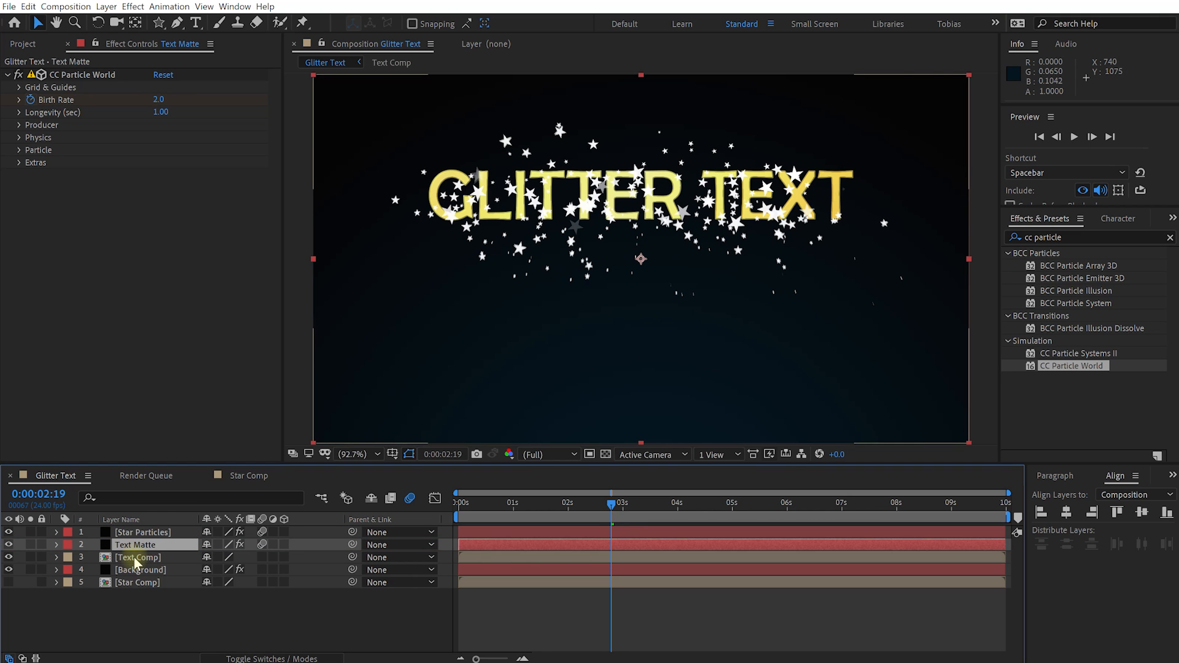
pyautogui.click(134, 557)
pyautogui.click(133, 547)
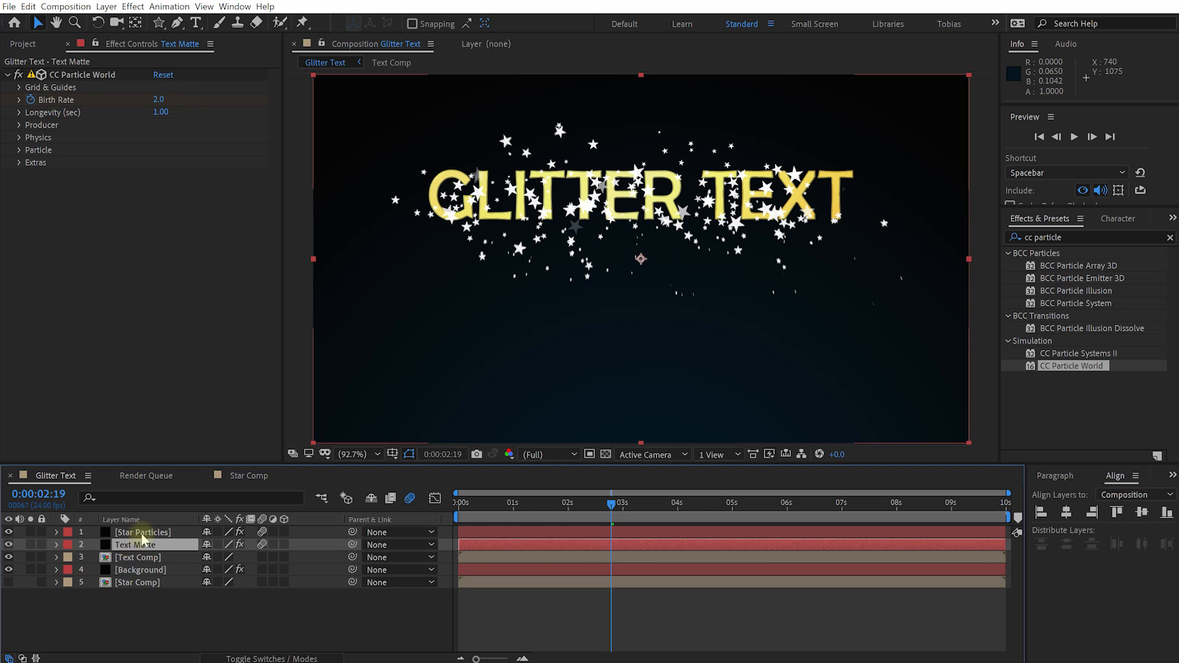
pyautogui.click(9, 531)
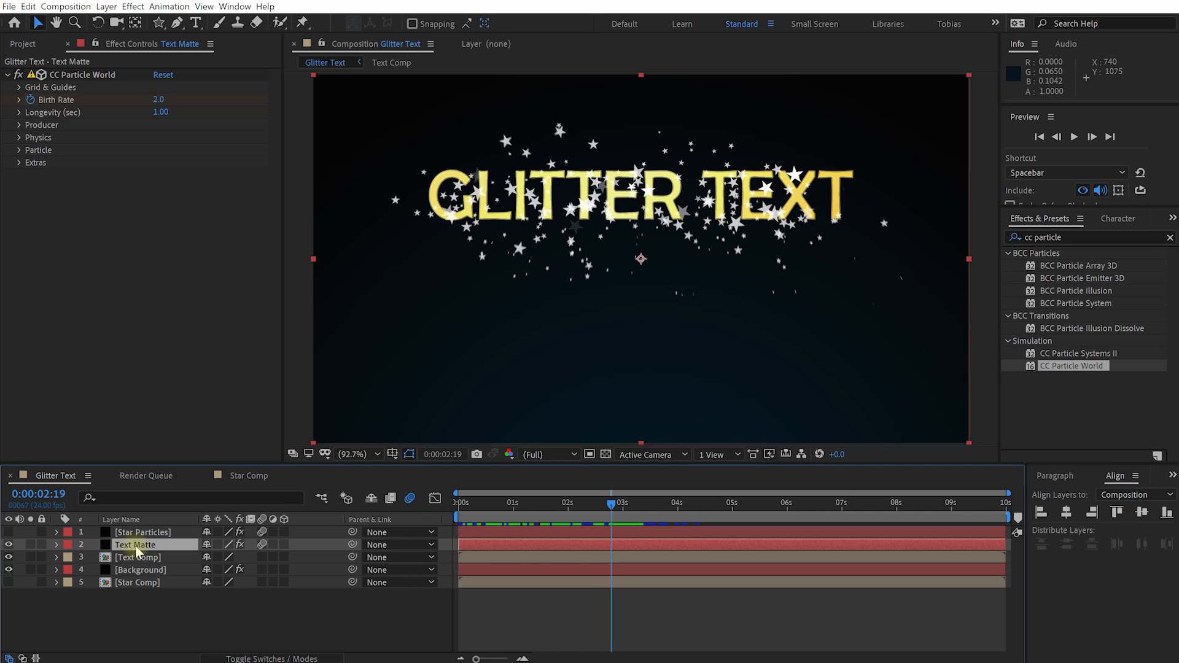
# Enlarge the Text Matte particle producer to Radius X 0.455 and Radius Y 0.155, and scrub to check the coverage.
pyautogui.click(77, 76)
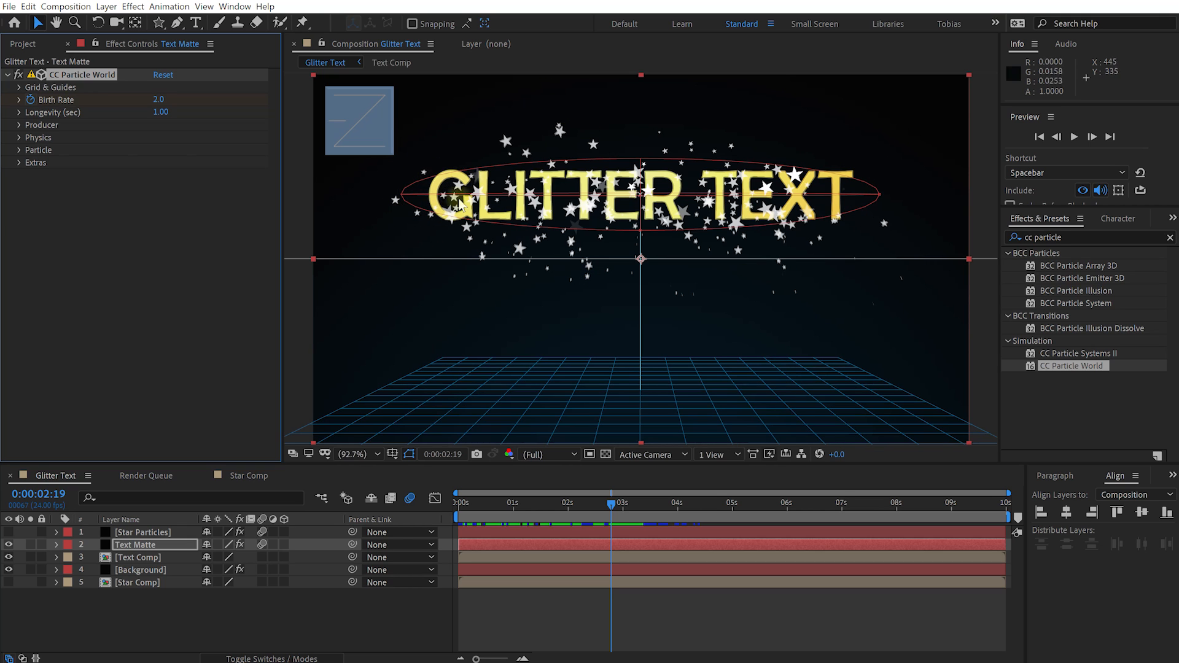
pyautogui.click(20, 125)
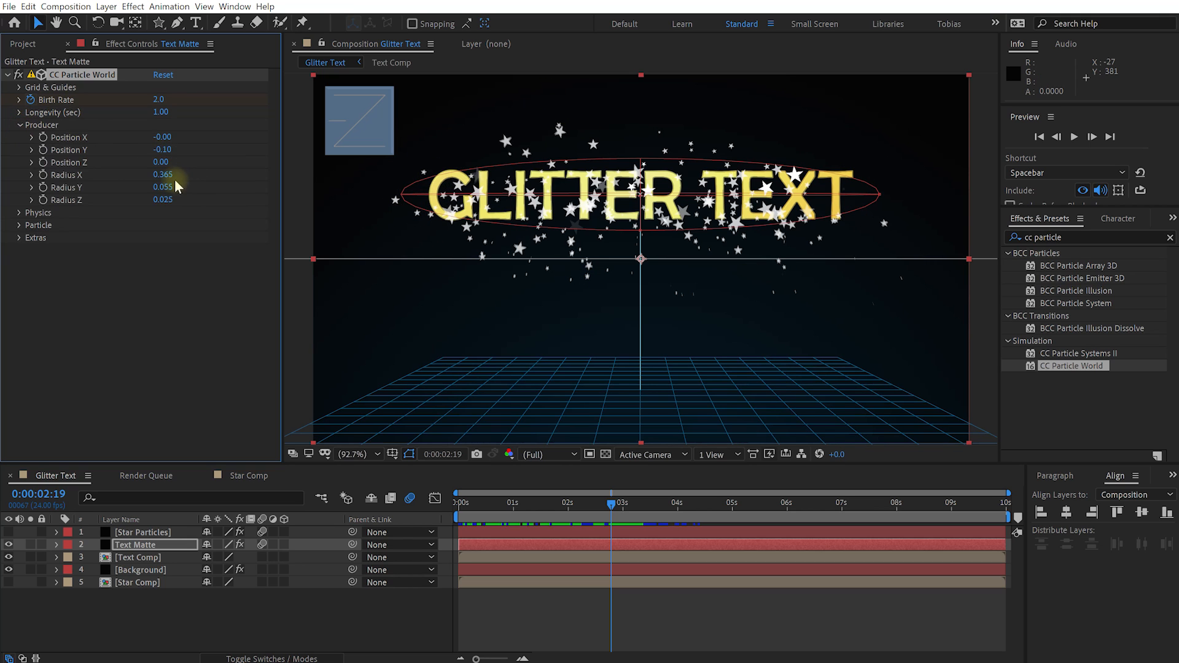
pyautogui.moveTo(167, 175); pyautogui.dragTo(174, 187)
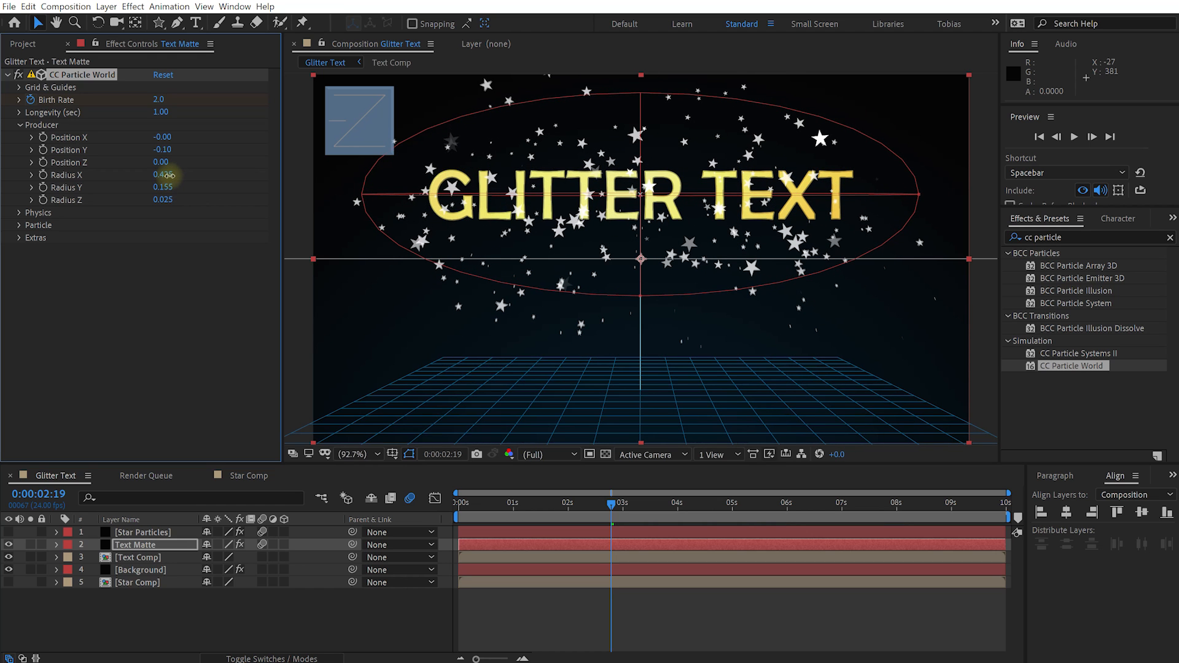
pyautogui.moveTo(169, 175); pyautogui.dragTo(167, 175)
pyautogui.moveTo(582, 502); pyautogui.dragTo(538, 503)
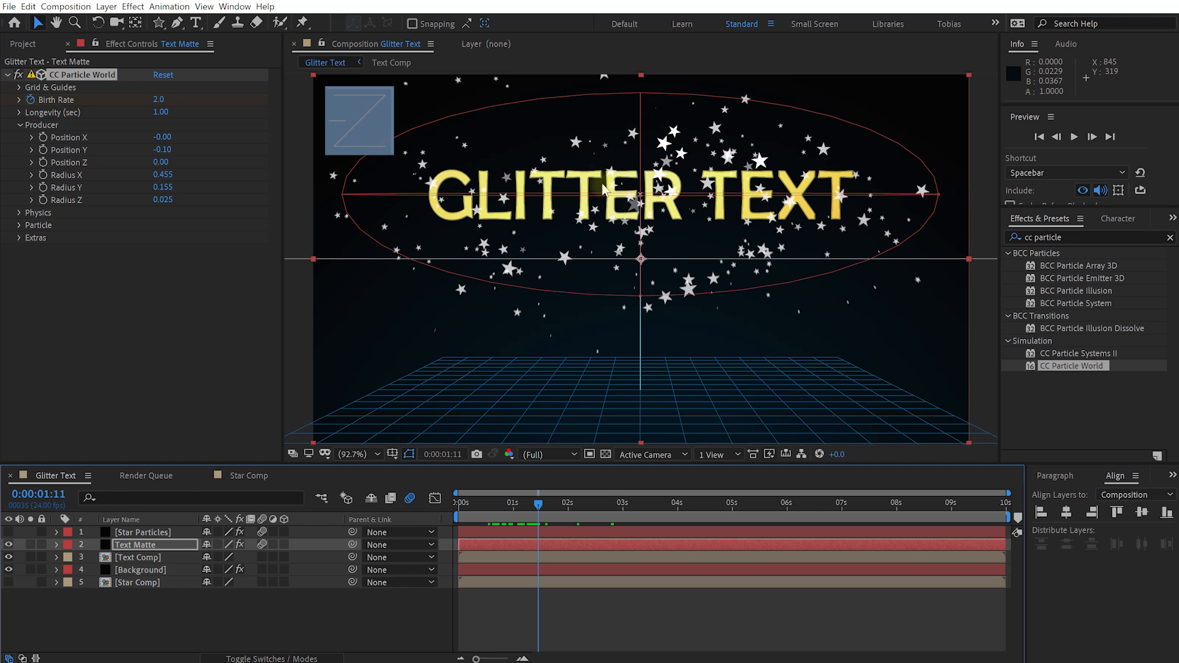
# Set the Text Matte particles' Velocity and Gravity to 0, and scrub the timeline to check their motion.
pyautogui.click(19, 213)
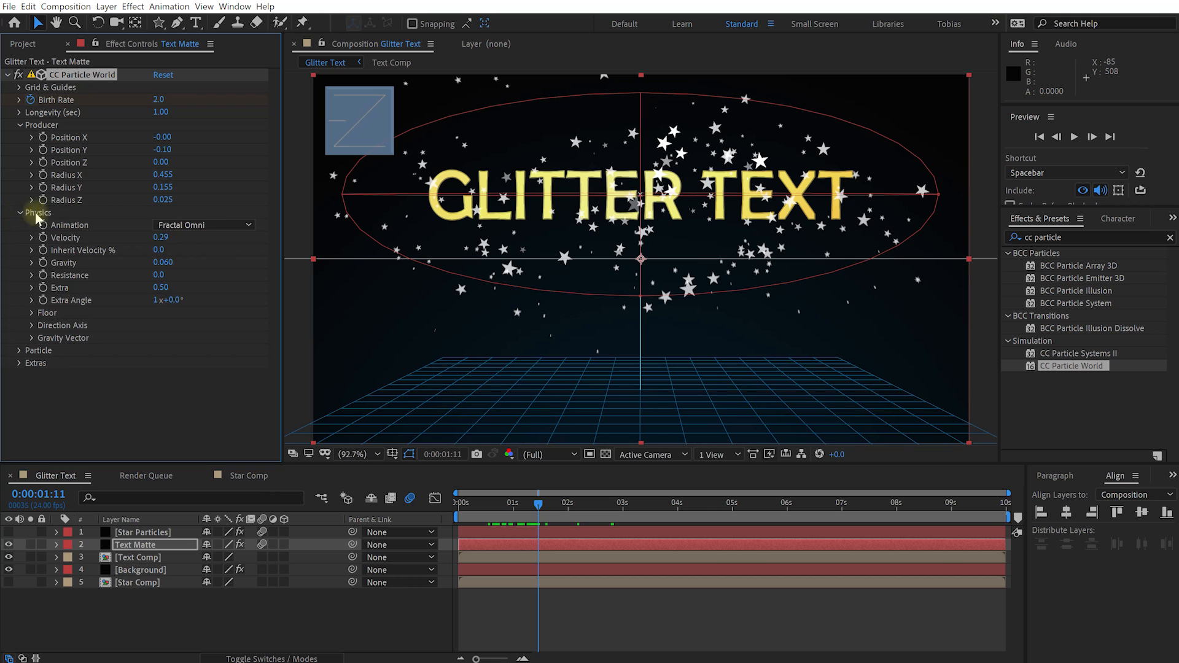
pyautogui.click(159, 238)
pyautogui.hotkey('ctrl', 'z')
pyautogui.write('0')
pyautogui.press('Return')
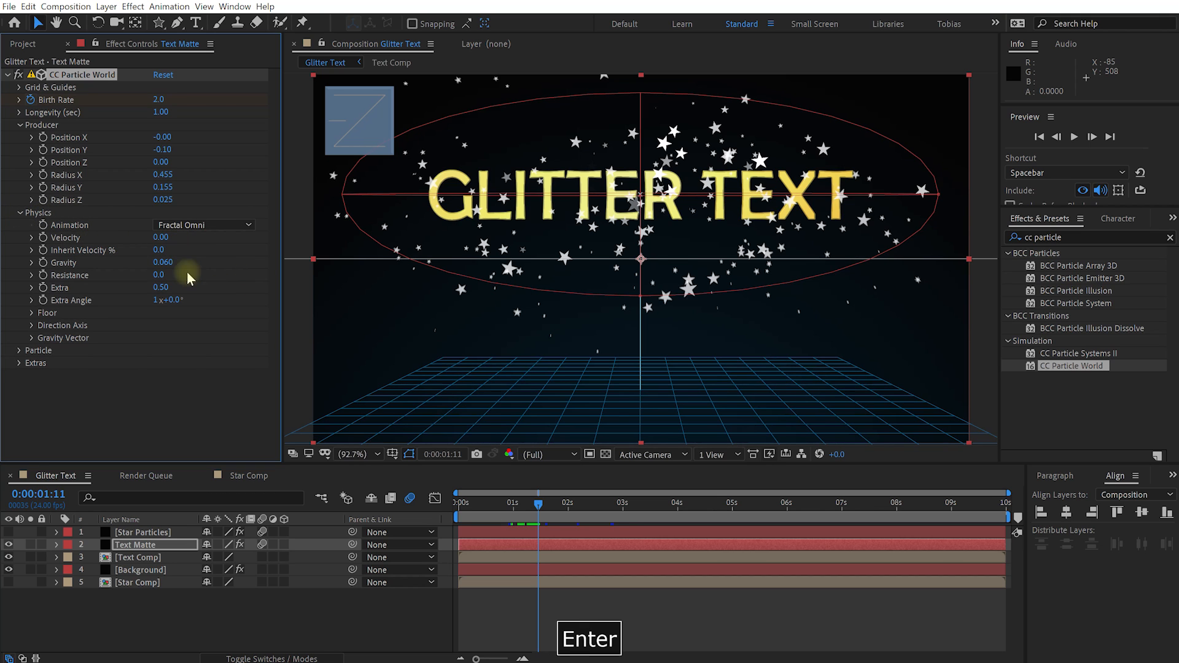
pyautogui.click(160, 262)
pyautogui.write('0')
pyautogui.press('Return')
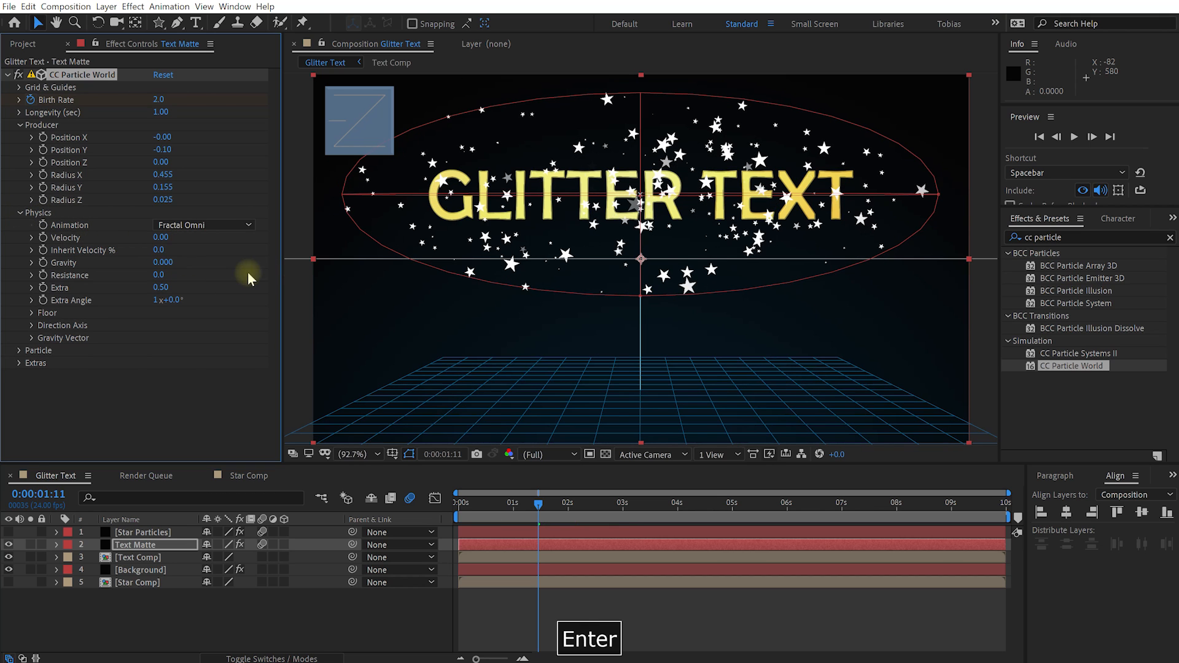
pyautogui.moveTo(538, 504)
pyautogui.mouseDown()
pyautogui.moveTo(783, 507)
pyautogui.moveTo(524, 507)
pyautogui.mouseUp()
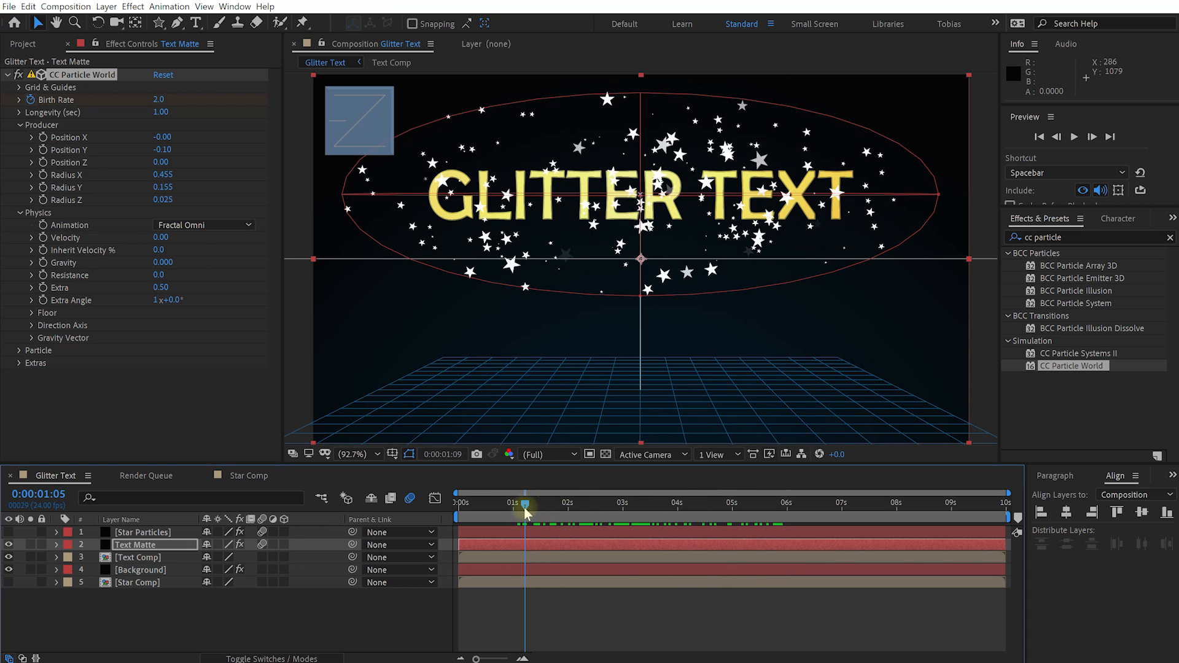
# Set the Text Matte particles' Longevity to 10 seconds and scrub ahead to check the buildup over the text.
pyautogui.click(162, 112)
pyautogui.write('10')
pyautogui.press('Return')
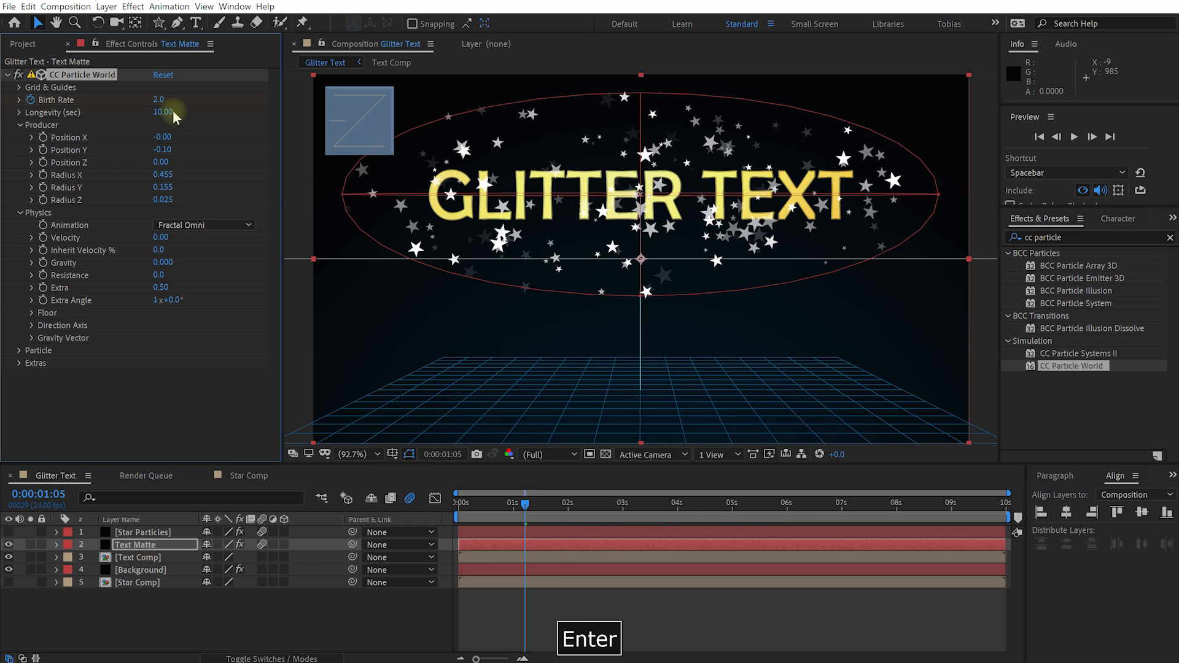
pyautogui.moveTo(530, 498); pyautogui.dragTo(655, 517)
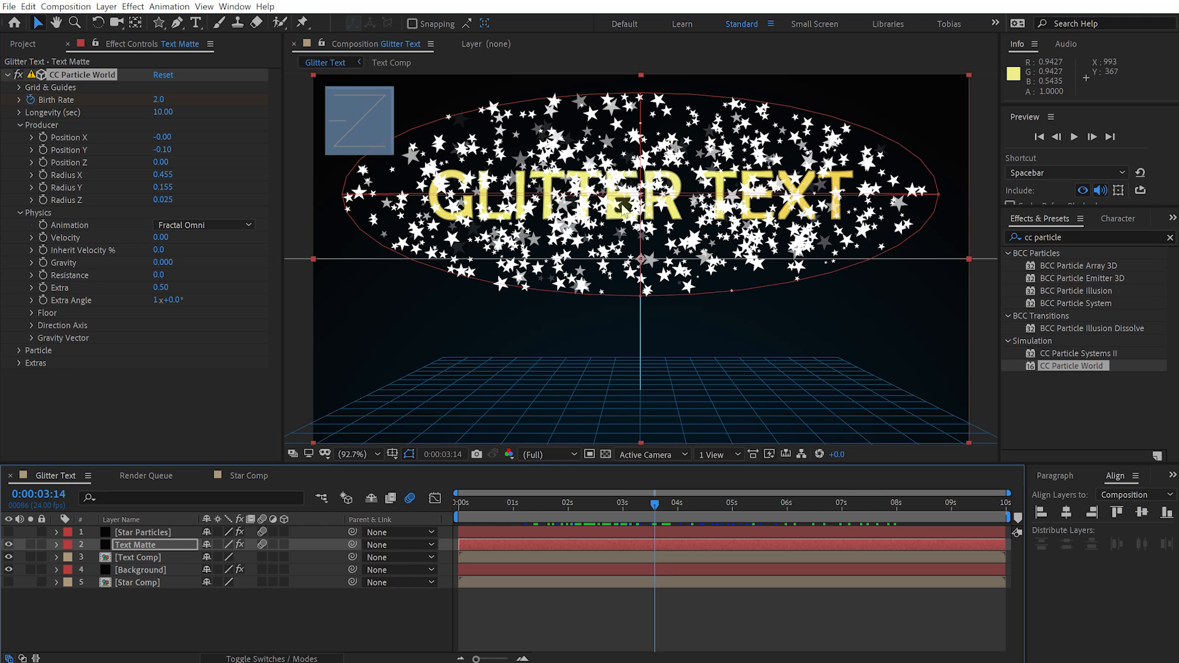
# Set the Text Matte particles' Rotation Speed and Initial Rotation to 0.
pyautogui.click(19, 350)
pyautogui.scroll(-5, 27, 245)
pyautogui.click(163, 229)
pyautogui.write('0')
pyautogui.scroll(-1, 178, 226)
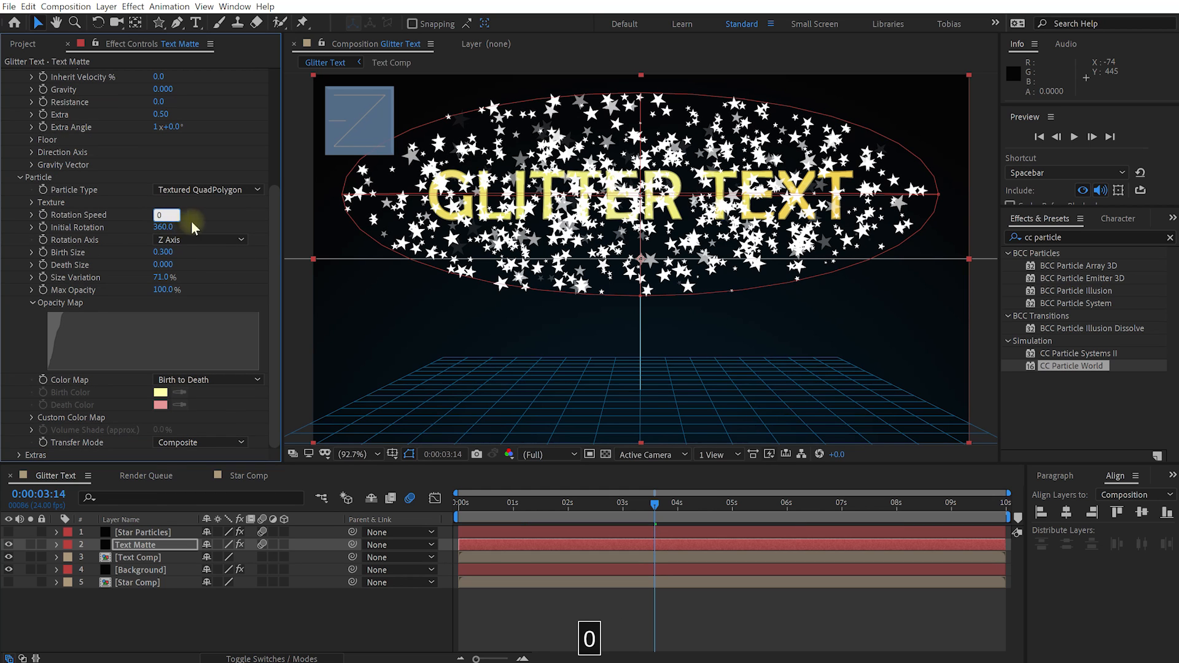
pyautogui.click(165, 228)
pyautogui.write('0')
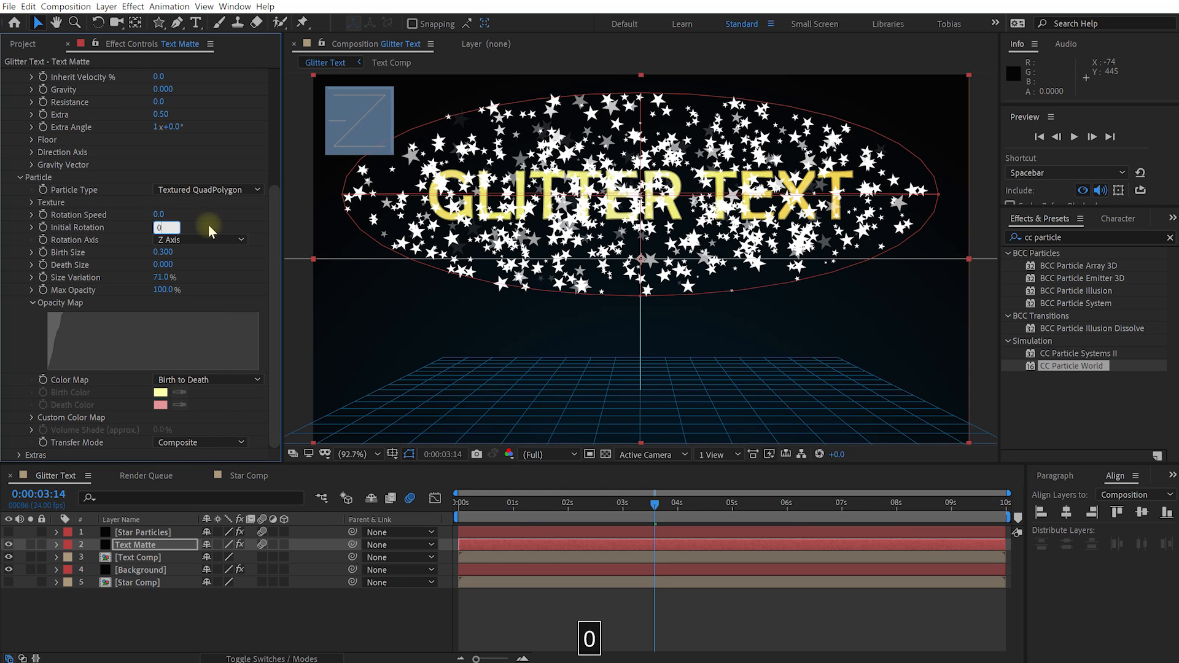
pyautogui.press('Return')
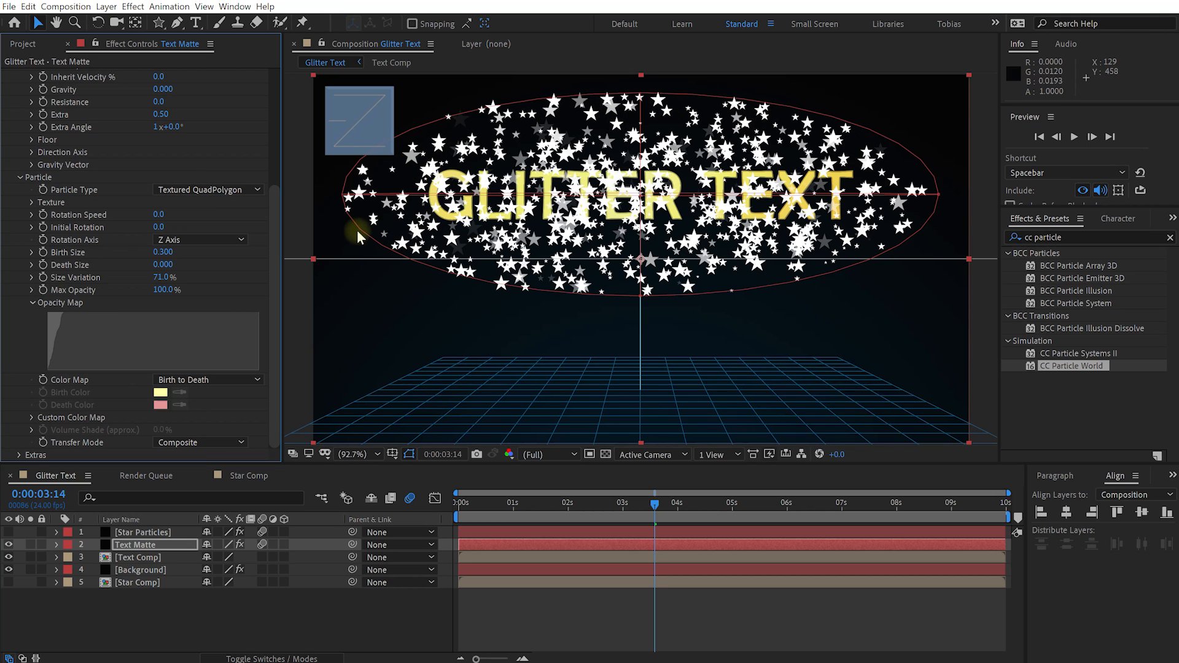
# Reveal the Text Matte layer's Birth Rate keyframes and set the one at 1 second to 20.
pyautogui.click(142, 547)
pyautogui.press('u')
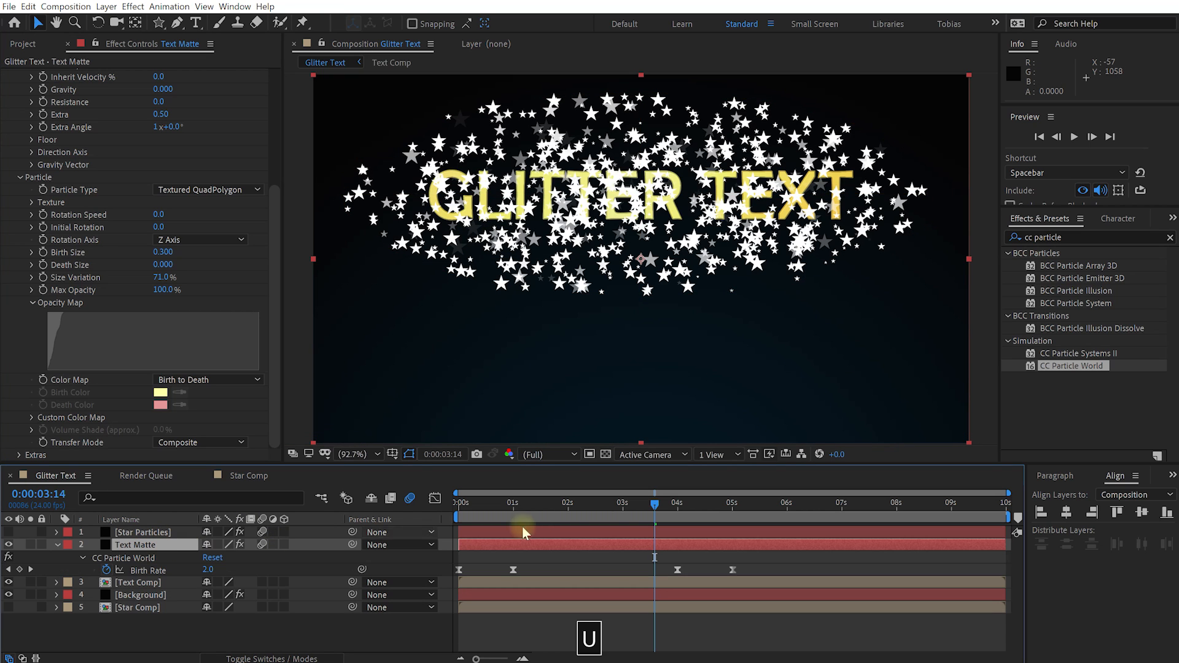
pyautogui.press('j')
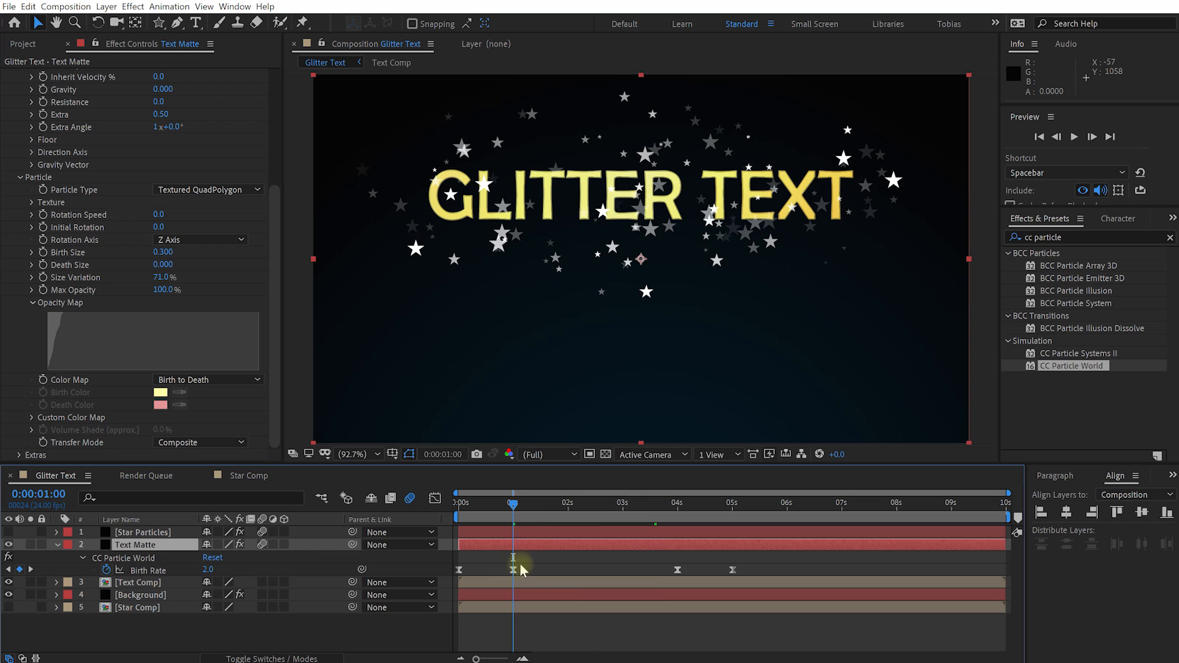
pyautogui.click(513, 570)
pyautogui.write('20')
pyautogui.press('Return')
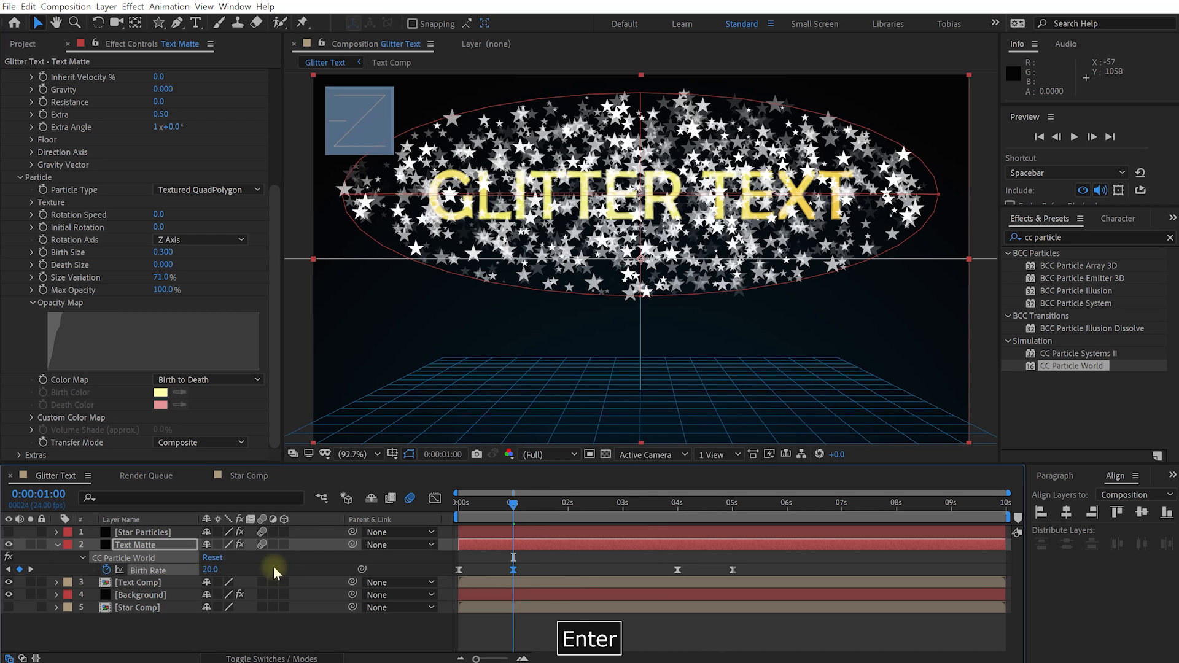
# Set the Text Matte's Birth Rate keyframe at 4 seconds to 20, and scrub ahead to check the coverage of the text.
pyautogui.moveTo(539, 507); pyautogui.dragTo(679, 509)
pyautogui.click(226, 574)
pyautogui.write('20')
pyautogui.press('Return')
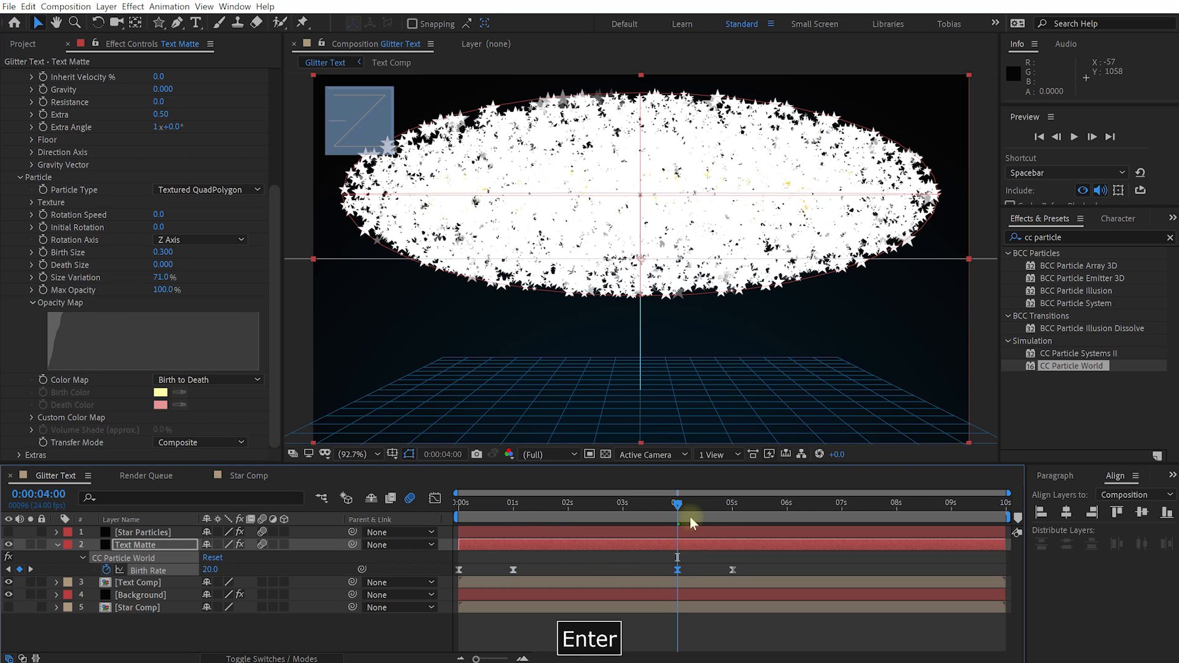
pyautogui.moveTo(690, 516); pyautogui.dragTo(767, 507)
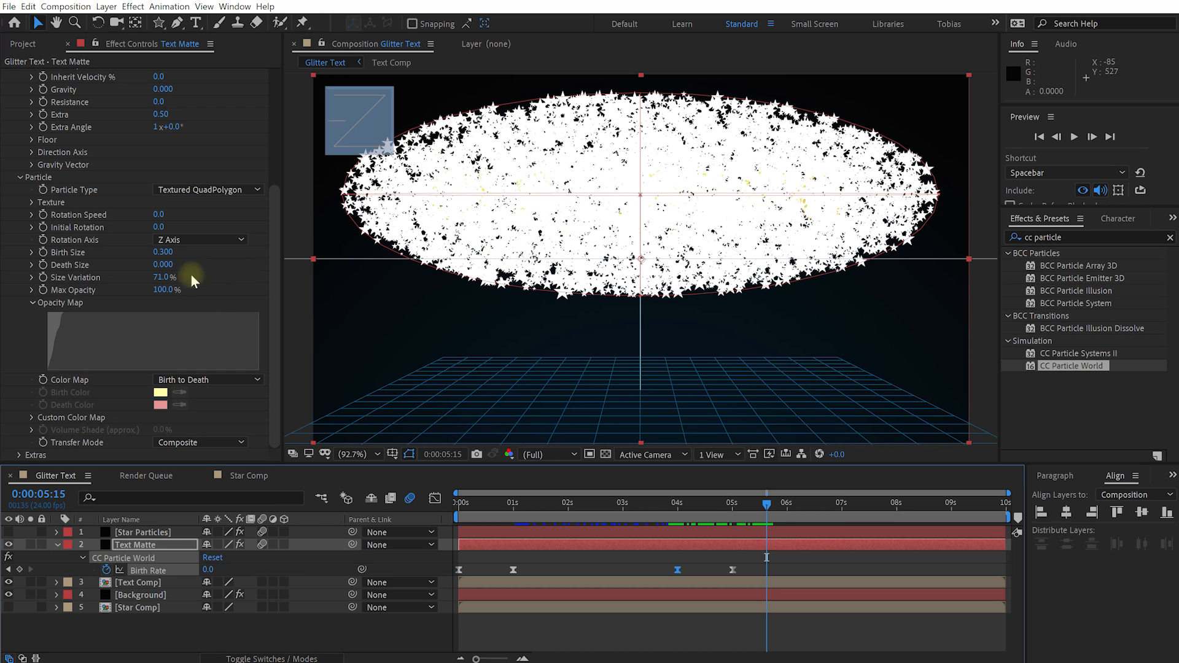
# Raise the Text Matte particles' Death Size to 1.010 and, after scrubbing back near the start, reduce their Birth Size to 0.
pyautogui.moveTo(180, 260); pyautogui.dragTo(242, 267)
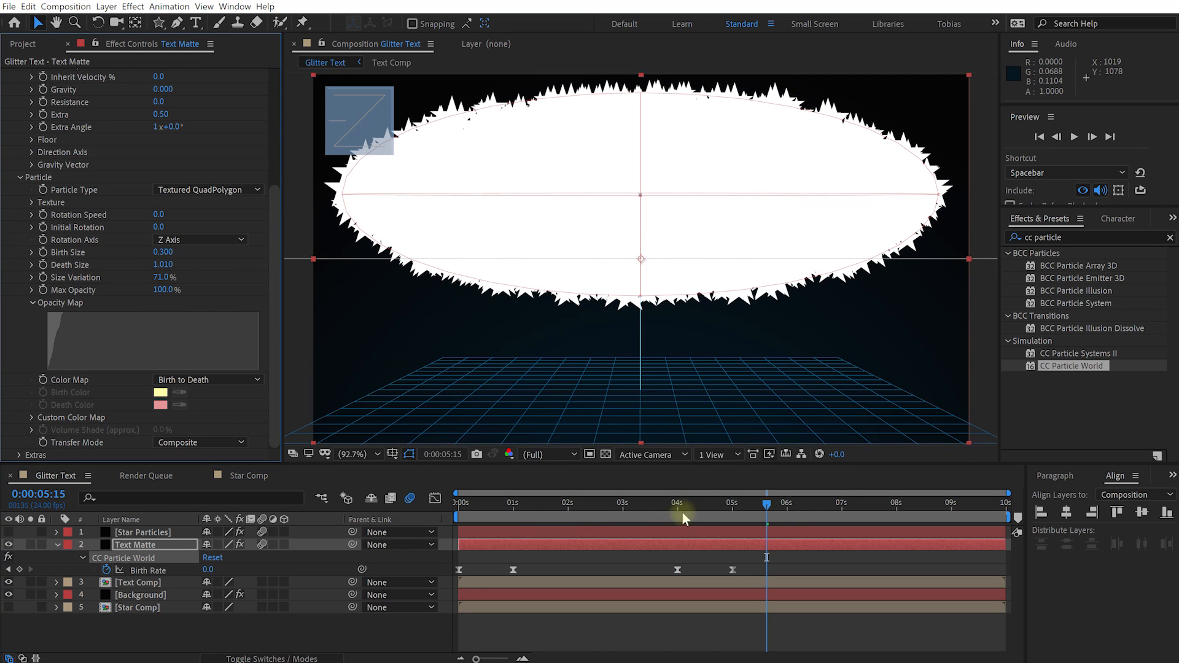
pyautogui.moveTo(653, 503); pyautogui.dragTo(483, 528)
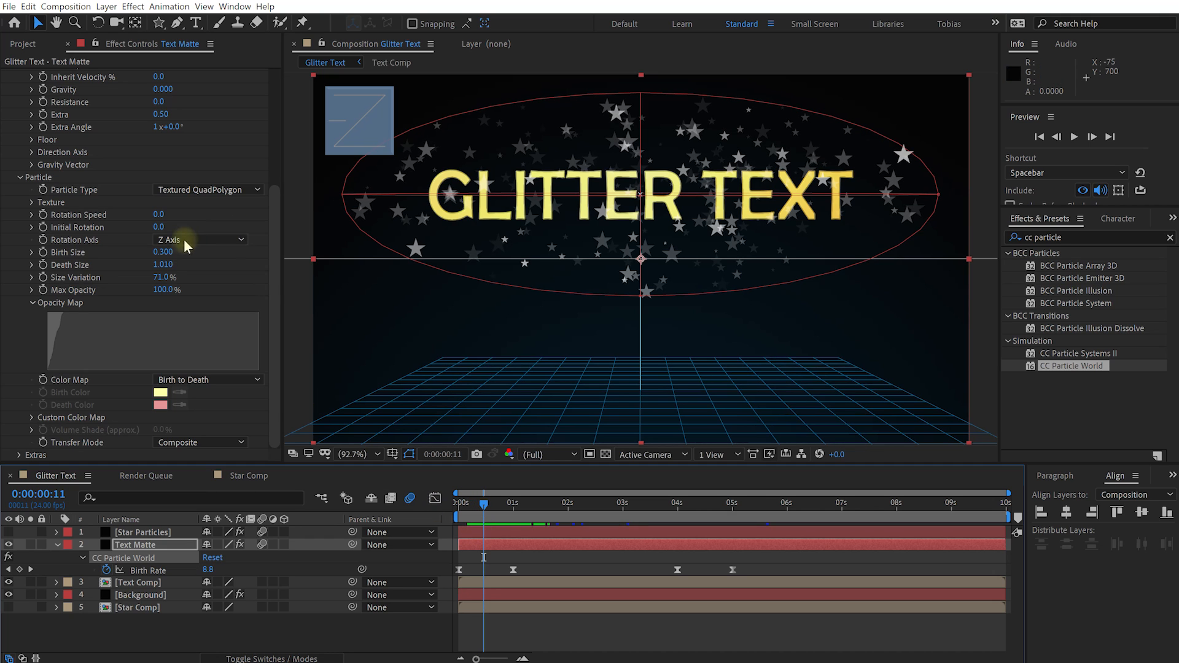
pyautogui.moveTo(166, 252); pyautogui.dragTo(122, 255)
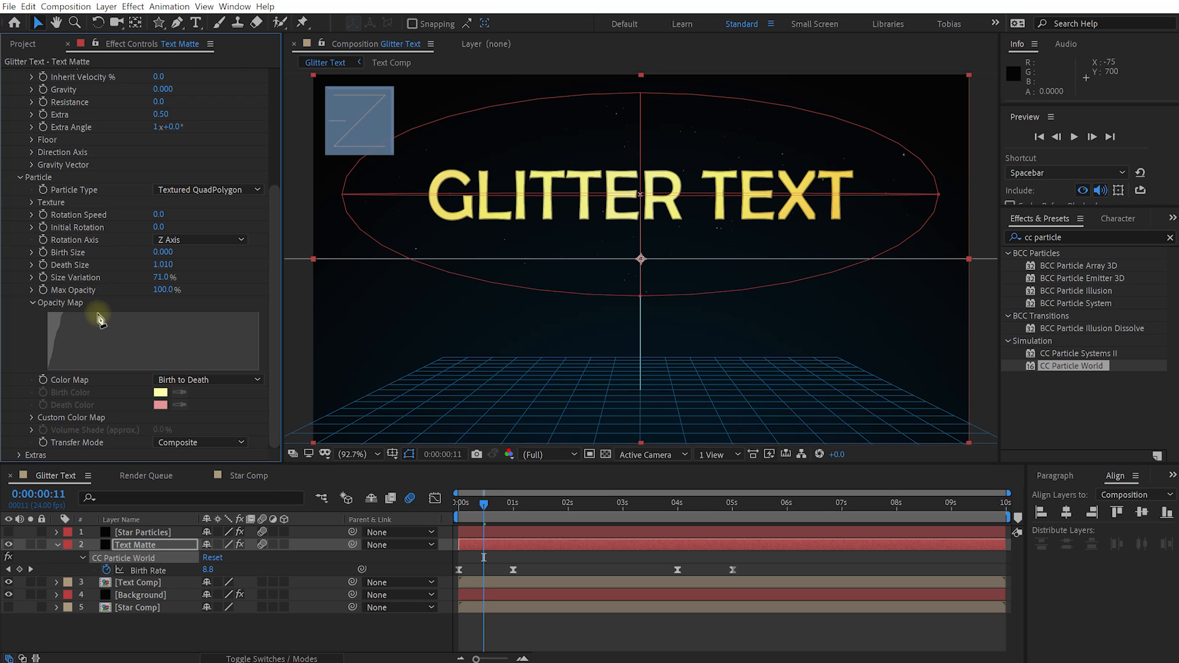
# Fill the Text Matte's Opacity Map to full opacity and raise Death Size to 1.710, scrubbing to check how the particles grow.
pyautogui.moveTo(96, 319)
pyautogui.mouseDown()
pyautogui.moveTo(31, 311)
pyautogui.moveTo(54, 297)
pyautogui.moveTo(301, 291)
pyautogui.mouseUp()
pyautogui.moveTo(485, 503); pyautogui.dragTo(710, 520)
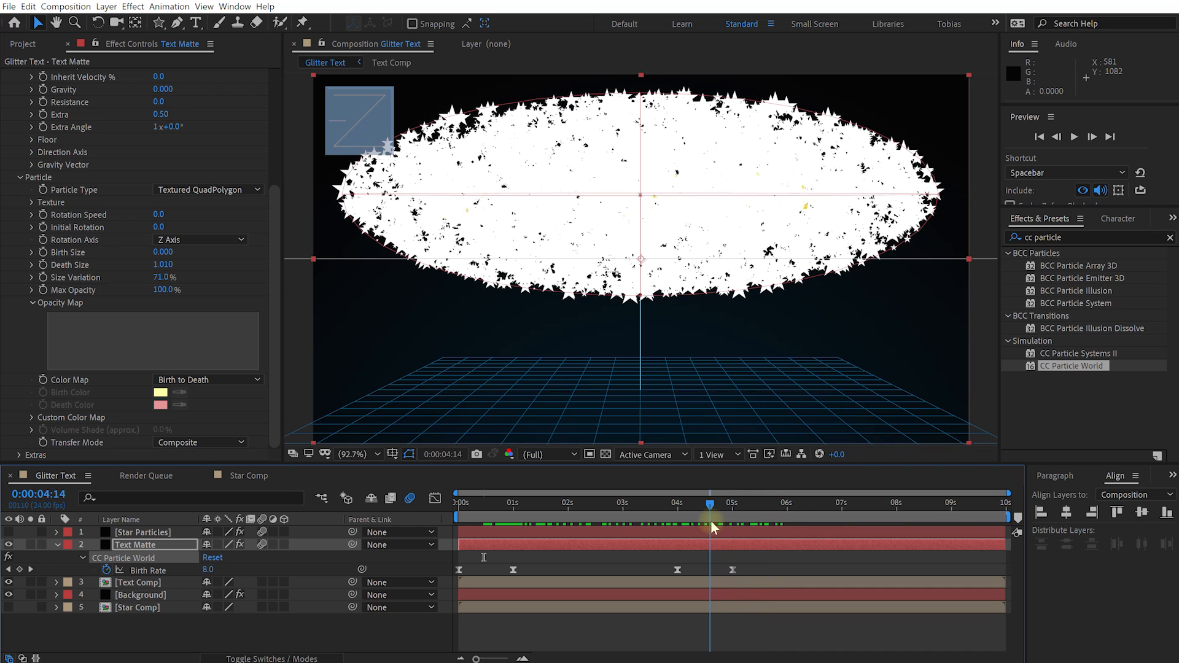
pyautogui.moveTo(175, 265); pyautogui.dragTo(221, 265)
pyautogui.moveTo(679, 505); pyautogui.dragTo(568, 506)
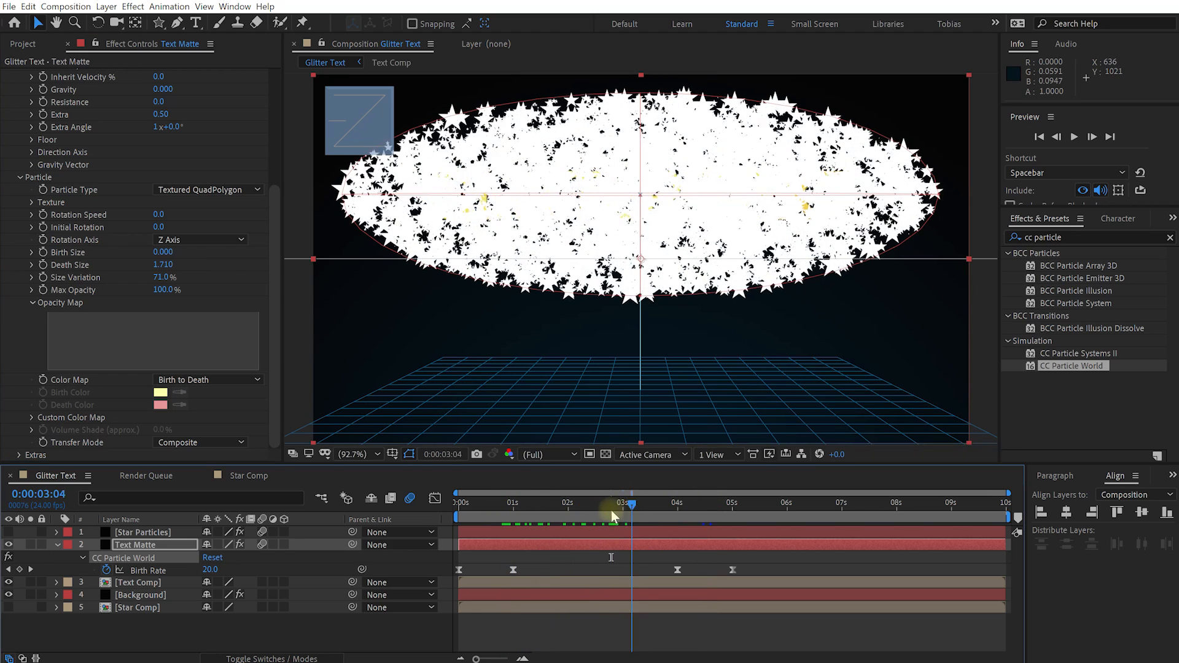
# Set the Text Comp layer's track matte to Alpha Matte "Text Matte", and scrub back to check the reveal.
pyautogui.click(134, 546)
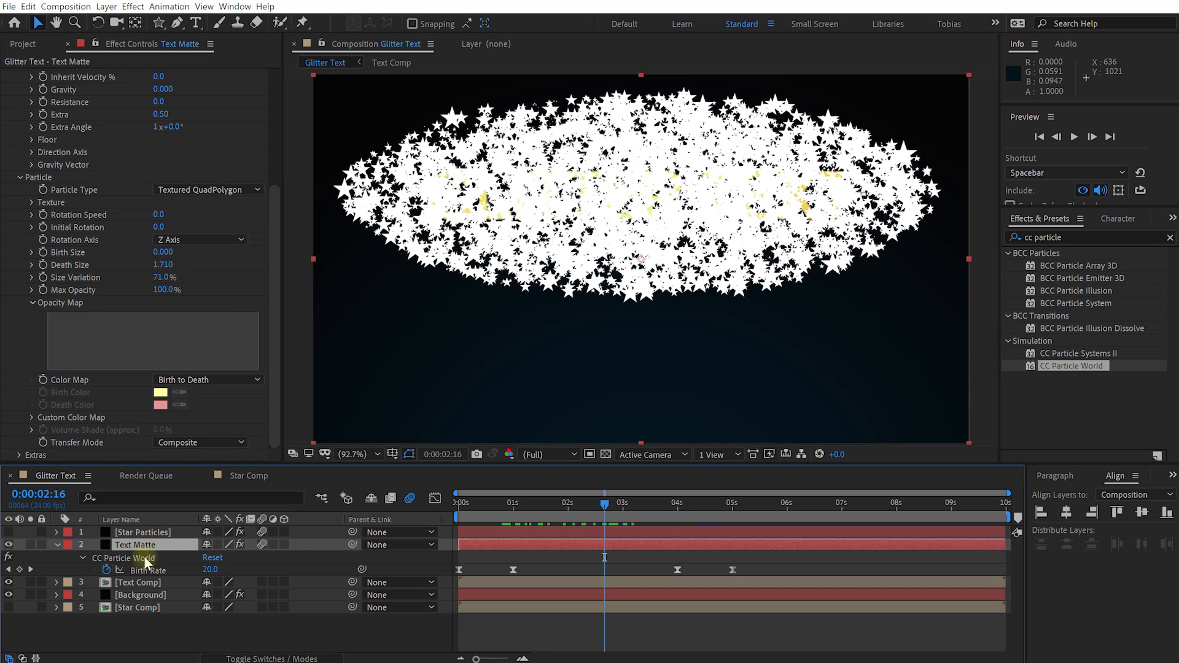
pyautogui.click(141, 588)
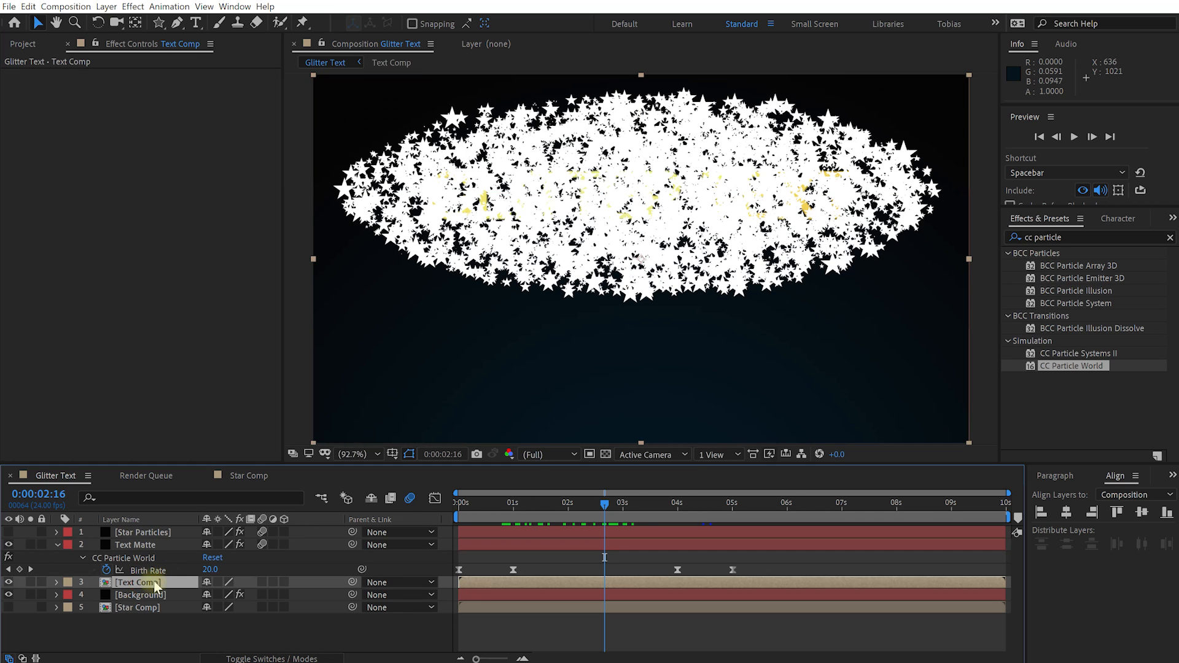
pyautogui.press('F4')
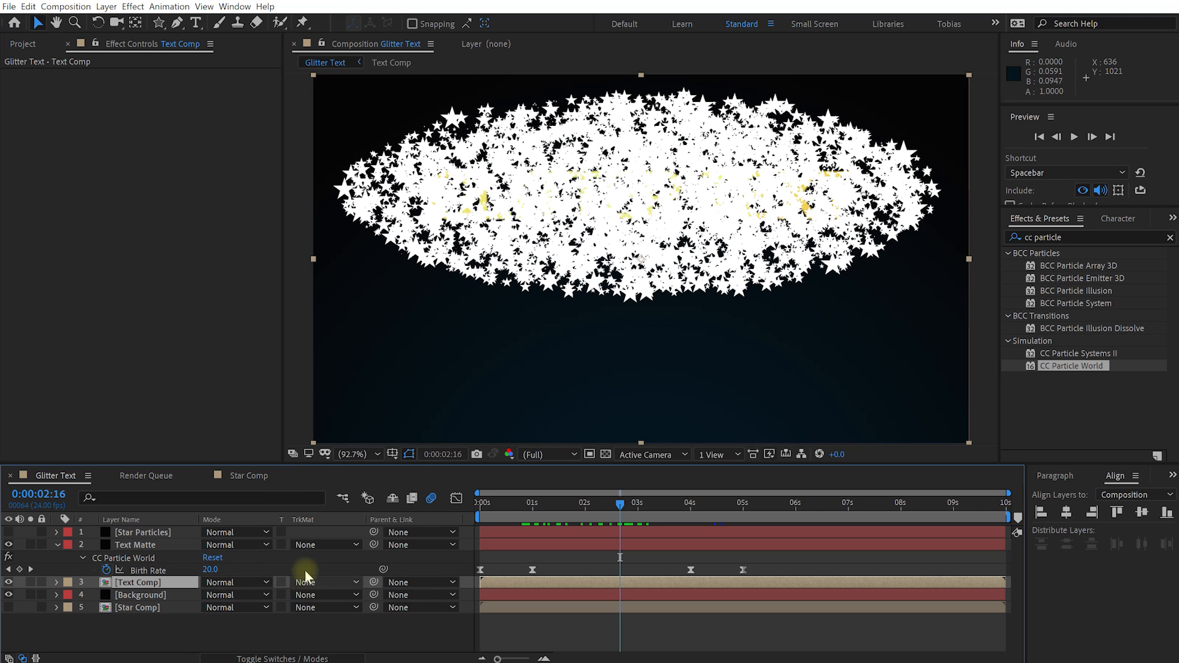
pyautogui.click(338, 583)
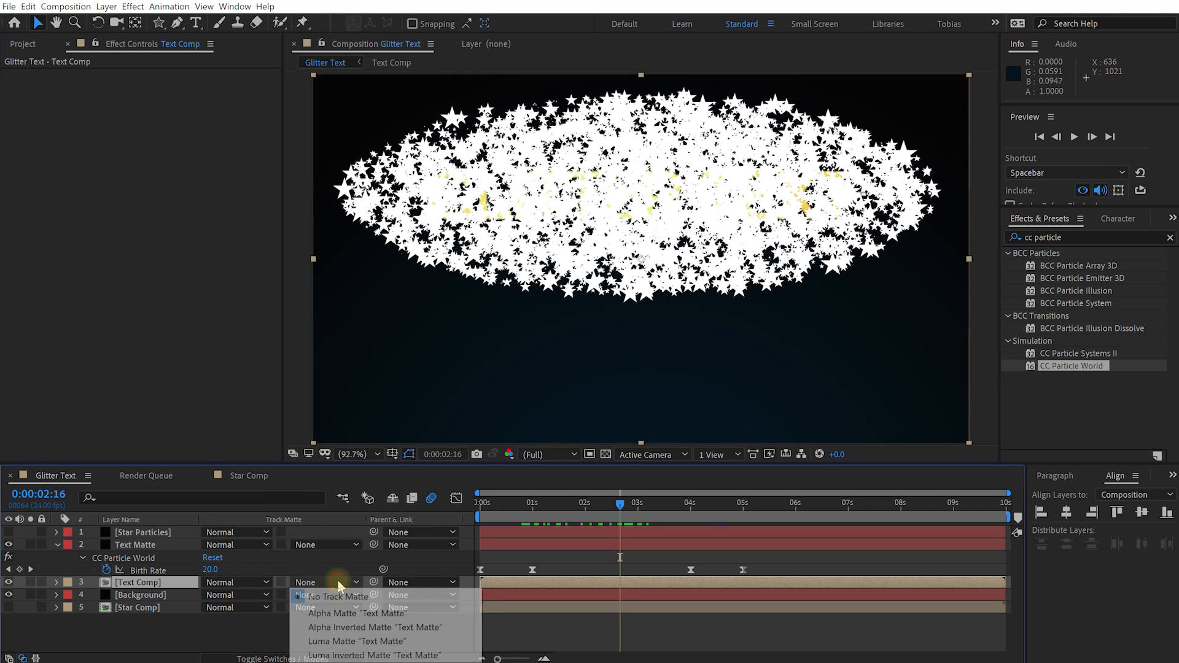
pyautogui.click(359, 613)
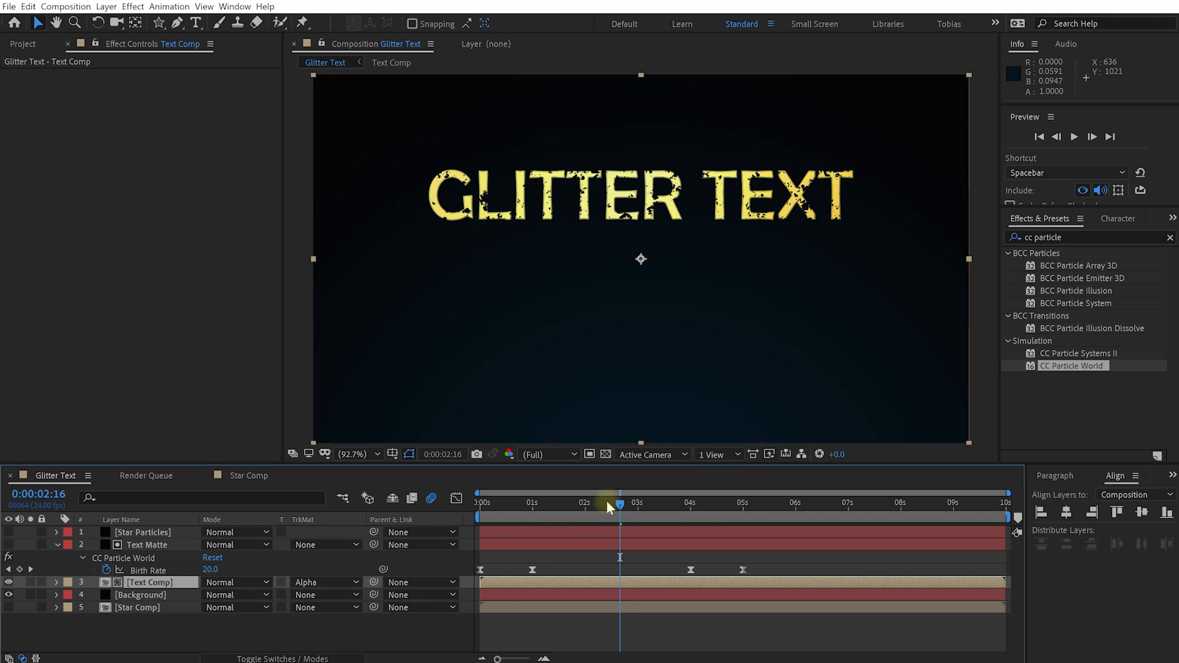
pyautogui.moveTo(595, 508); pyautogui.dragTo(567, 531)
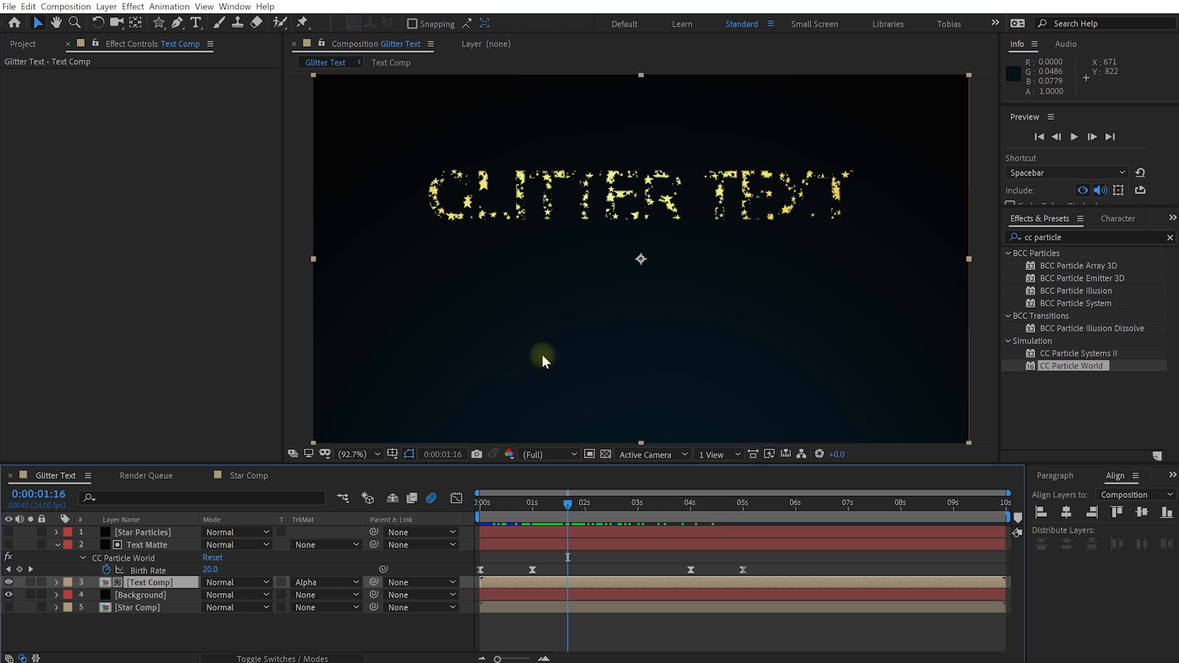
# Make the Star Particles layer visible and preview the combined animation from the first frame.
pyautogui.click(9, 531)
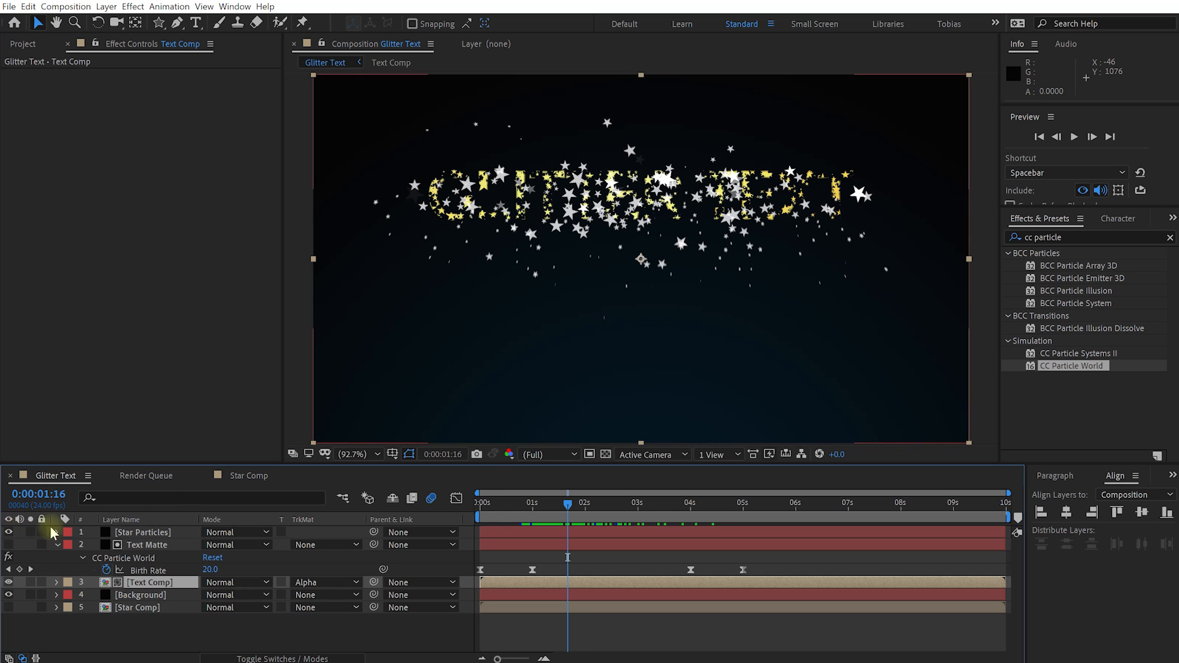
pyautogui.moveTo(562, 504); pyautogui.dragTo(396, 505)
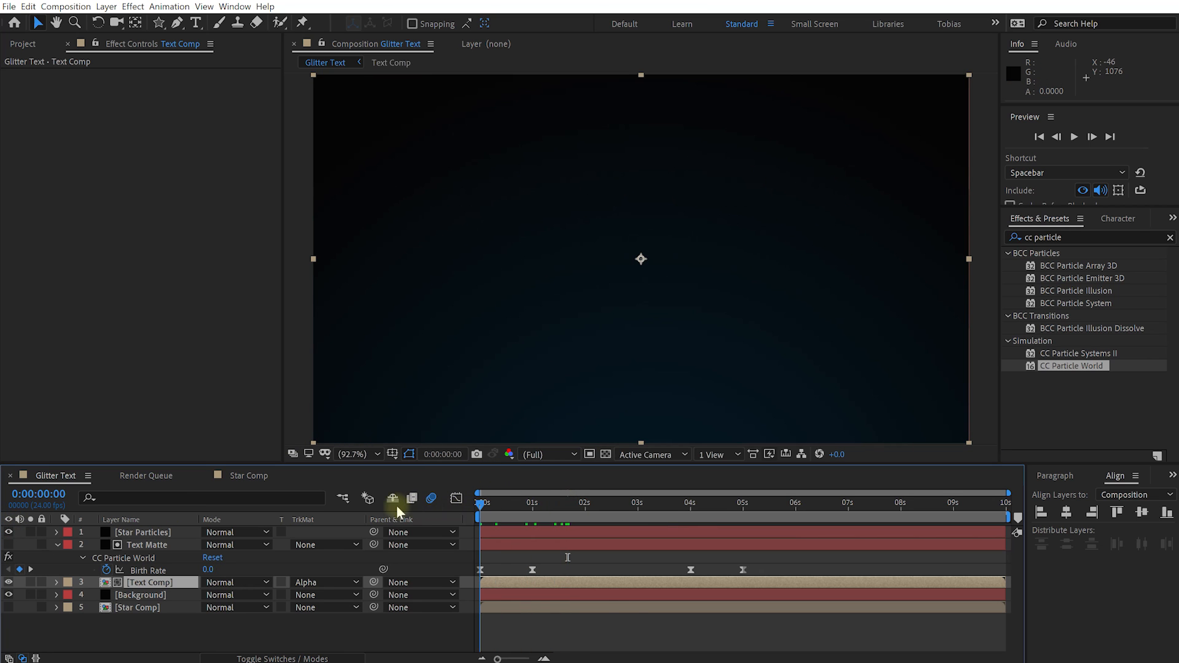
pyautogui.hotkey('shift', 'space')
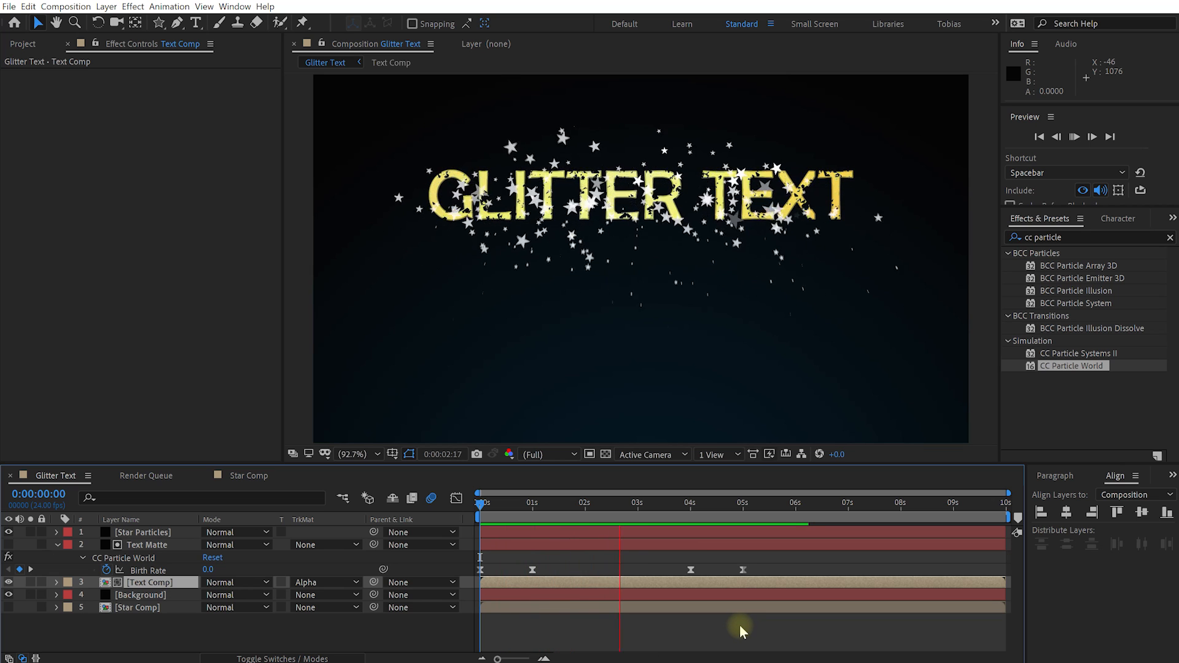
pyautogui.press('space')
pyautogui.moveTo(682, 502)
pyautogui.mouseDown()
pyautogui.moveTo(558, 510)
pyautogui.moveTo(674, 518)
pyautogui.mouseUp()
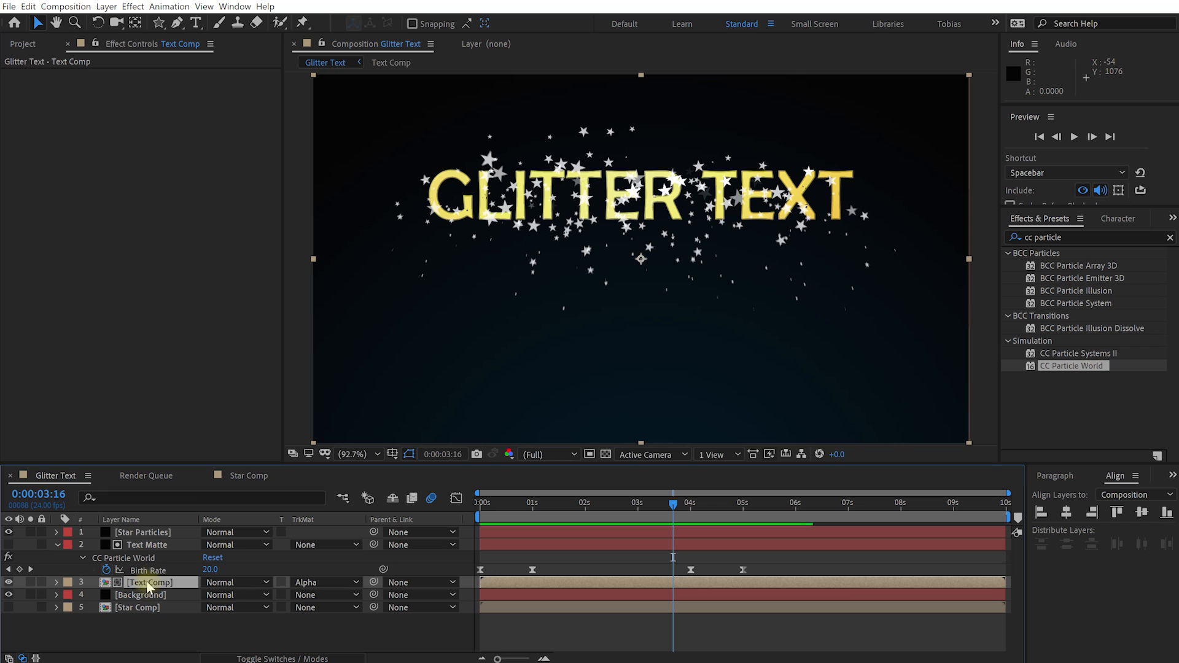
# Pre-compose the Star Particles, Text Matte and Text Comp layers into a composition named Glitter Text Comp.
pyautogui.keyDown('ctrl'); pyautogui.click(154, 545); pyautogui.keyUp('ctrl')
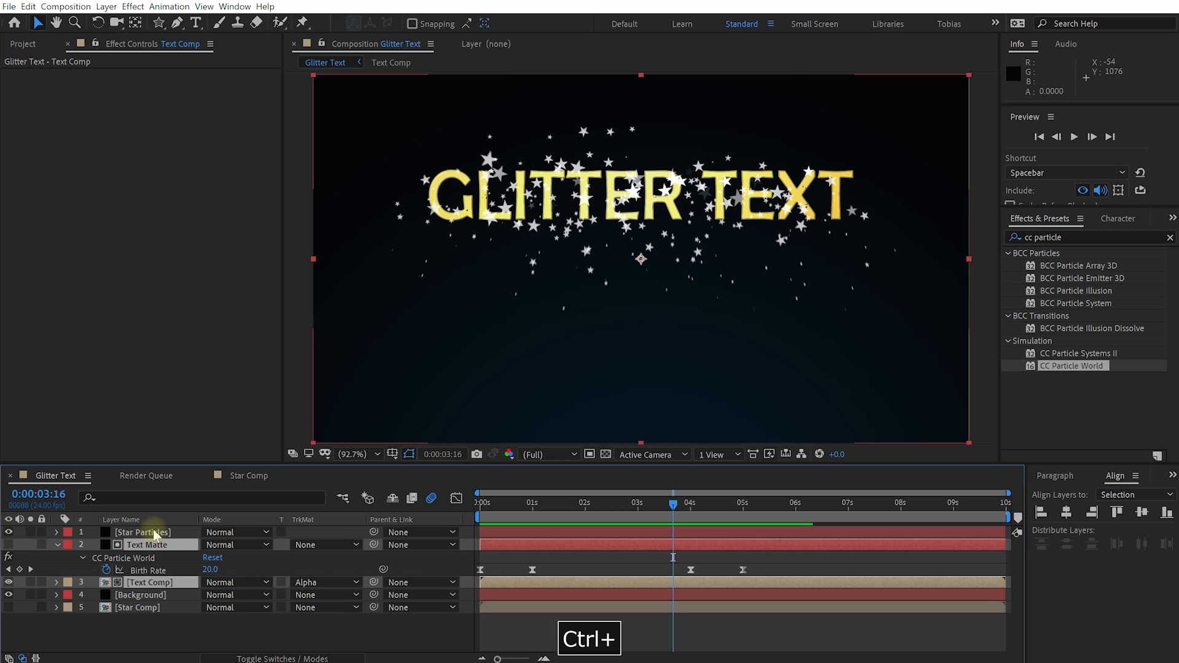
pyautogui.keyDown('ctrl'); pyautogui.click(154, 532); pyautogui.keyUp('ctrl')
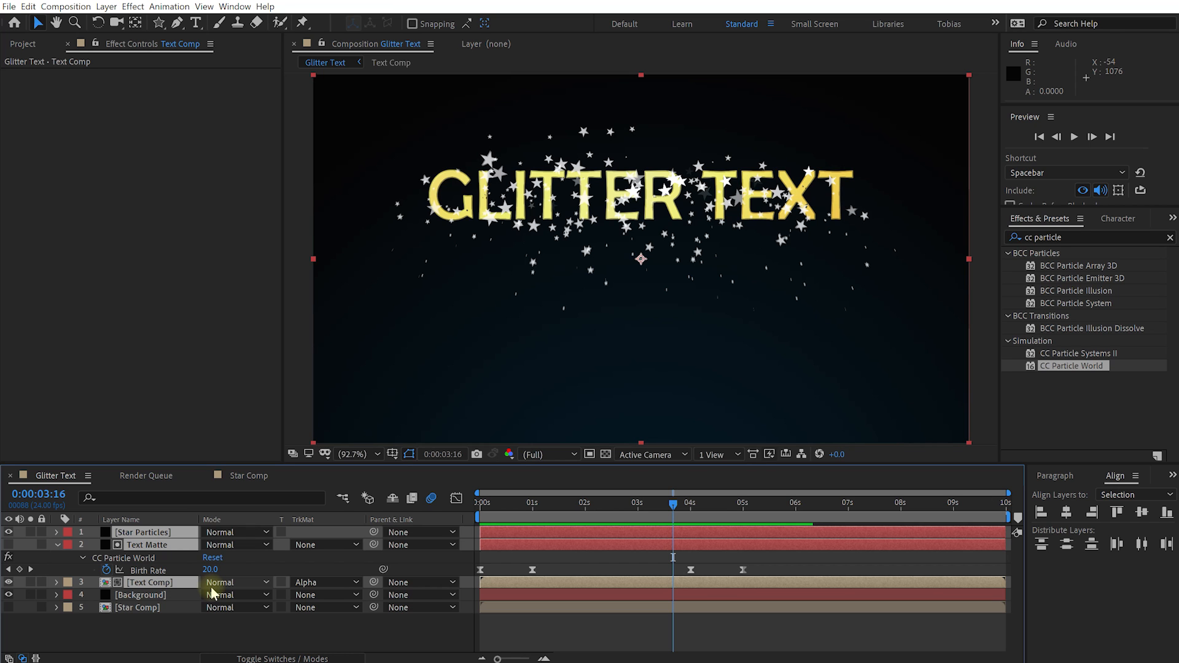
pyautogui.hotkey('ctrl', 'shift', 'c')
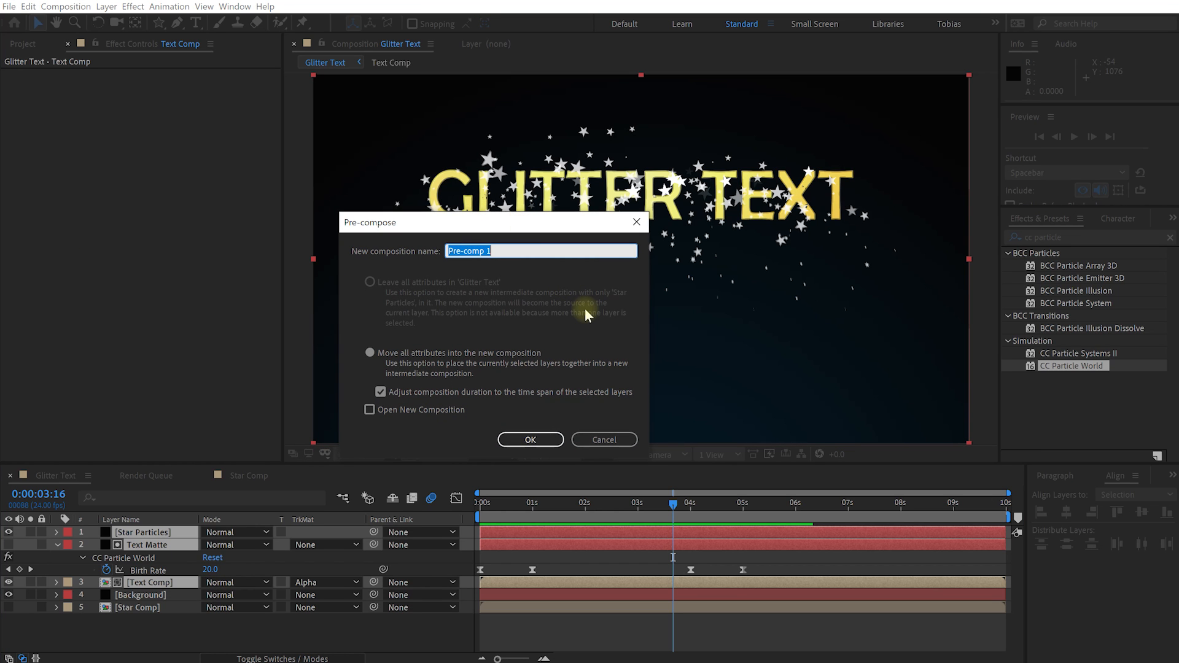
pyautogui.write('Glitter Text Comp')
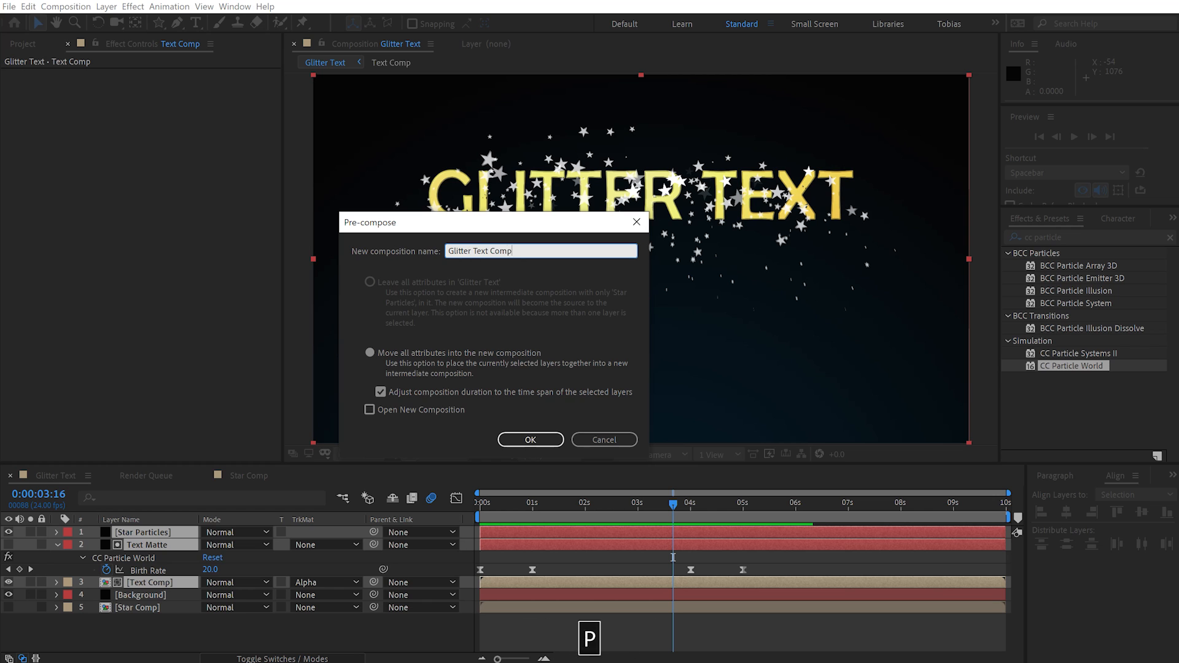
pyautogui.click(530, 440)
# Open the Glitter Text Comp precomposition, display its layer switches, and scrub to about 0:00:02:23 to check the reveal.
pyautogui.click(146, 538)
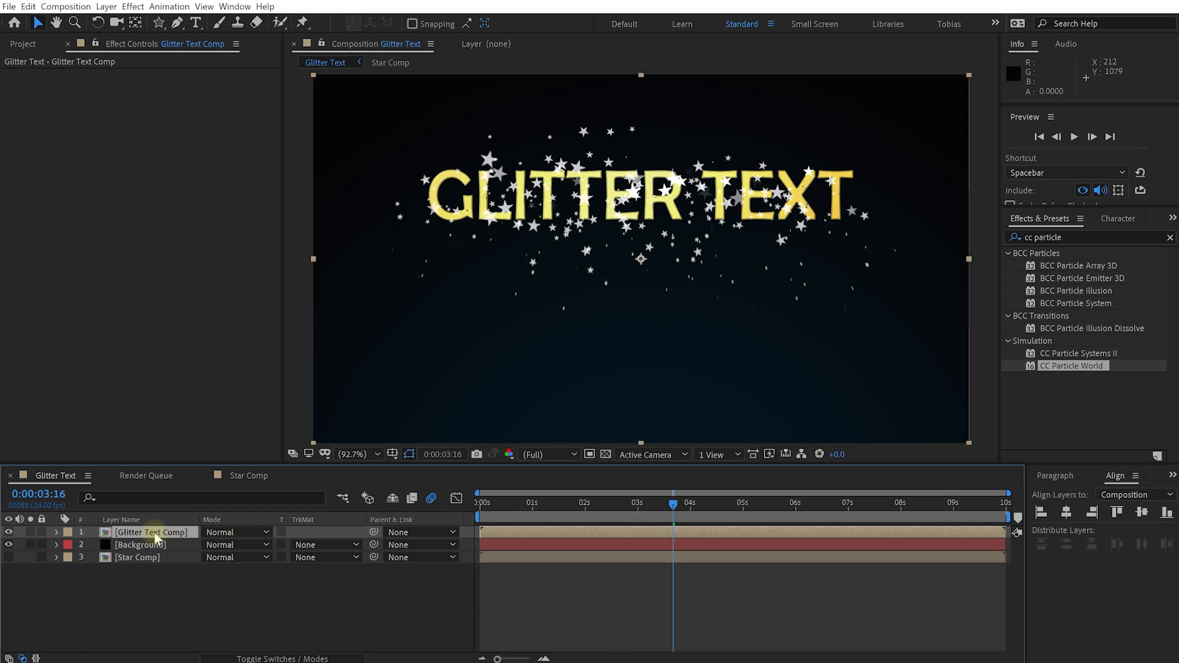
pyautogui.doubleClick(154, 533)
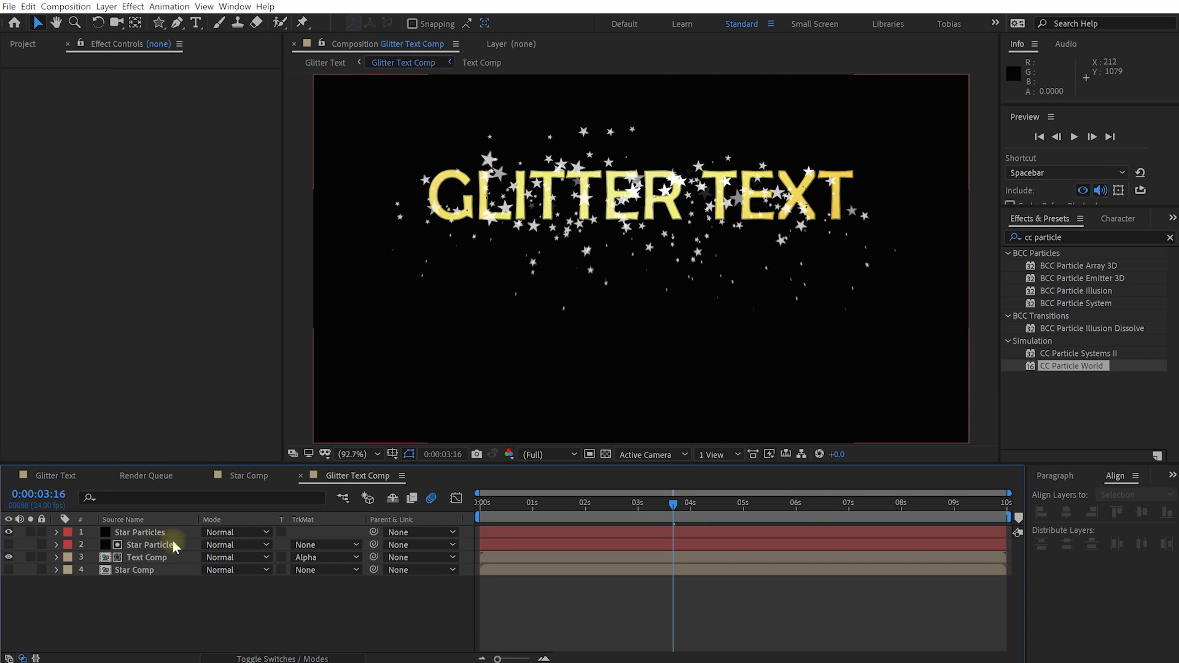
pyautogui.press('F4')
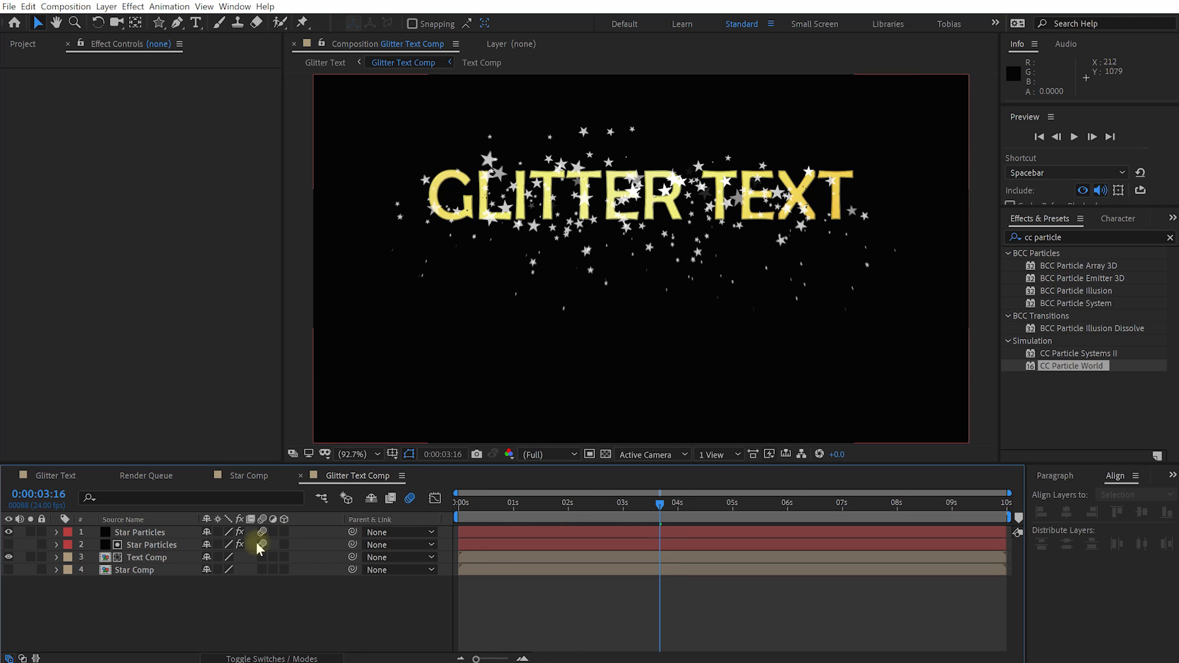
pyautogui.click(262, 545)
pyautogui.moveTo(581, 505); pyautogui.dragTo(619, 505)
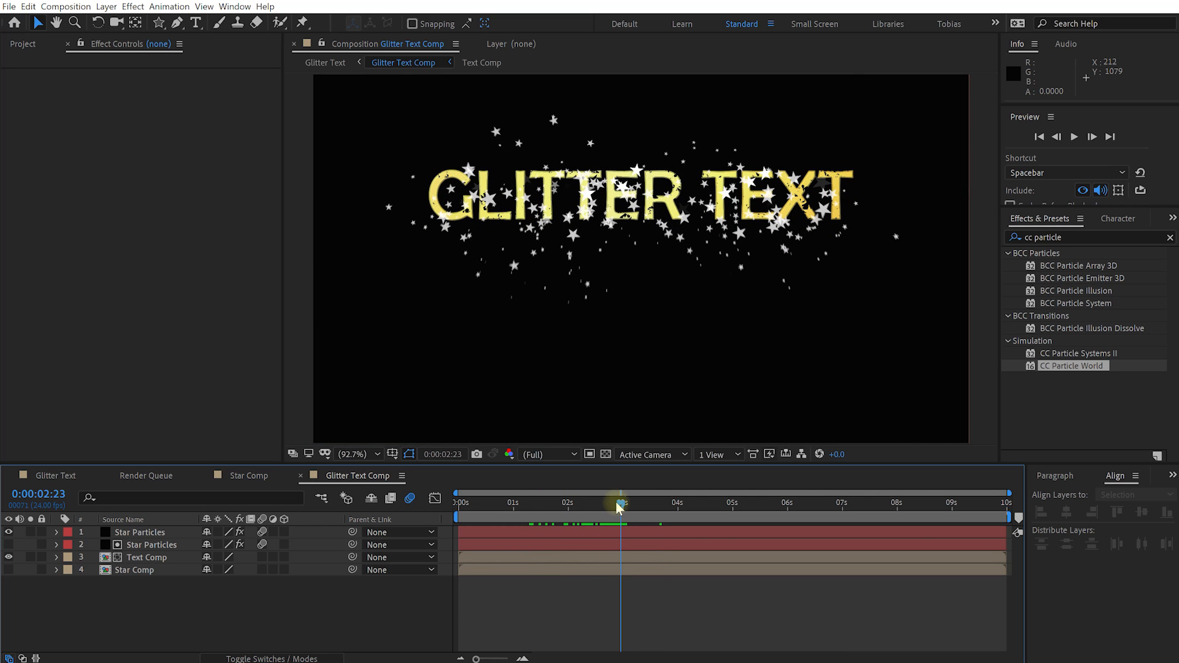
# Add Flat Gold.jpg from the project to Glitter Text Comp as the topmost layer, above Star Particles.
pyautogui.click(20, 48)
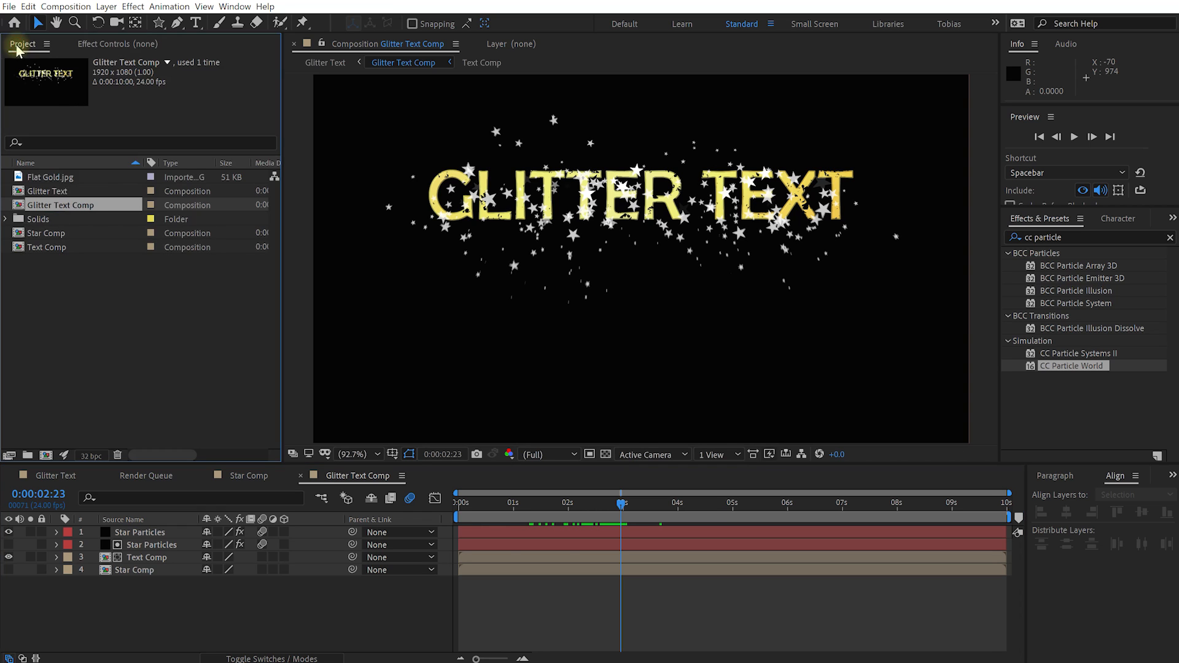
pyautogui.click(34, 179)
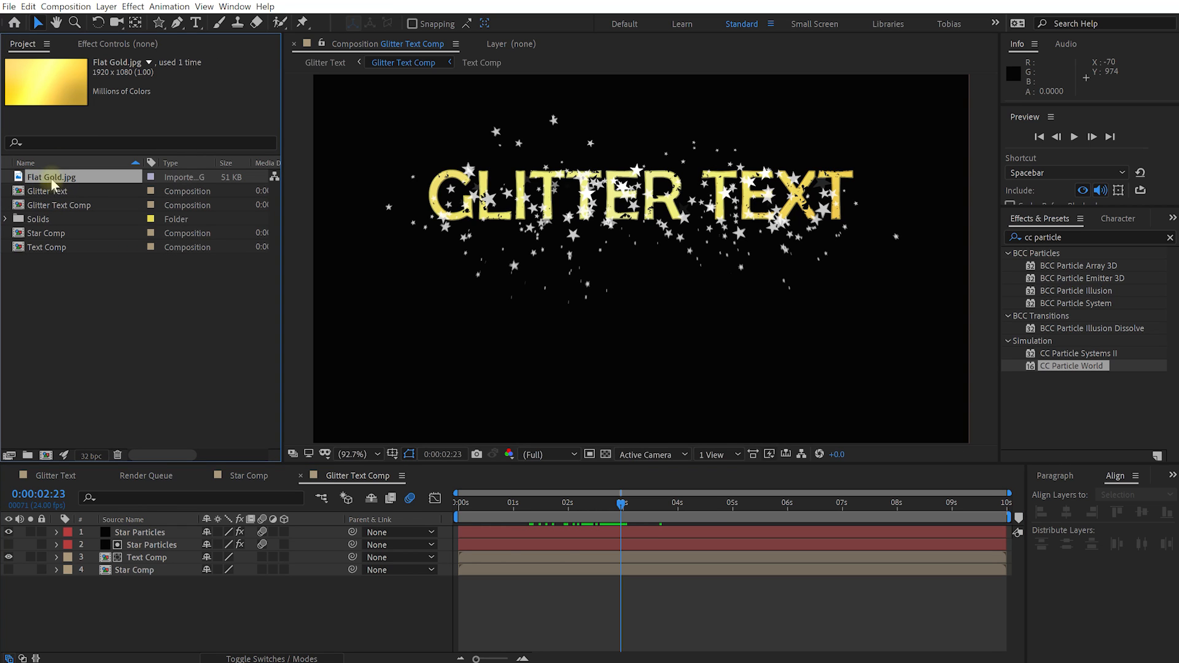
pyautogui.moveTo(152, 520); pyautogui.dragTo(142, 528)
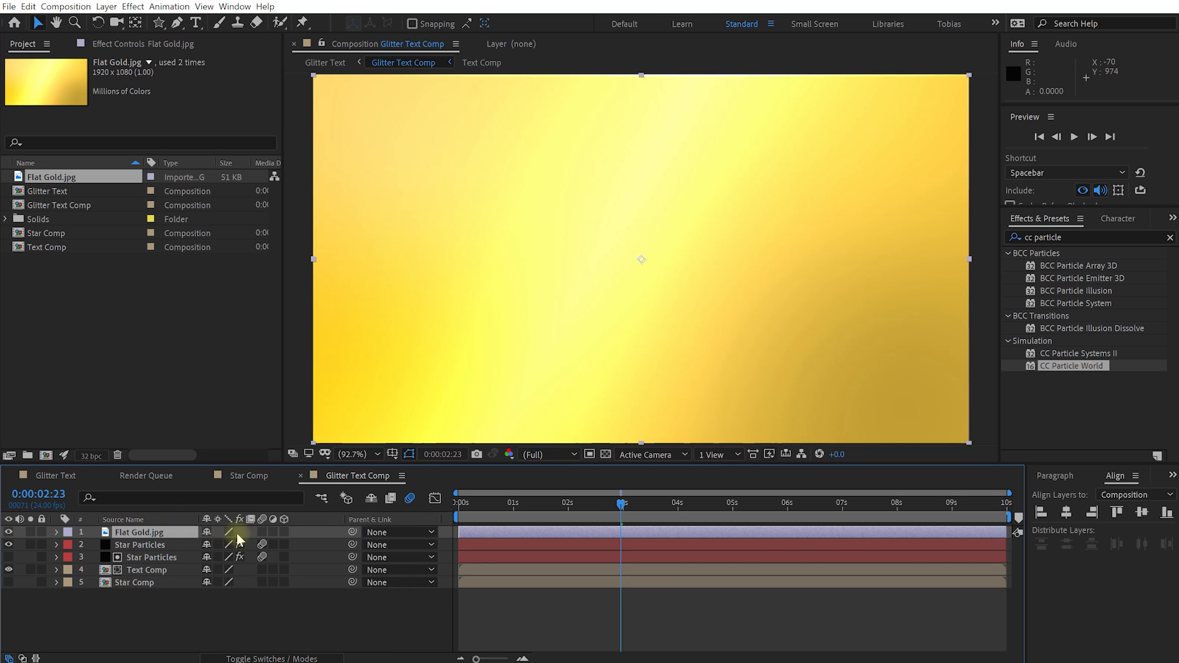
# Display the blending and matte columns, inspect the comp on the transparency grid with Flat Gold.jpg hidden, and show that layer again.
pyautogui.press('F4')
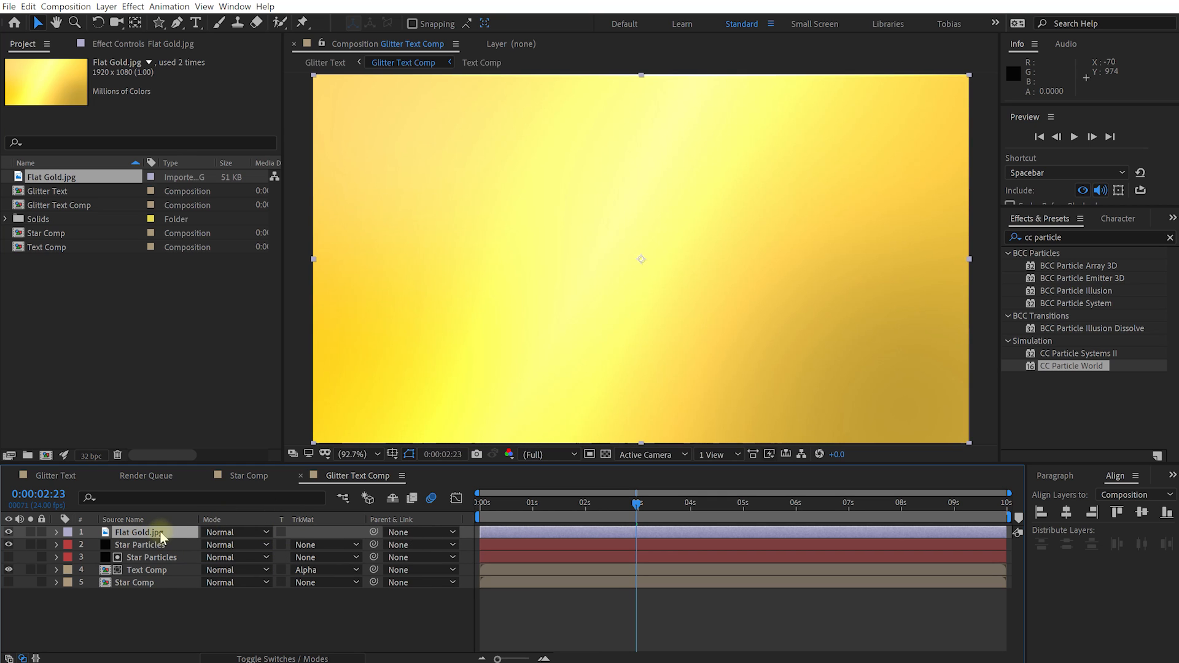
pyautogui.click(9, 534)
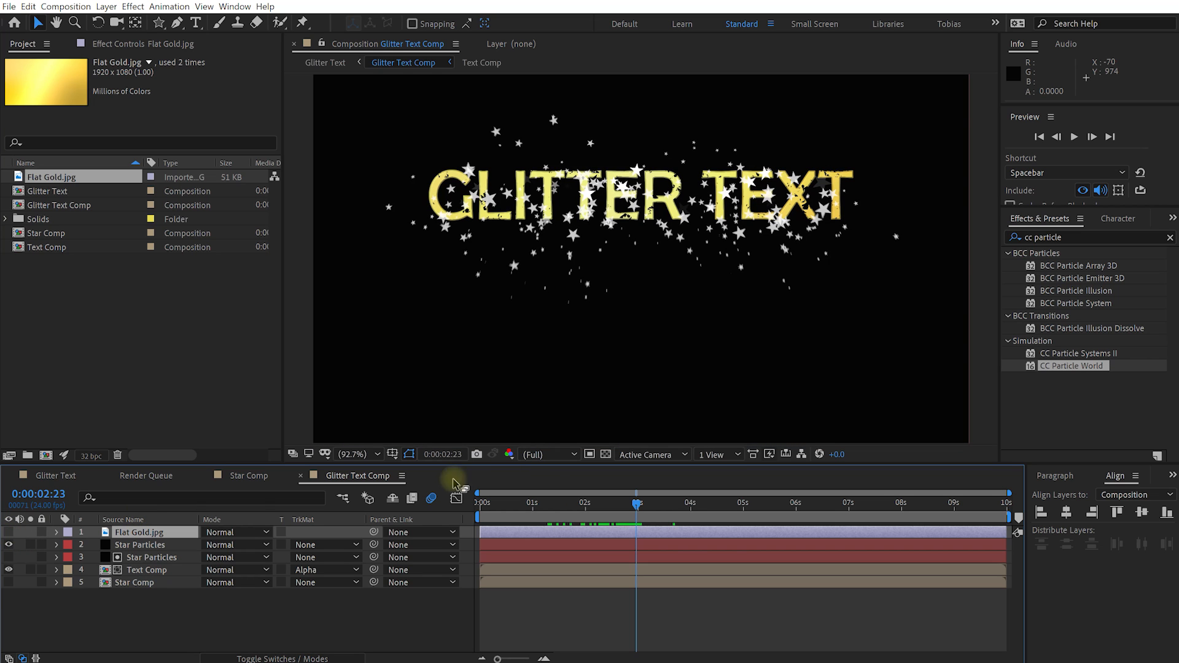
pyautogui.click(605, 454)
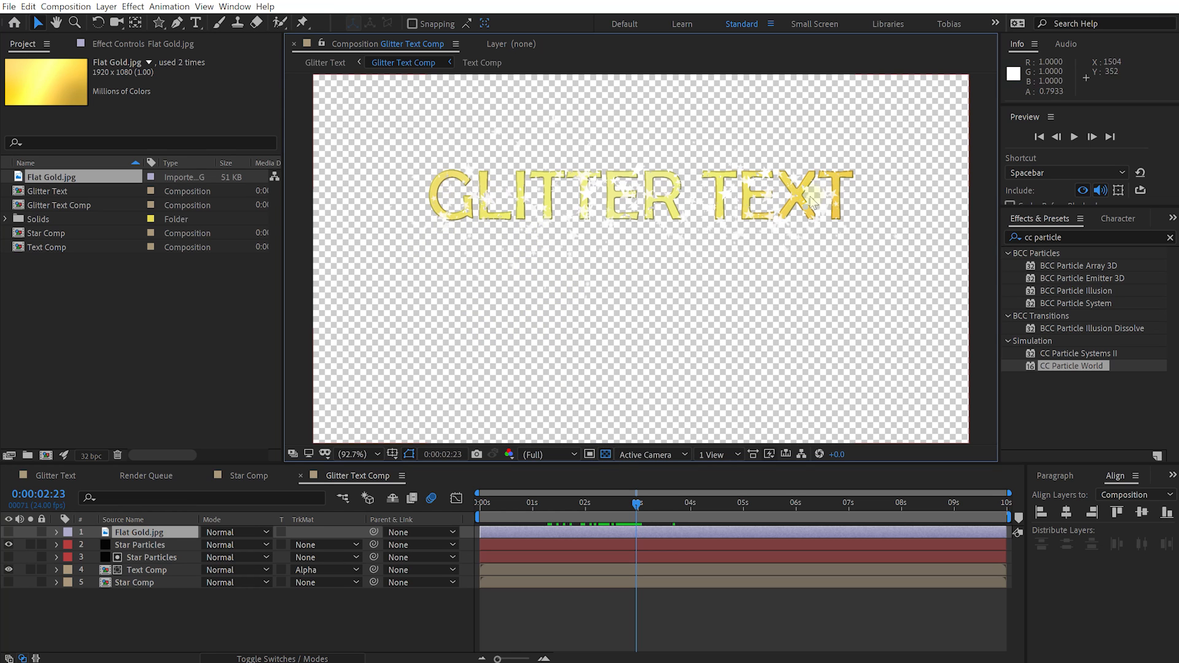
pyautogui.click(9, 533)
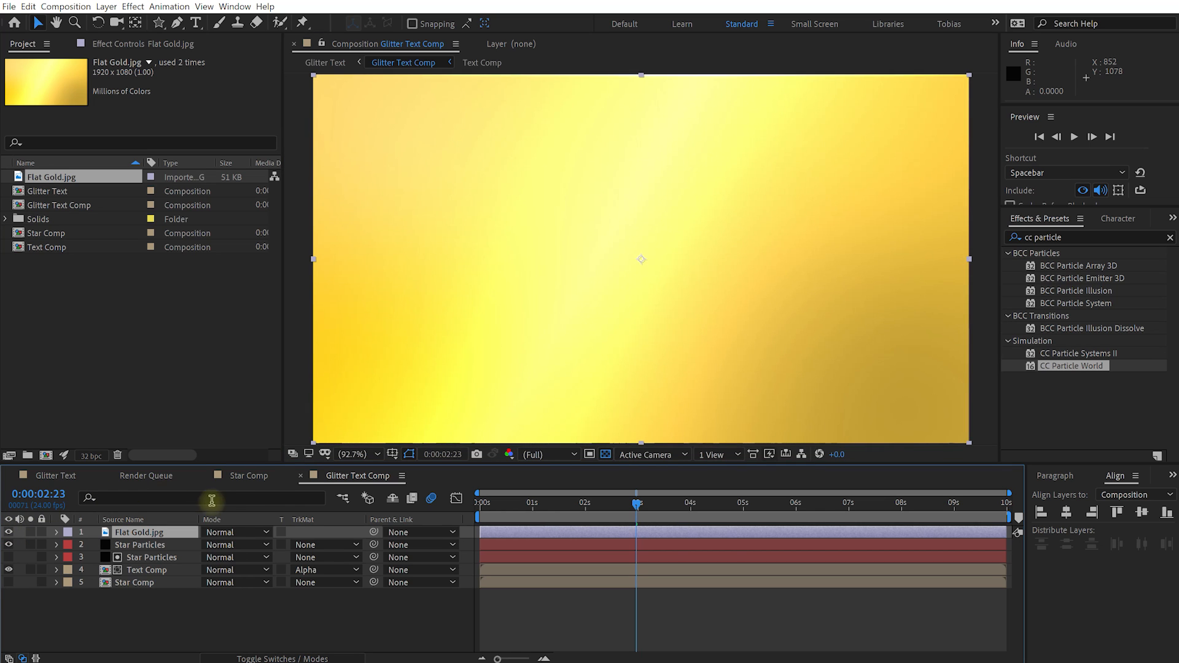
# Make the Flat Gold.jpg layer preserve underlying transparency and set its blending mode to Multiply.
pyautogui.click(281, 532)
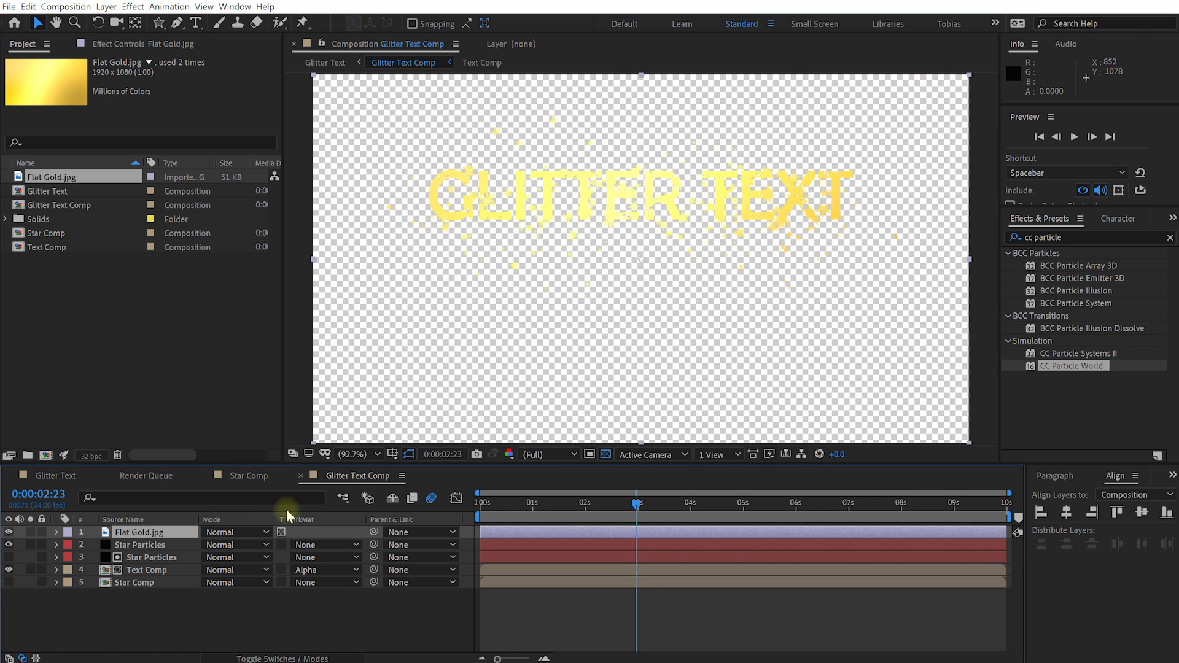
pyautogui.moveTo(165, 535); pyautogui.dragTo(594, 473)
pyautogui.click(605, 454)
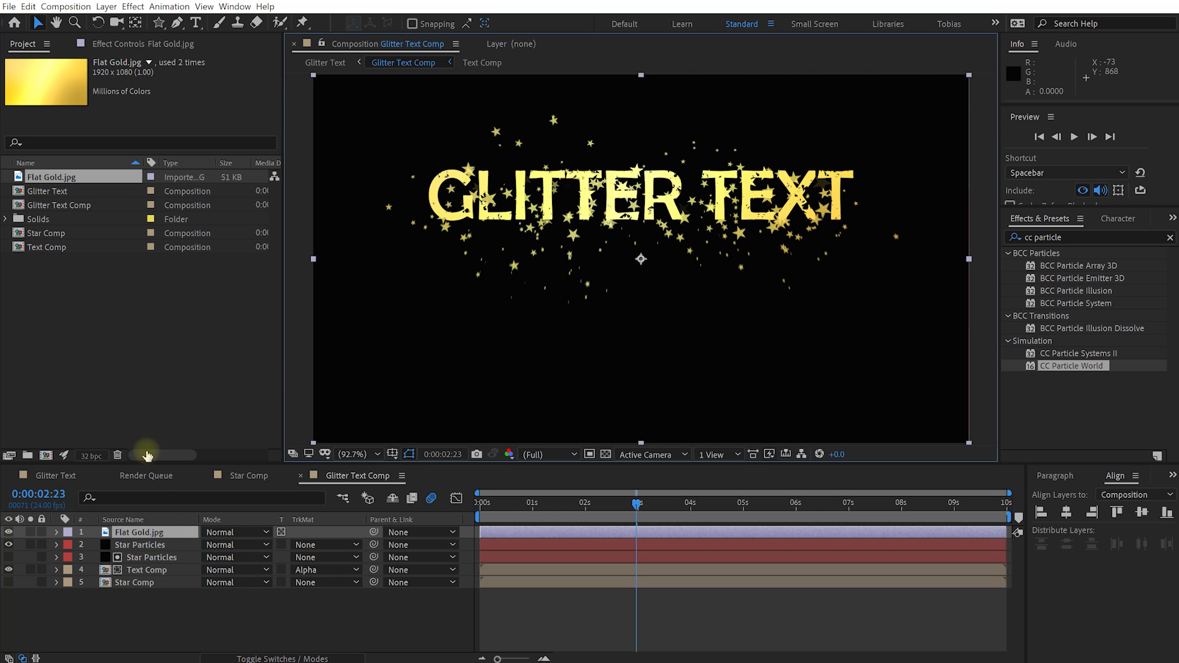
pyautogui.click(233, 532)
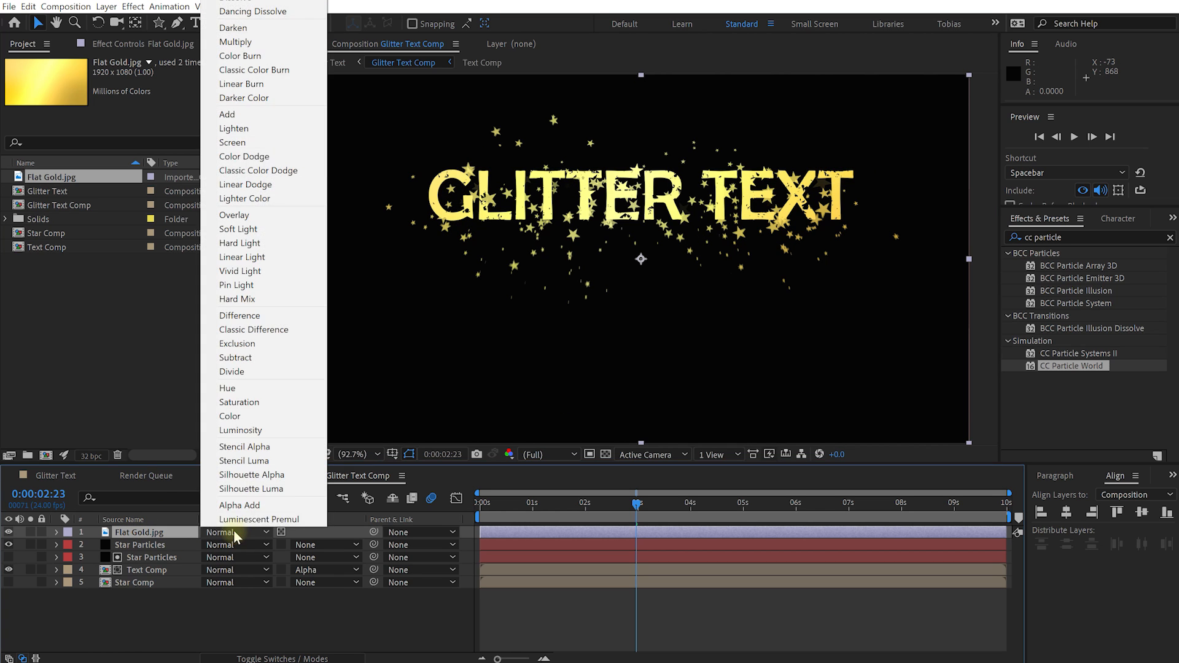
pyautogui.click(251, 45)
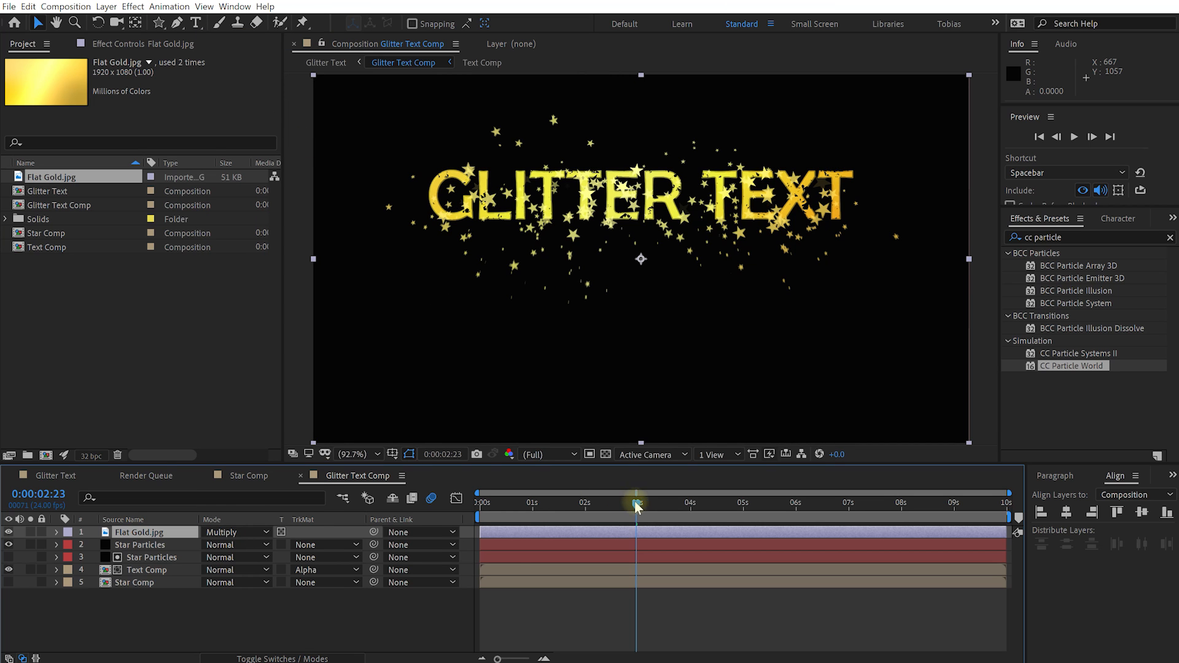
# Preview the gold star reveal in Glitter Text Comp from the start and park the playhead at 0:00:02:23.
pyautogui.moveTo(636, 503); pyautogui.dragTo(440, 506)
pyautogui.hotkey('shift', 'space')
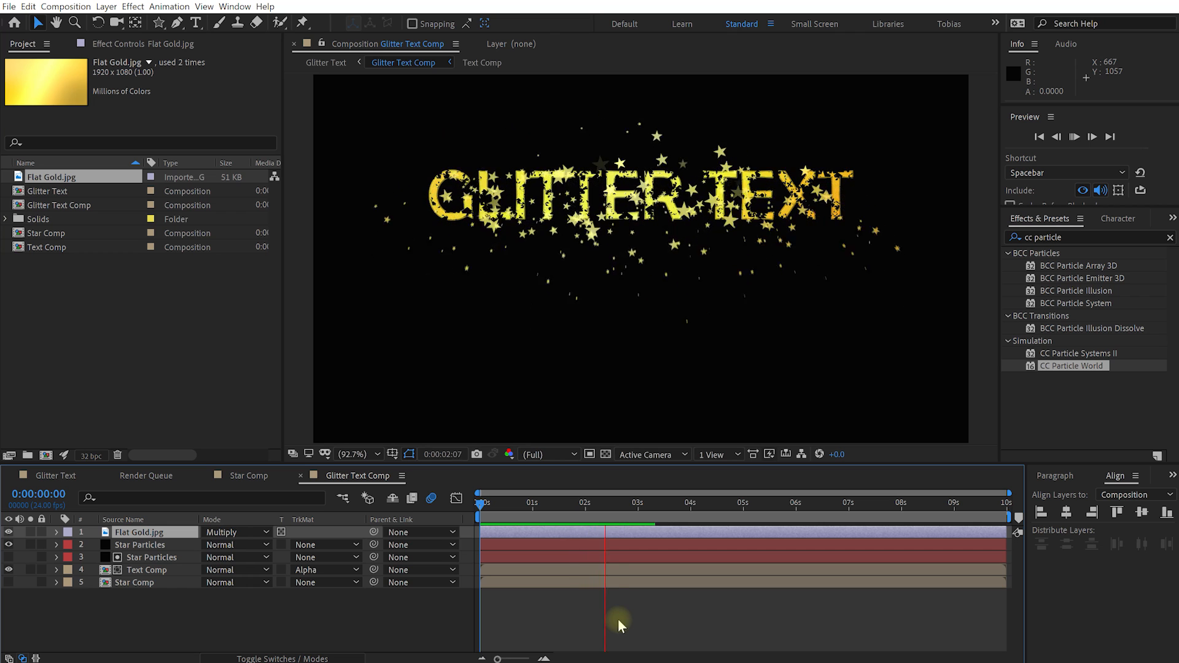
pyautogui.hotkey('shift', 'space')
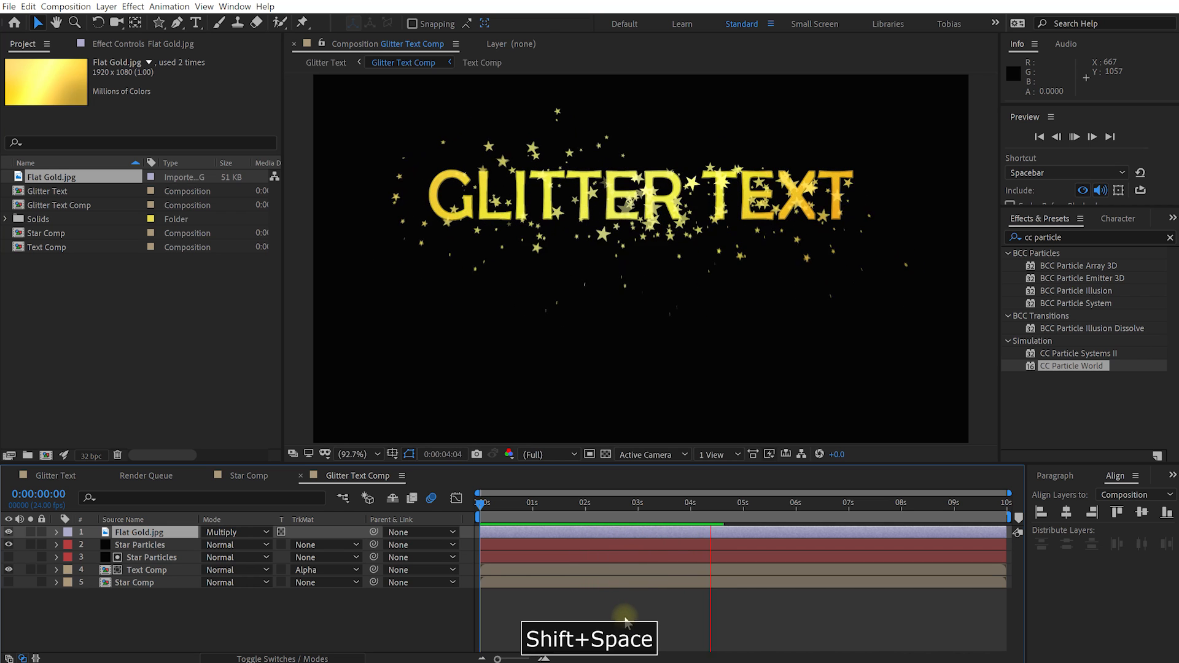
pyautogui.moveTo(681, 505); pyautogui.dragTo(636, 504)
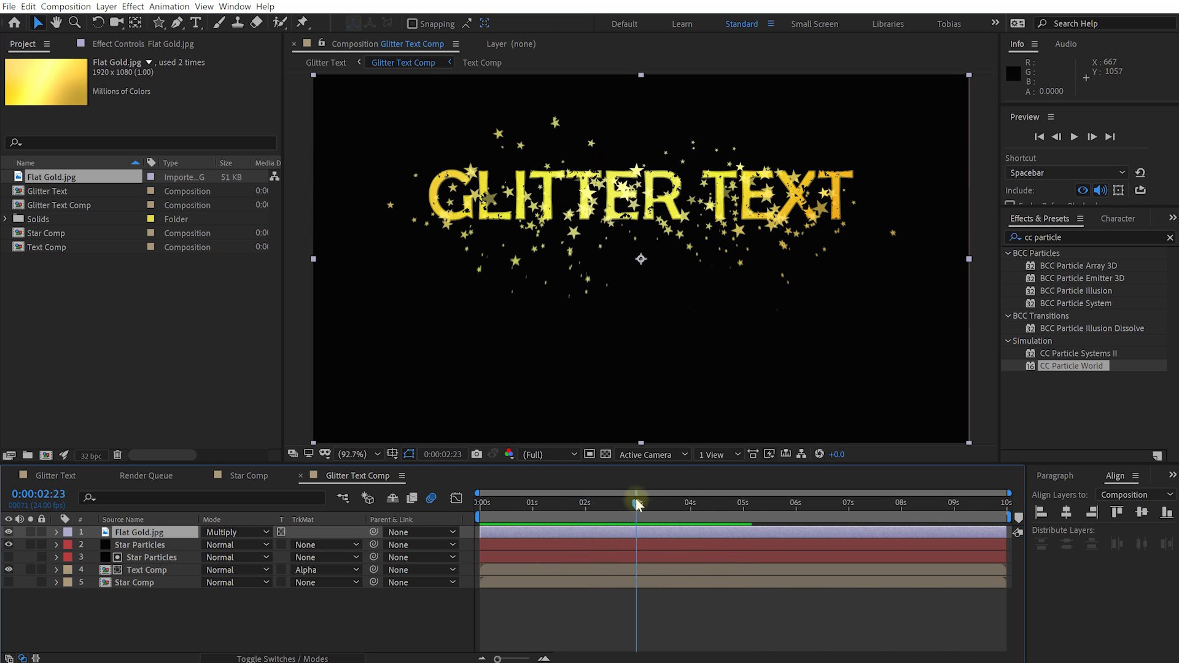
# In the Glitter Text composition, apply the Stylize Glow effect to Glitter Text Comp with threshold 80%, radius 61 and intensity 0.4.
pyautogui.click(49, 474)
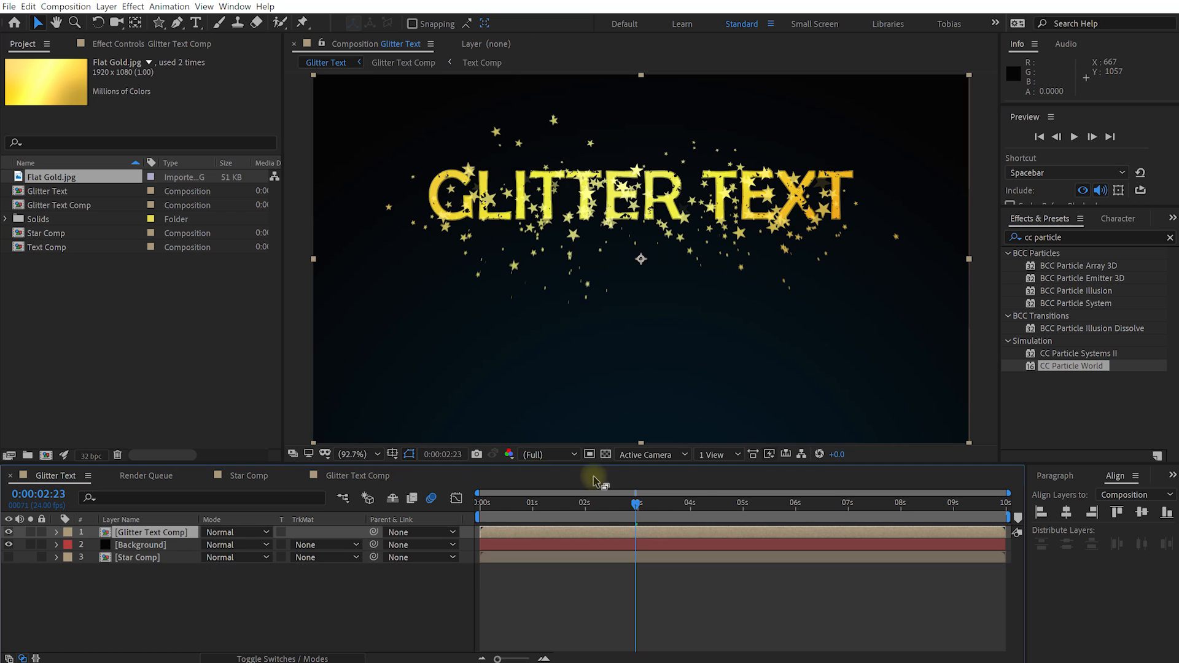
pyautogui.moveTo(641, 505); pyautogui.dragTo(580, 502)
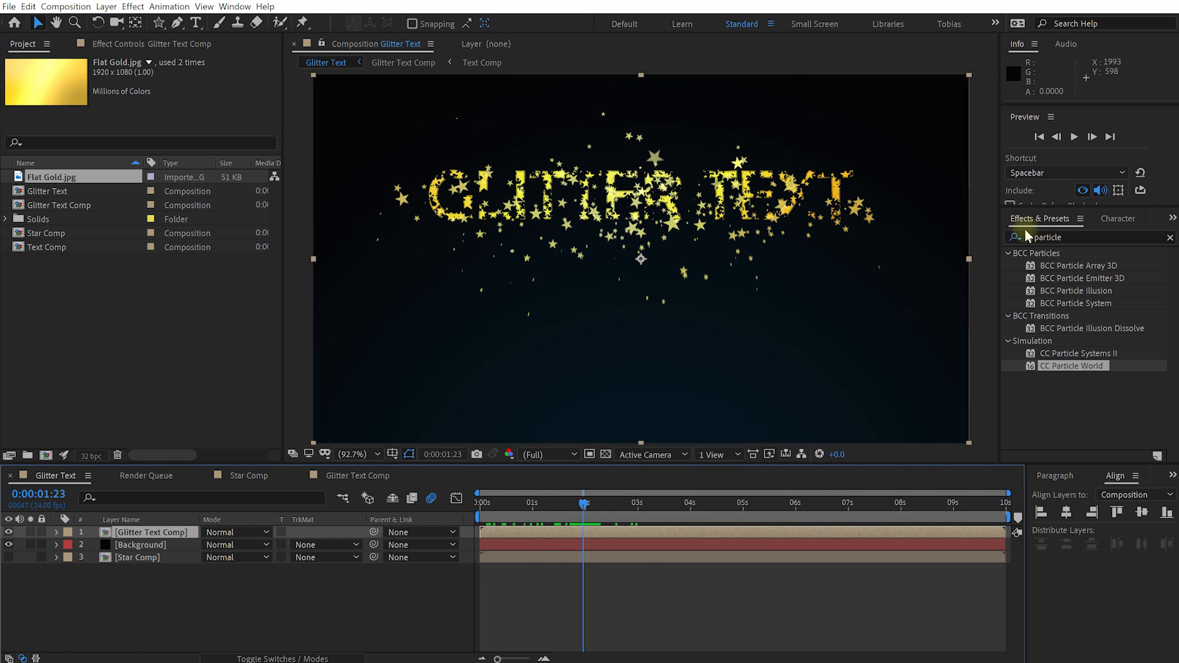
pyautogui.tripleClick(1053, 237)
pyautogui.write('glow')
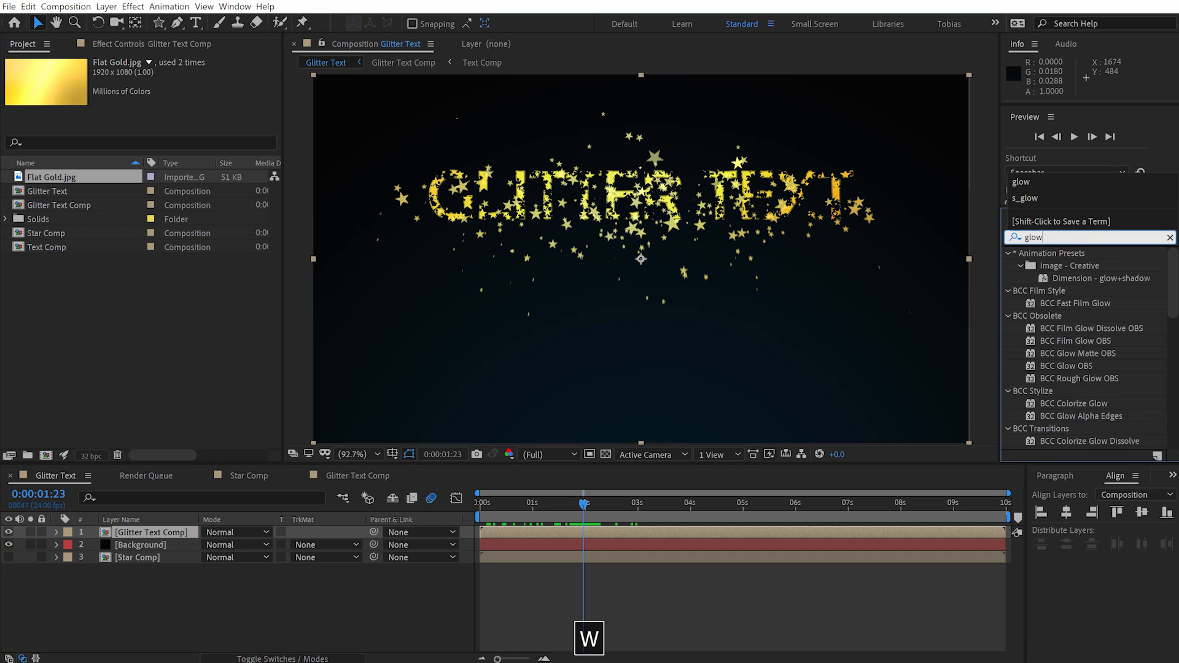
pyautogui.scroll(-10, 1067, 311)
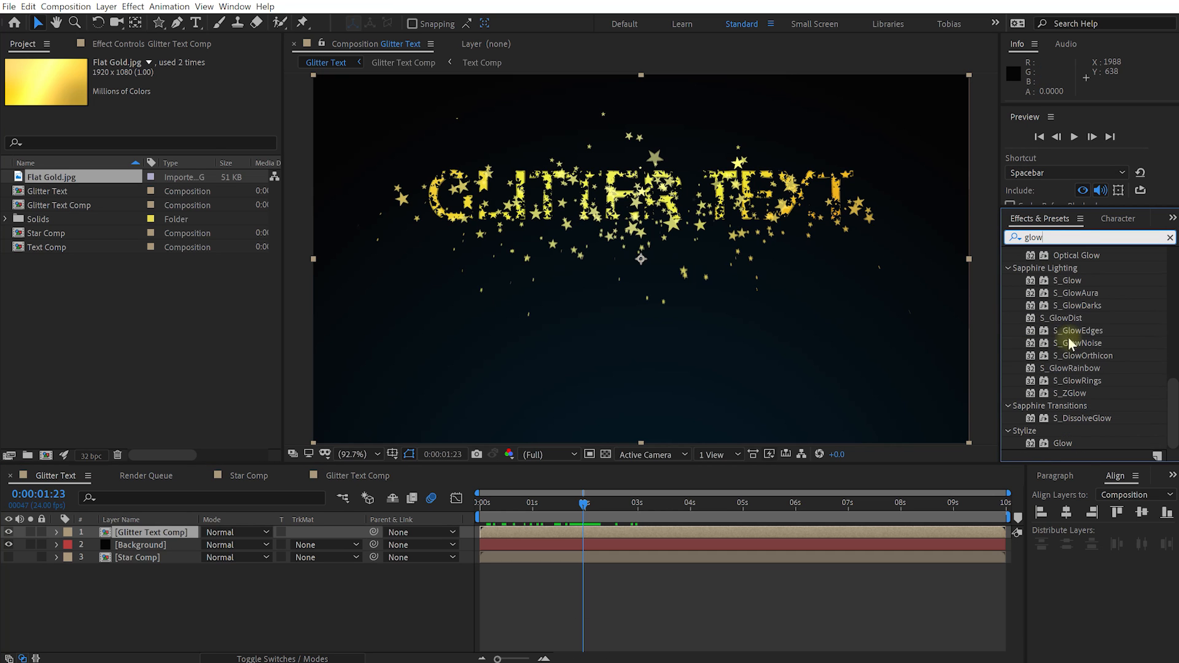
pyautogui.click(1057, 446)
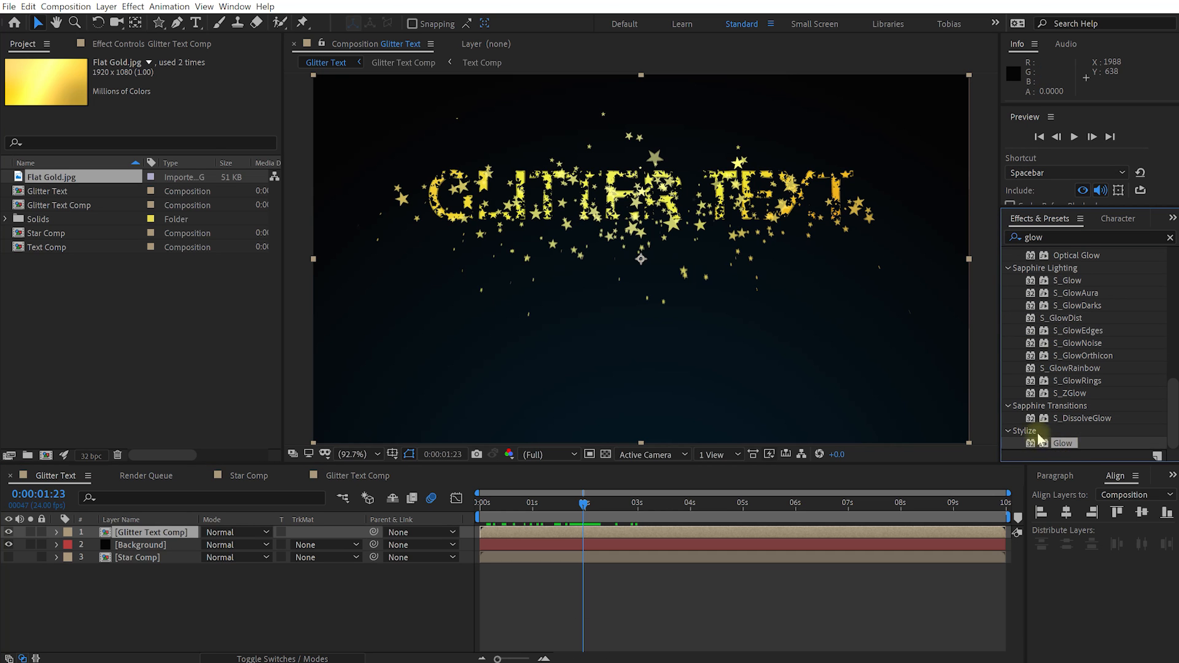
pyautogui.moveTo(1065, 445); pyautogui.dragTo(163, 533)
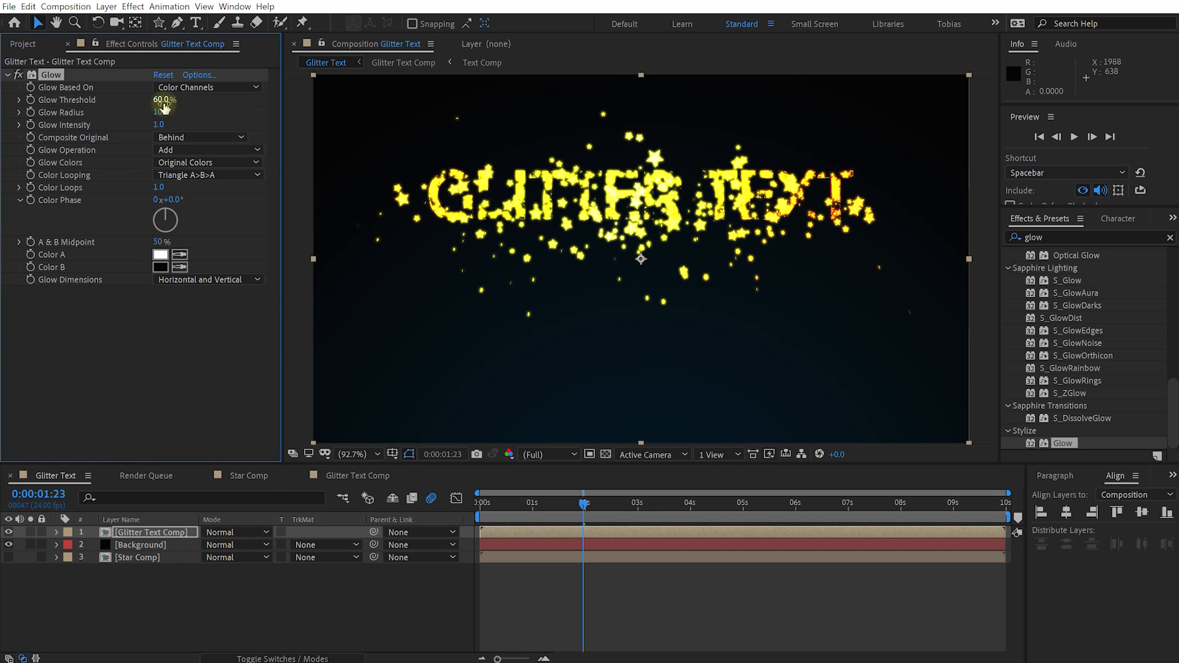
pyautogui.moveTo(165, 102); pyautogui.dragTo(206, 108)
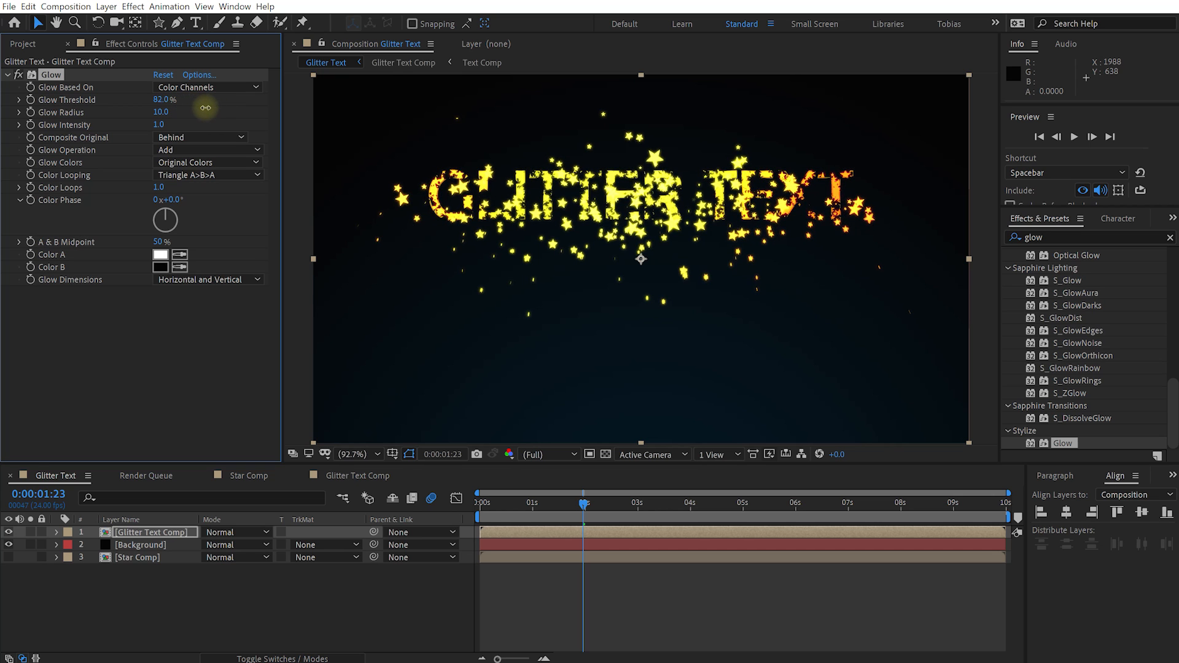
pyautogui.moveTo(207, 109); pyautogui.dragTo(126, 131)
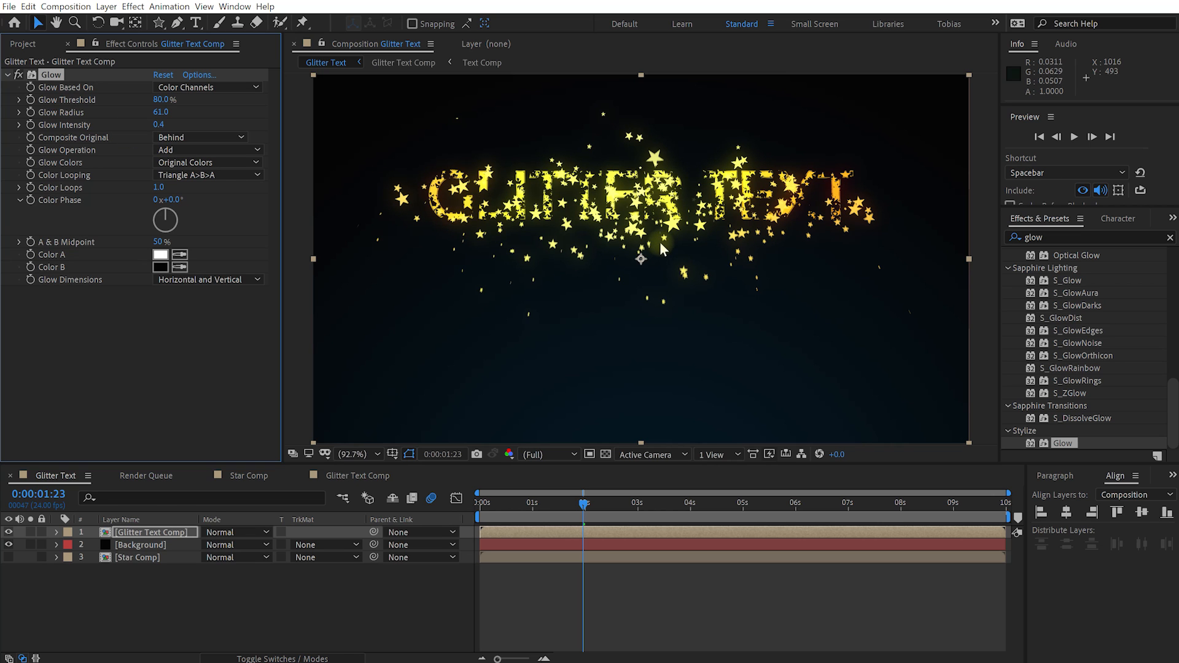
# Apply Hue/Saturation to the Glitter Text Comp layer and set its Master Saturation to -38.
pyautogui.doubleClick(1043, 237)
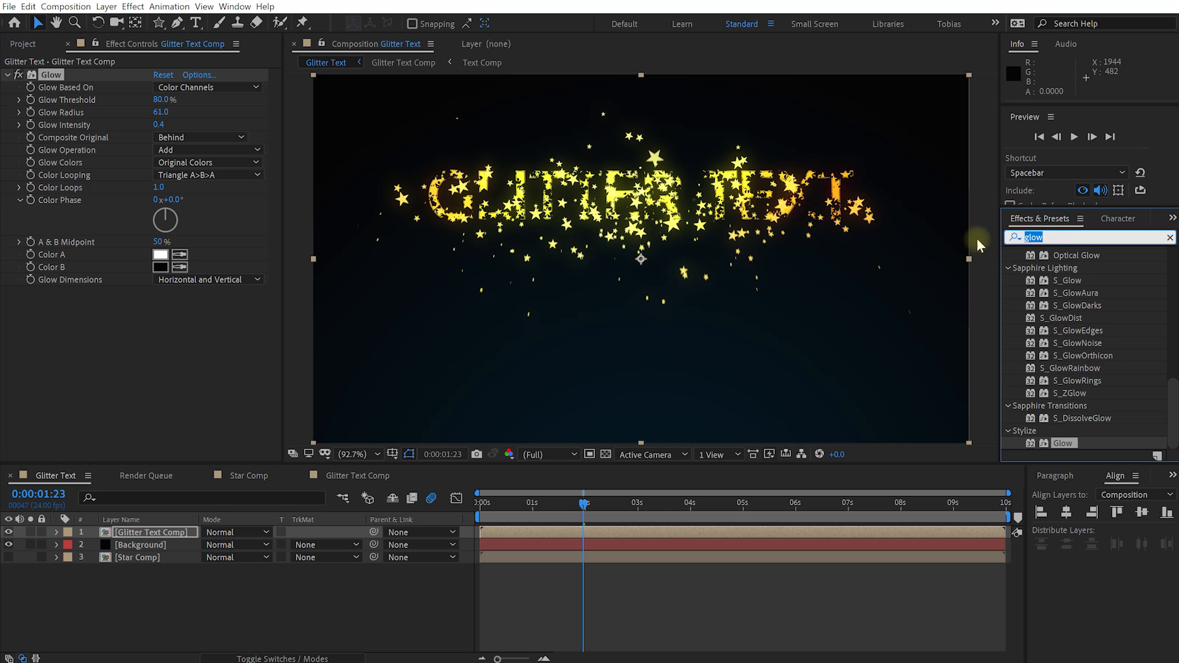
pyautogui.write('hue/sat')
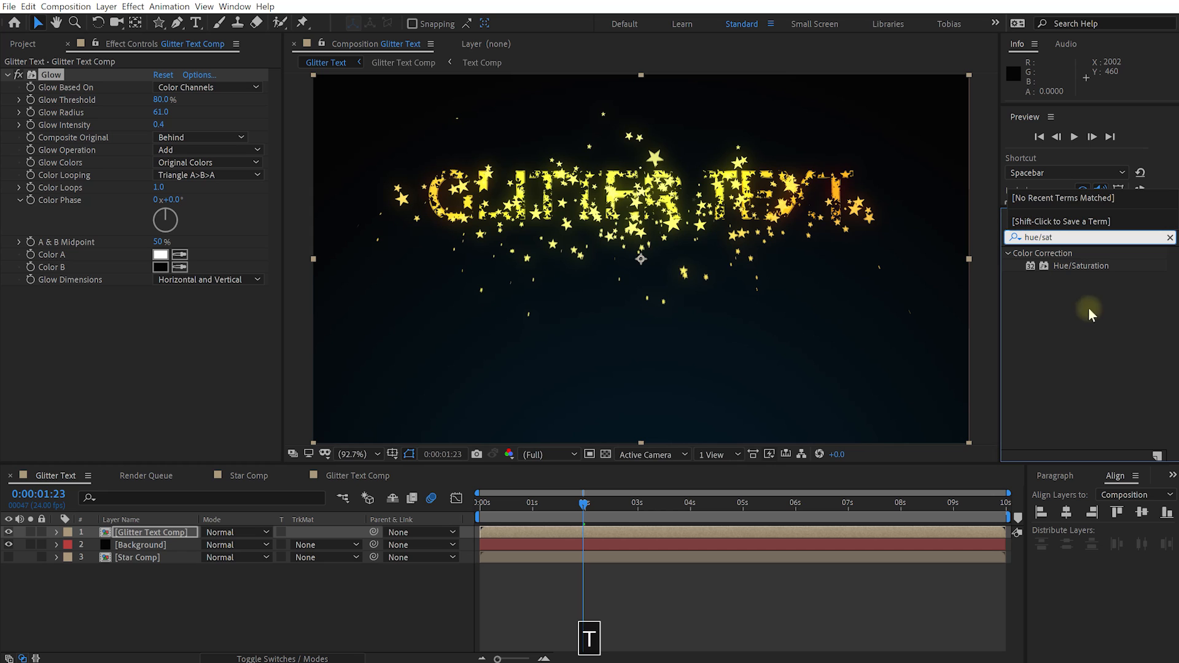
pyautogui.click(1059, 267)
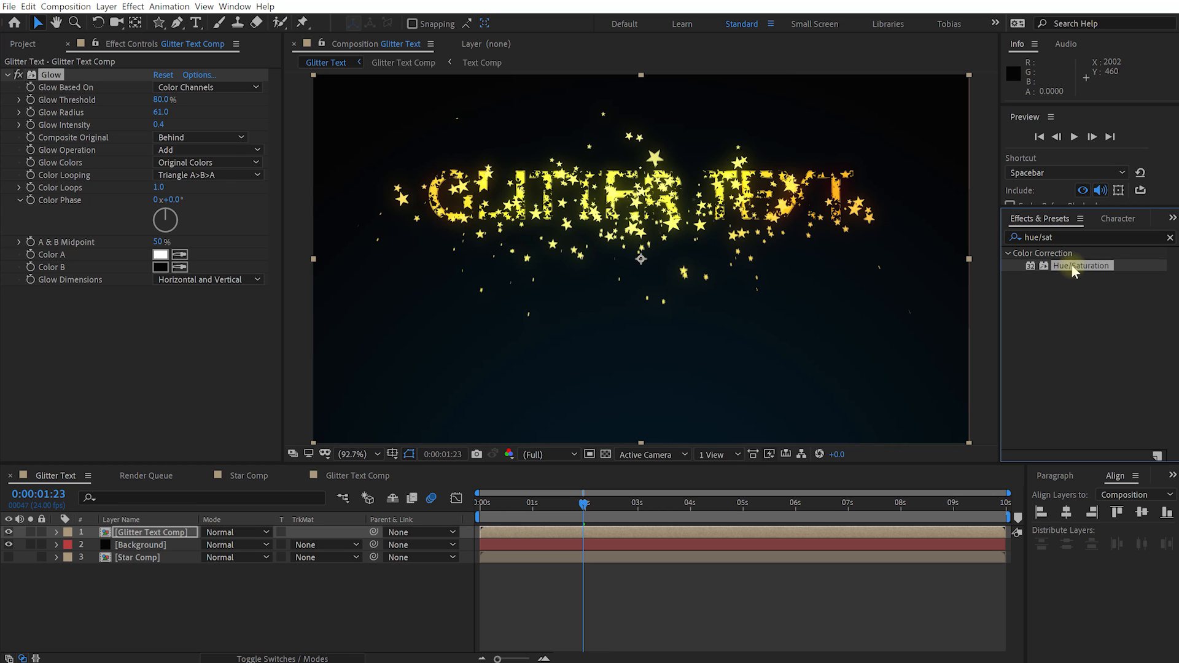
pyautogui.doubleClick(1073, 267)
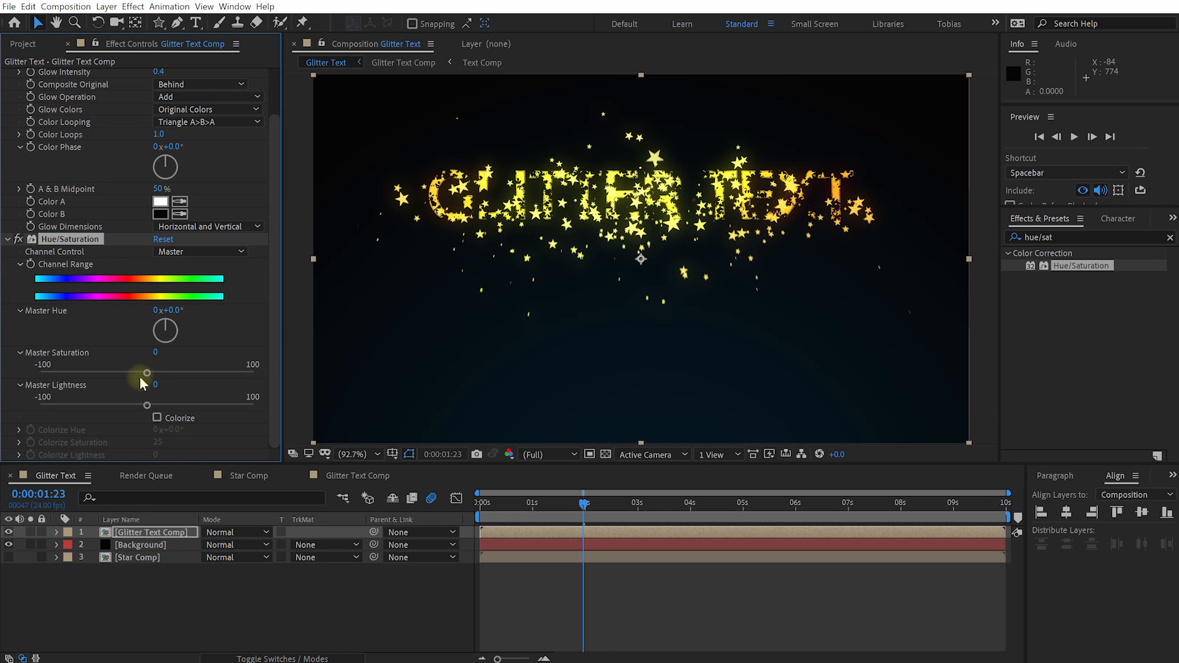
pyautogui.moveTo(146, 373); pyautogui.dragTo(114, 379)
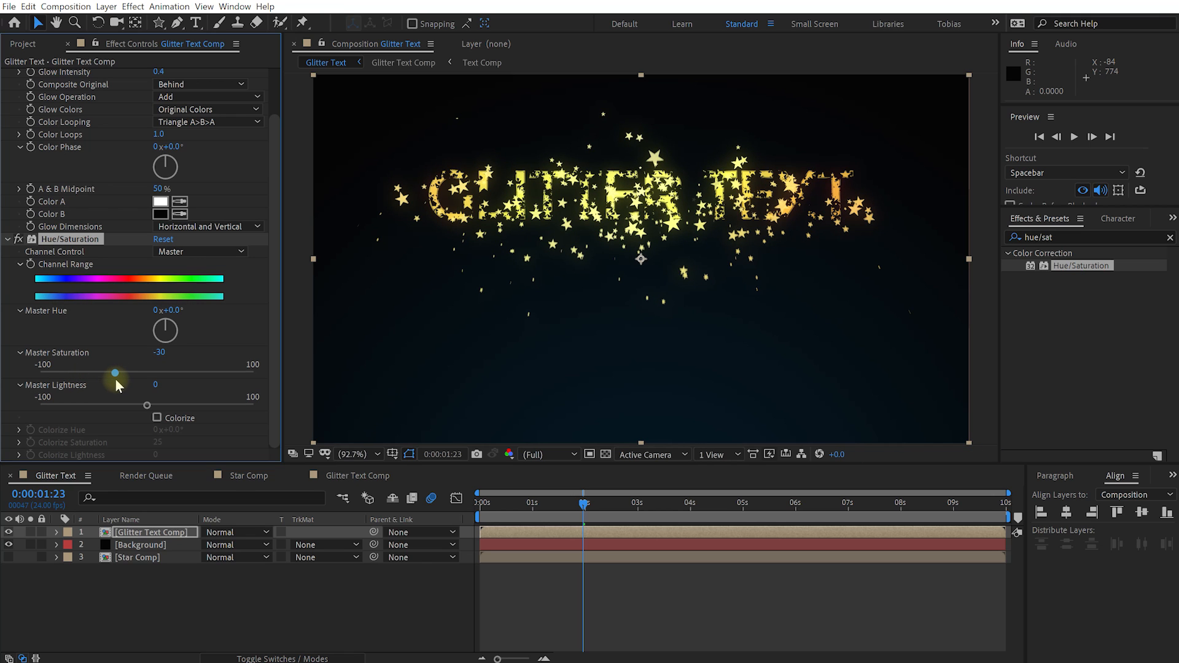
pyautogui.moveTo(576, 510)
pyautogui.mouseDown()
pyautogui.moveTo(550, 504)
pyautogui.moveTo(592, 501)
pyautogui.mouseUp()
pyautogui.moveTo(115, 373); pyautogui.dragTo(111, 372)
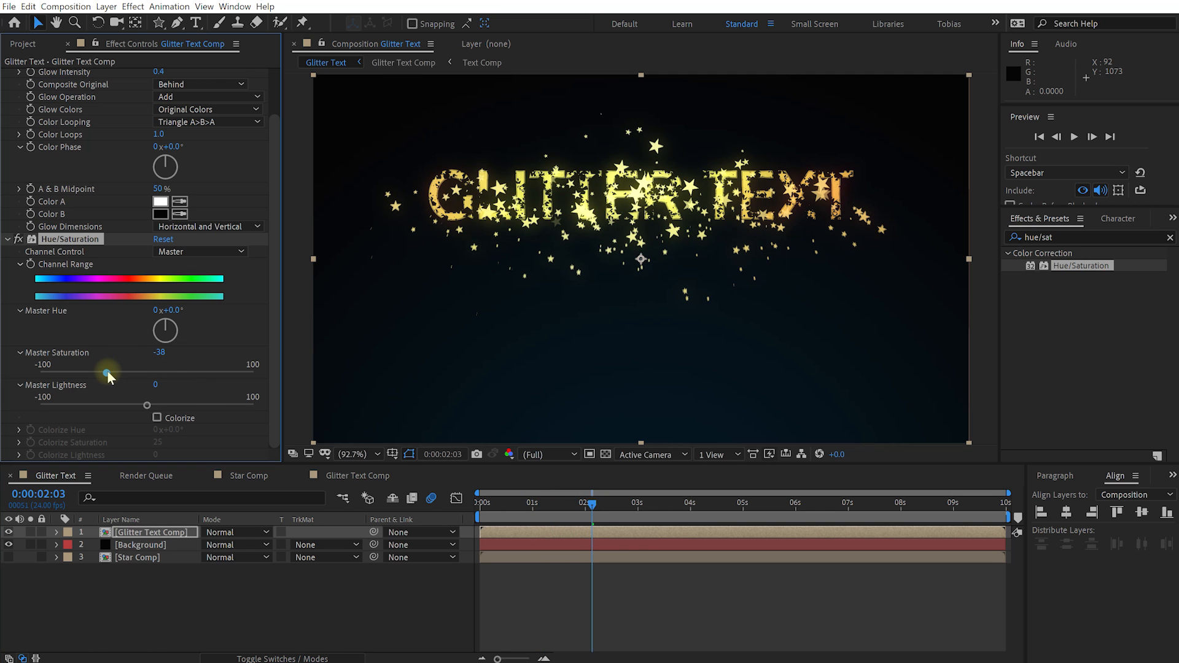
# Keyframe the Glow Intensity at 0:00:03:12 and bring it to 0 at 0:00:05:11.
pyautogui.moveTo(592, 505); pyautogui.dragTo(665, 529)
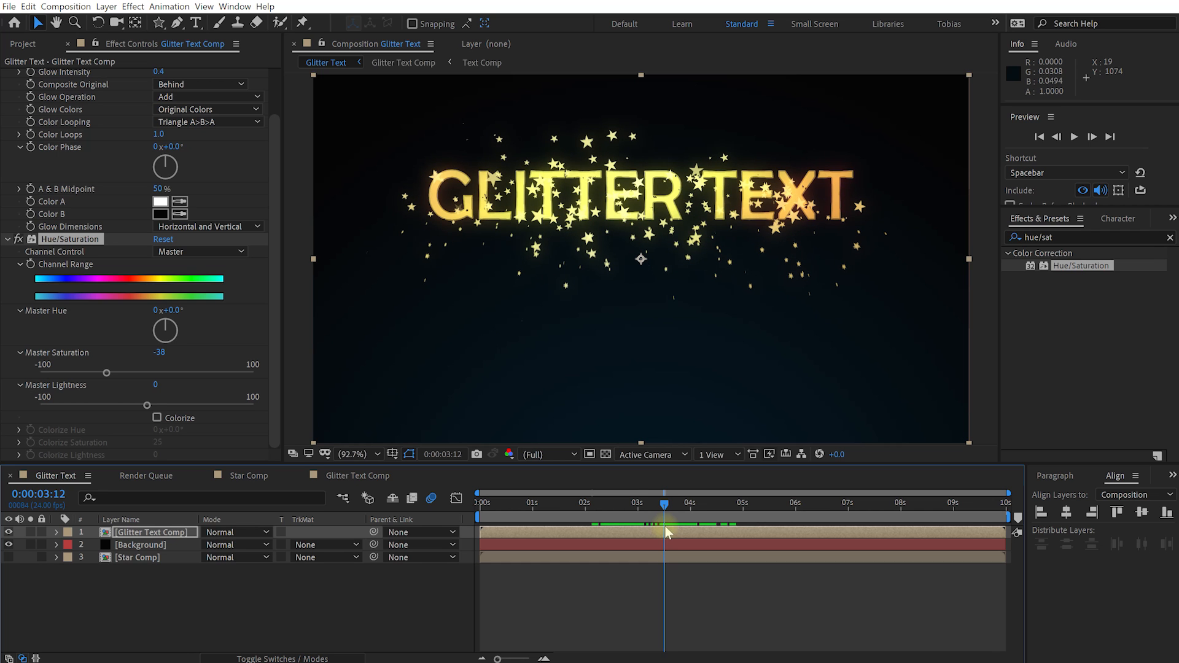
pyautogui.moveTo(278, 135); pyautogui.dragTo(277, 69)
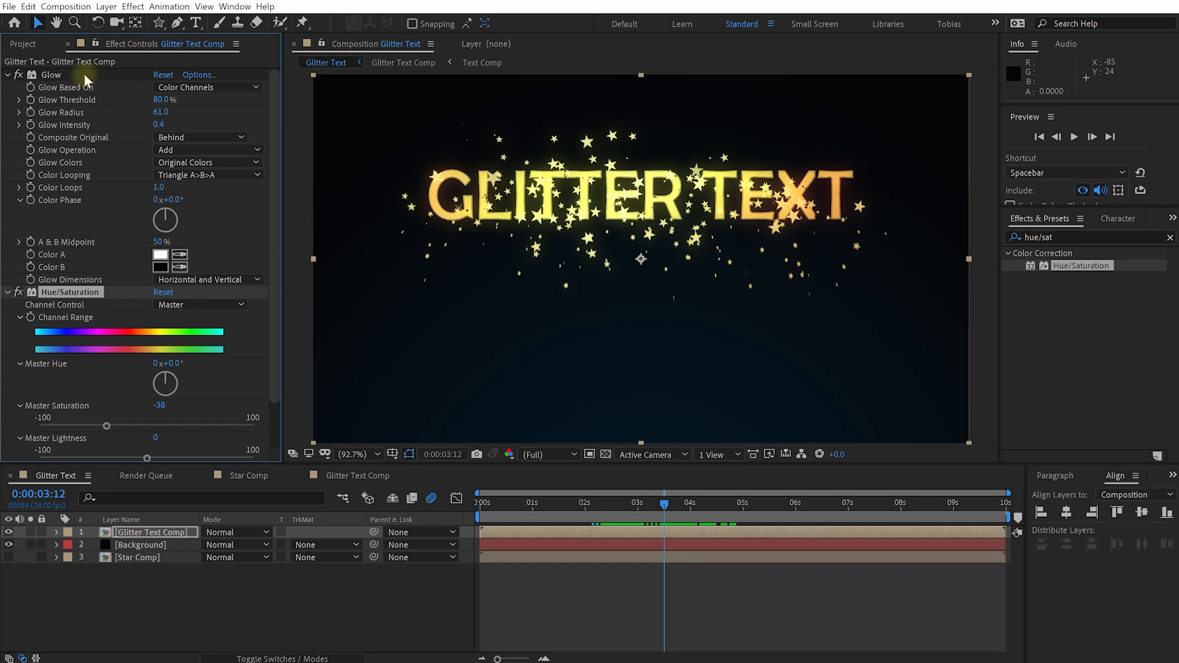
pyautogui.click(50, 74)
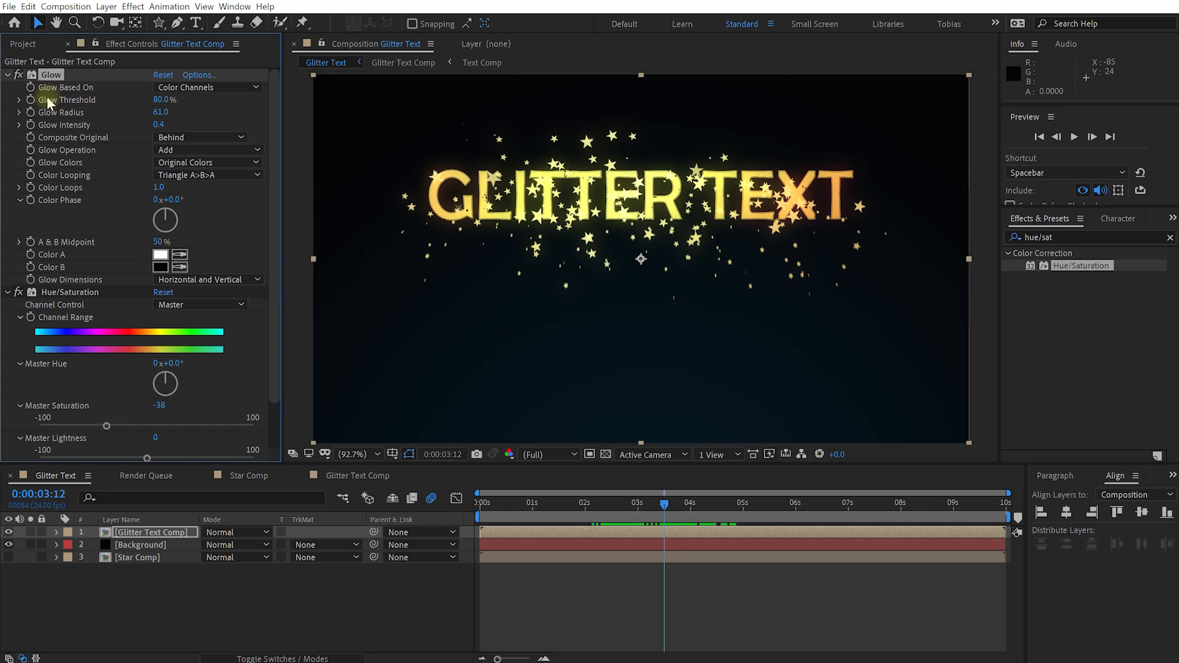
pyautogui.click(30, 125)
pyautogui.moveTo(682, 505); pyautogui.dragTo(732, 509)
pyautogui.moveTo(743, 509); pyautogui.dragTo(767, 512)
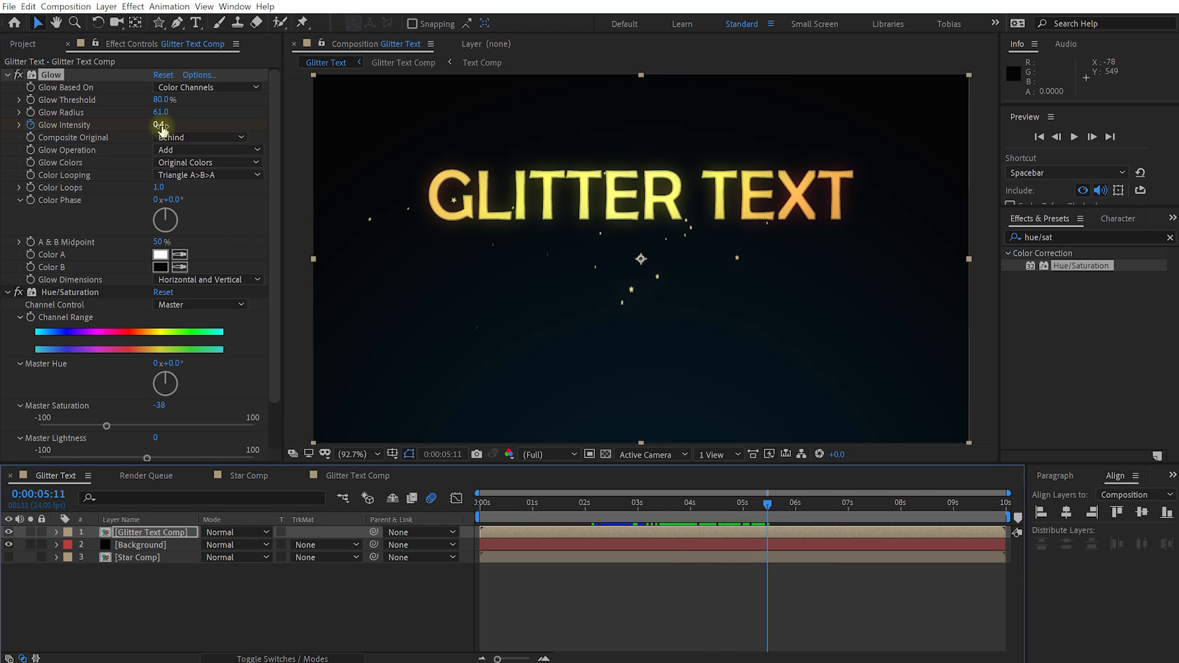
pyautogui.moveTo(159, 124); pyautogui.dragTo(138, 126)
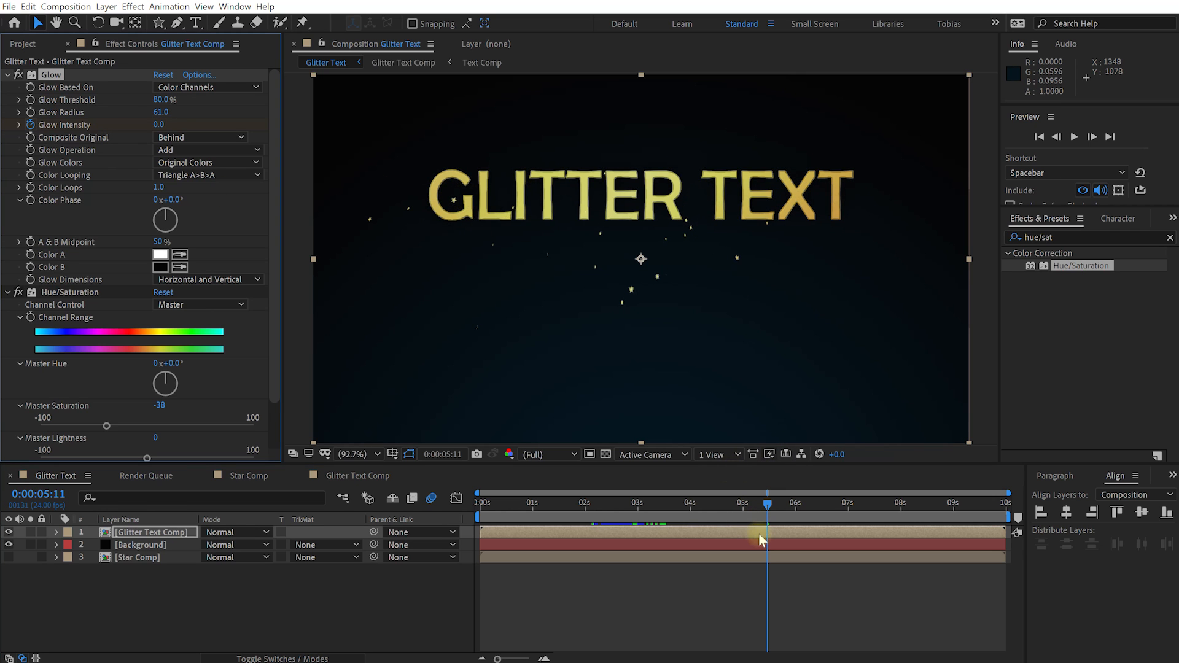
# Reveal the Glow Intensity keyframes of Glitter Text Comp and apply Easy Ease to both of them.
pyautogui.press('u')
pyautogui.moveTo(637, 554); pyautogui.dragTo(820, 568)
pyautogui.press('F9')
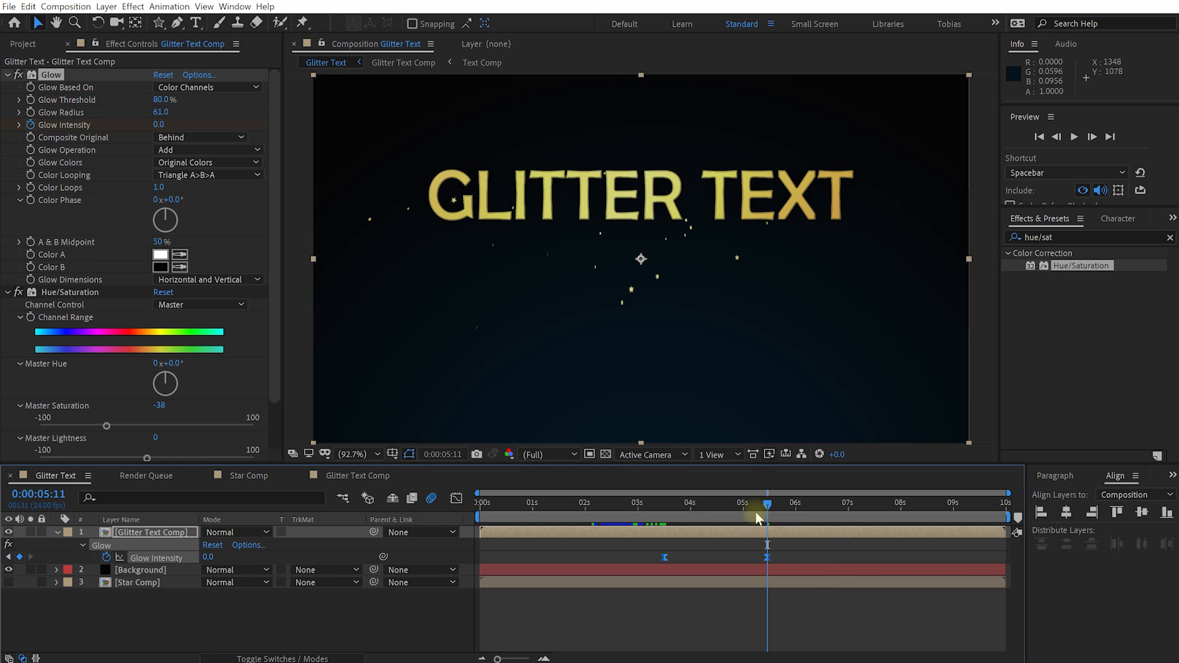
# Set the Glow Intensity to 0.2 at the 0:00:05:11 keyframe and to 0.6 at the first keyframe.
pyautogui.moveTo(767, 507)
pyautogui.mouseDown()
pyautogui.moveTo(783, 515)
pyautogui.moveTo(743, 511)
pyautogui.moveTo(765, 516)
pyautogui.mouseUp()
pyautogui.click(156, 125)
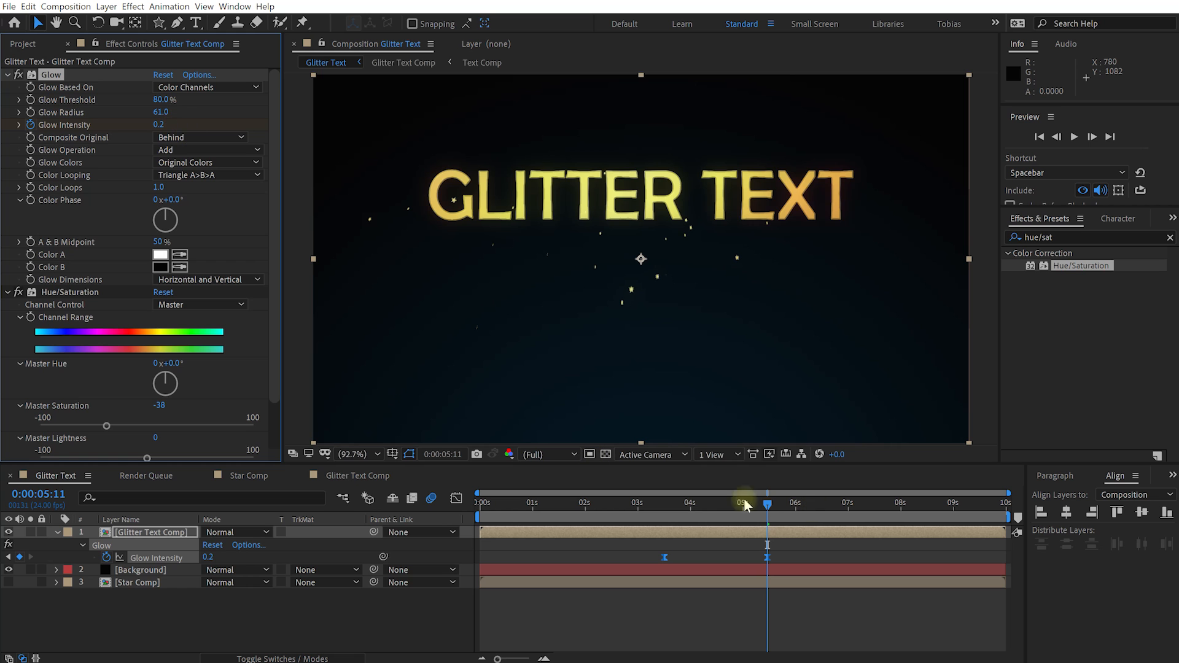
pyautogui.moveTo(768, 502); pyautogui.dragTo(658, 521)
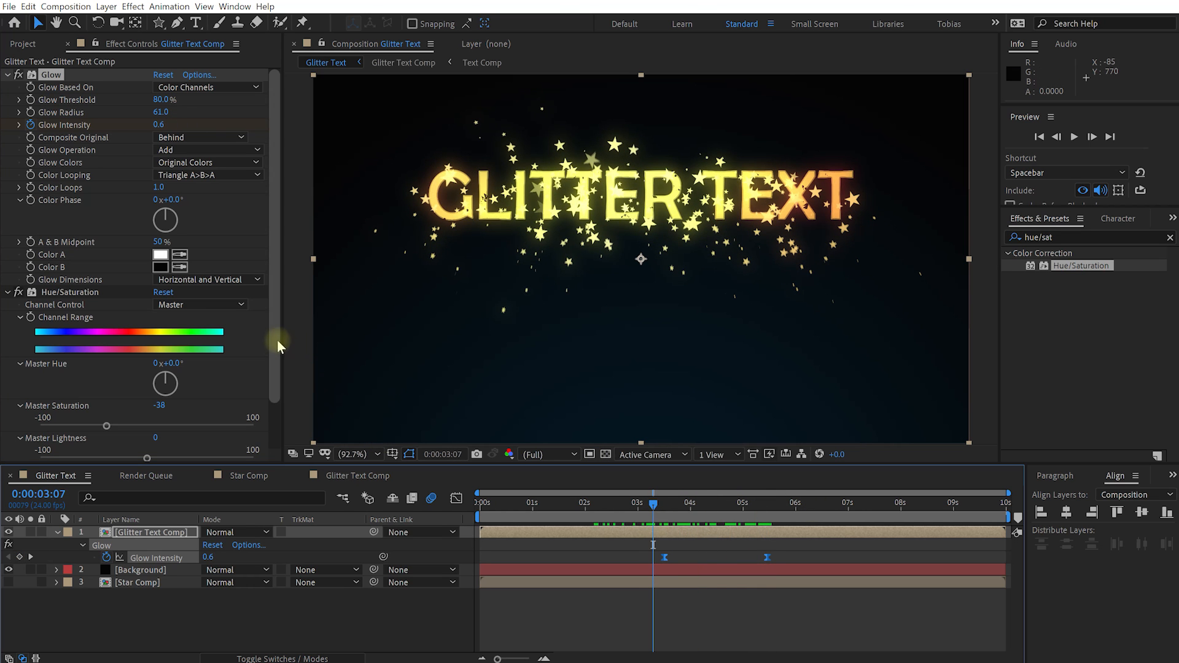
# Set Master Saturation to -48 on Glitter Text Comp and preview the finished Glitter Text animation from the start.
pyautogui.scroll(-2, 268, 420)
pyautogui.moveTo(106, 375); pyautogui.dragTo(101, 376)
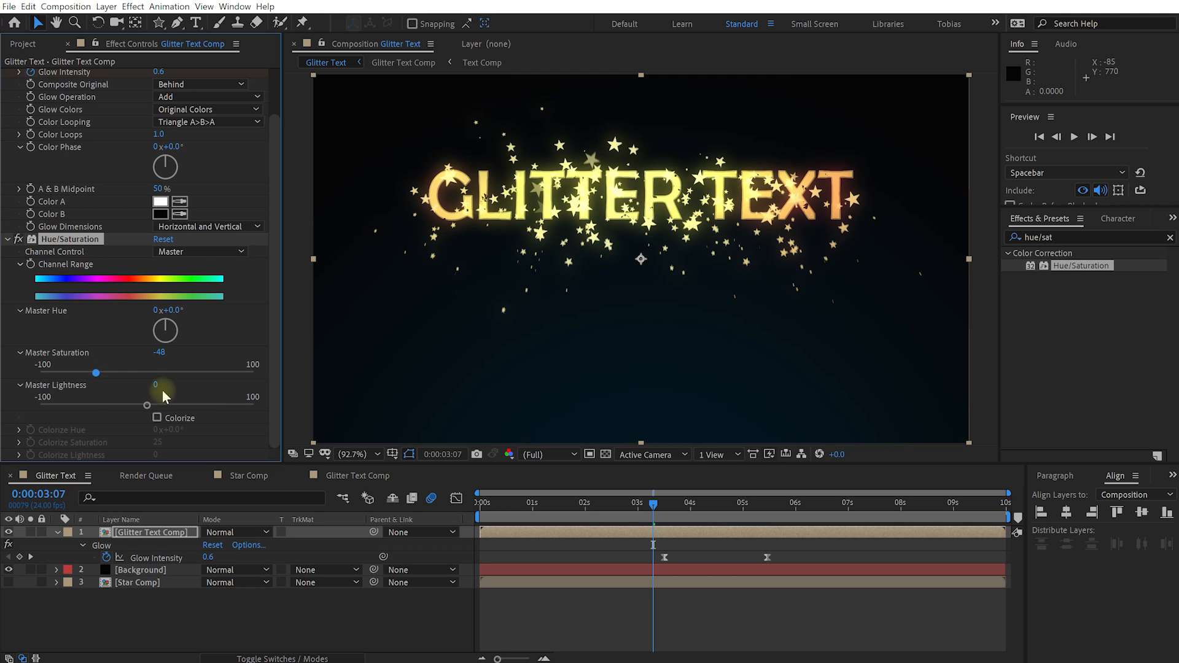
pyautogui.moveTo(651, 505); pyautogui.dragTo(428, 528)
pyautogui.click(58, 532)
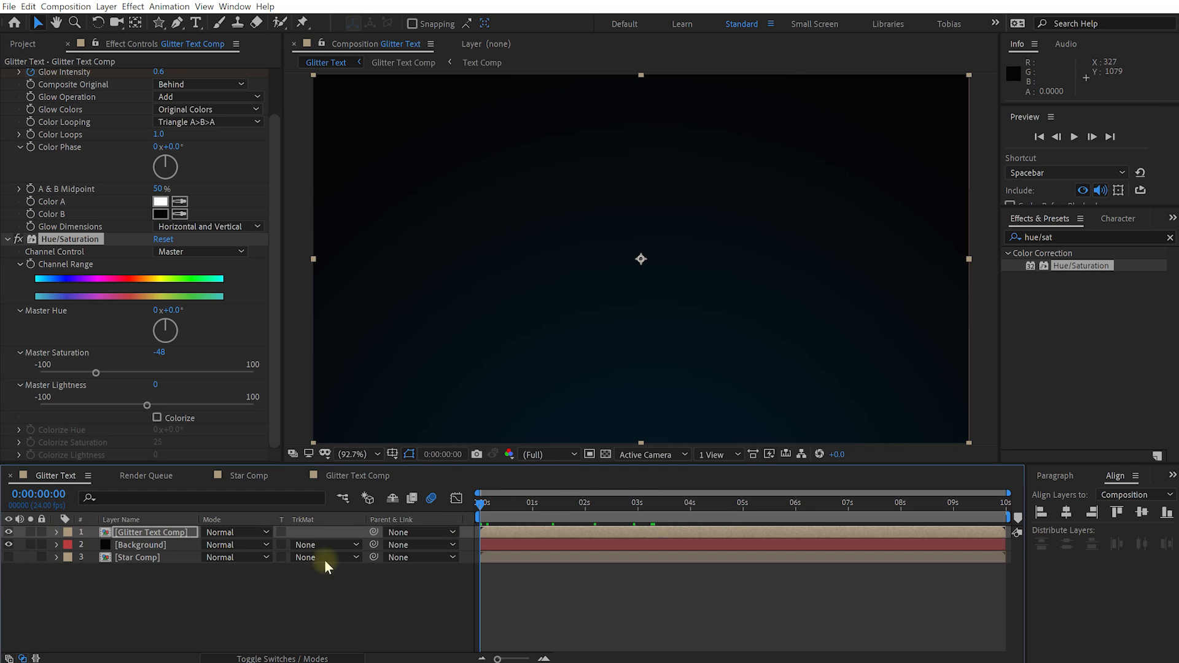
pyautogui.click(536, 609)
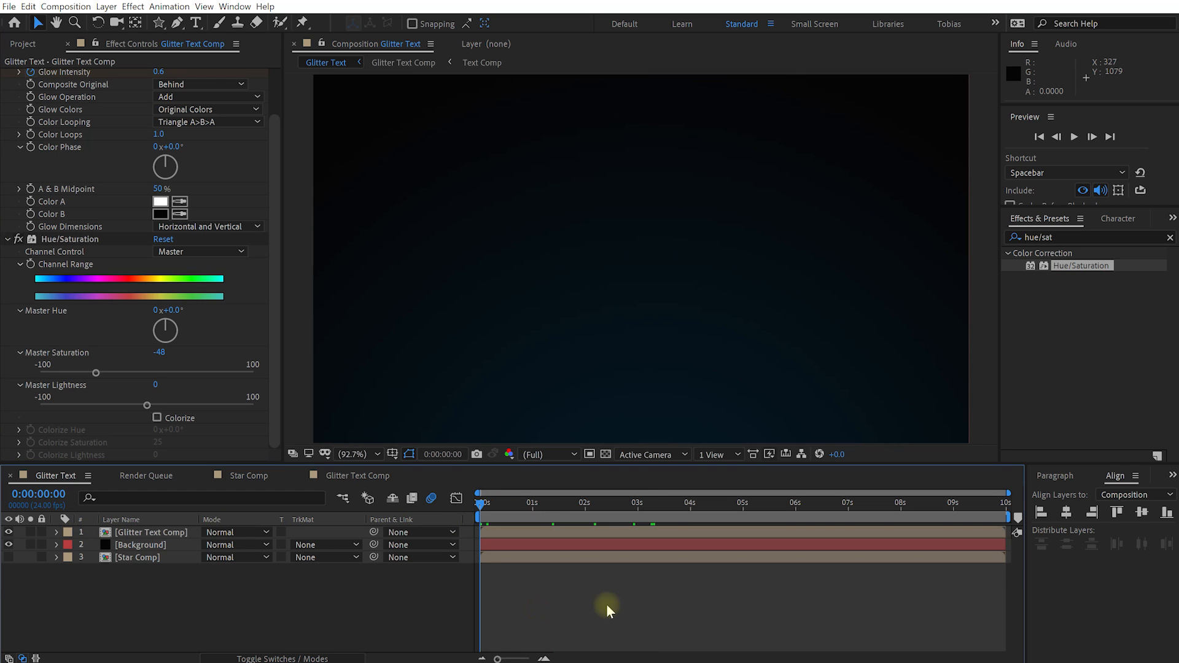
pyautogui.press('space')
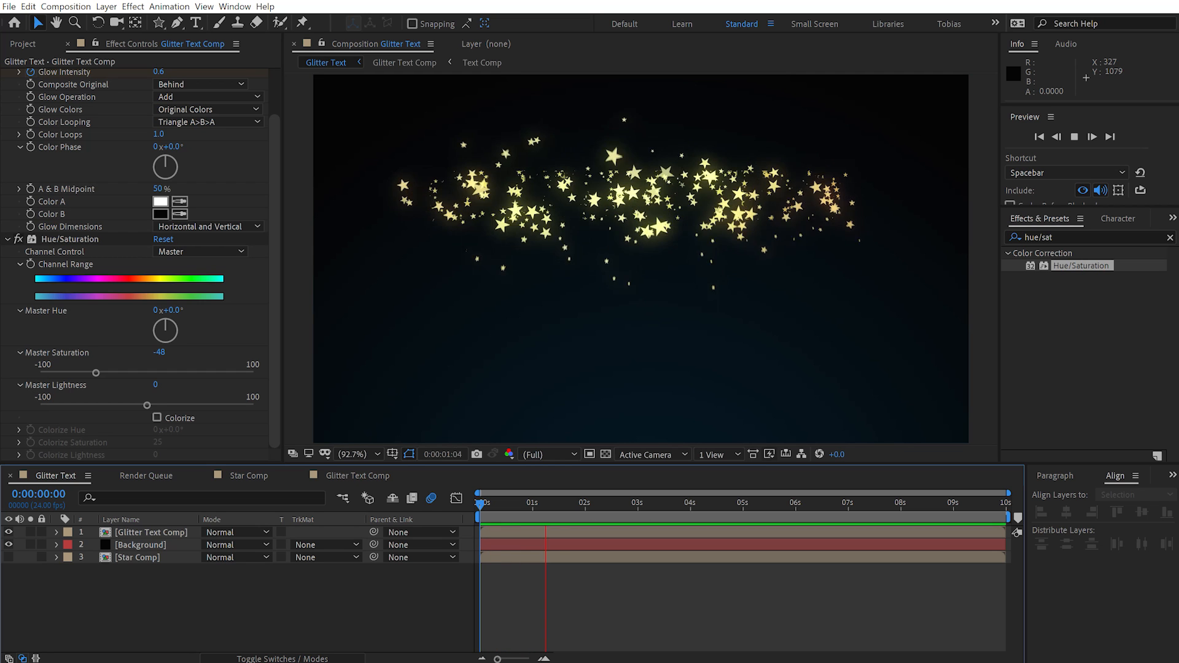